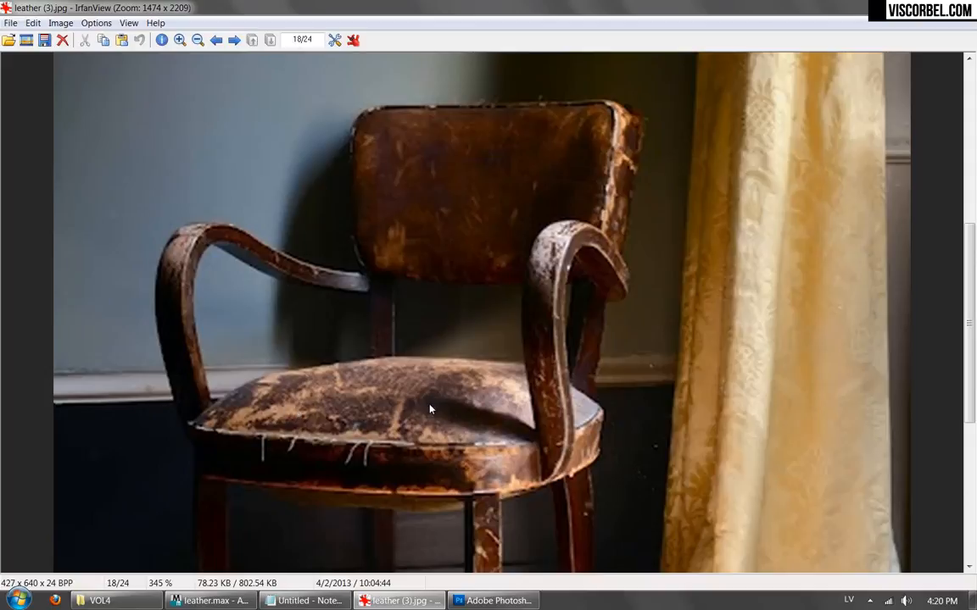
Examine the worn leather on the seat and backrest of the chair in the reference photo.
scroll(431, 434, "up", 2)
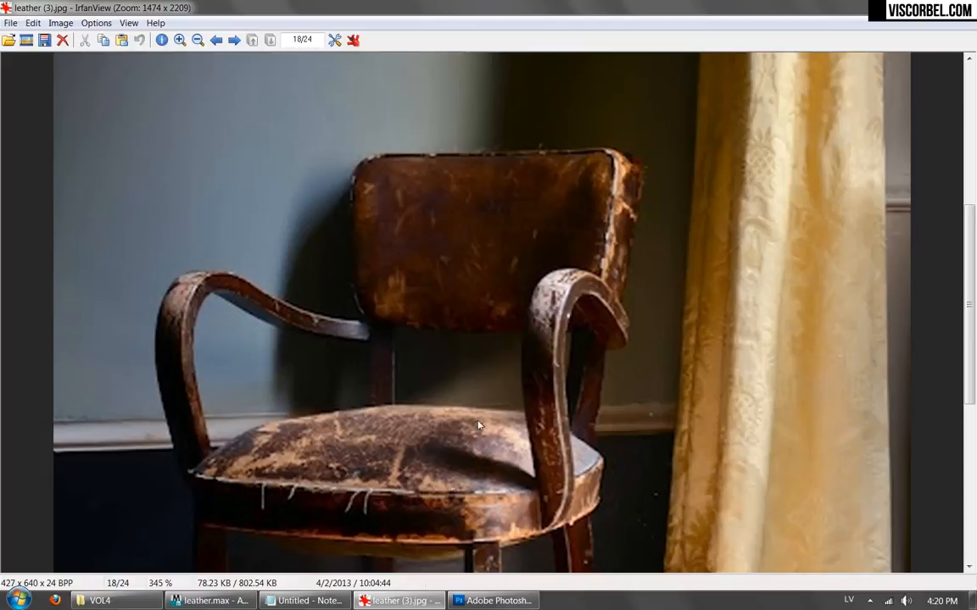
left_click_drag(438, 443, 454, 466)
right_click_drag(456, 464, 449, 410)
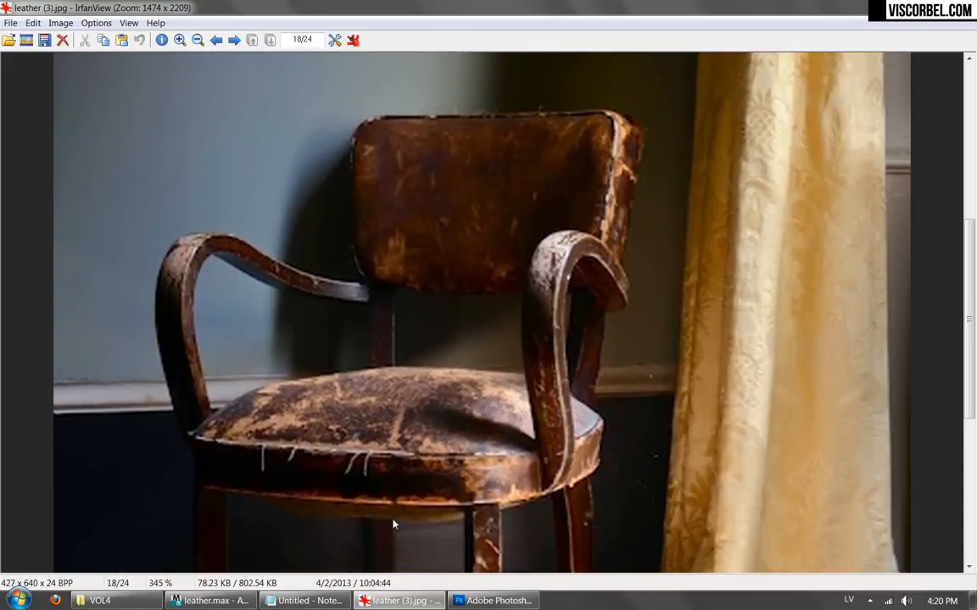
Switch to 3ds Max, open the Slate Material Editor and show the Leather VRayMtl parameters.
left_click(234, 600)
left_click(410, 337)
left_click(402, 271)
key("m")
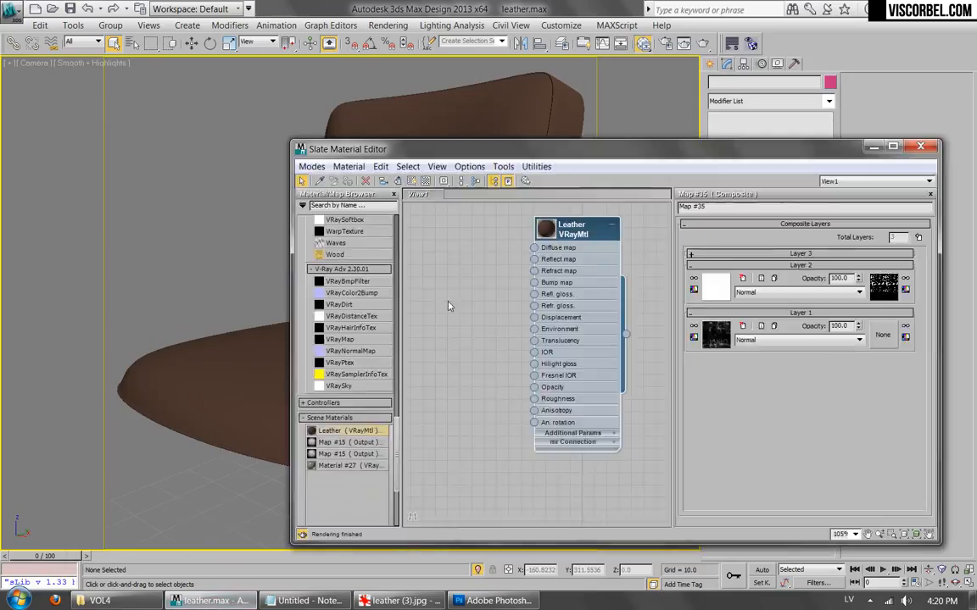
scroll(582, 229, "up", 2)
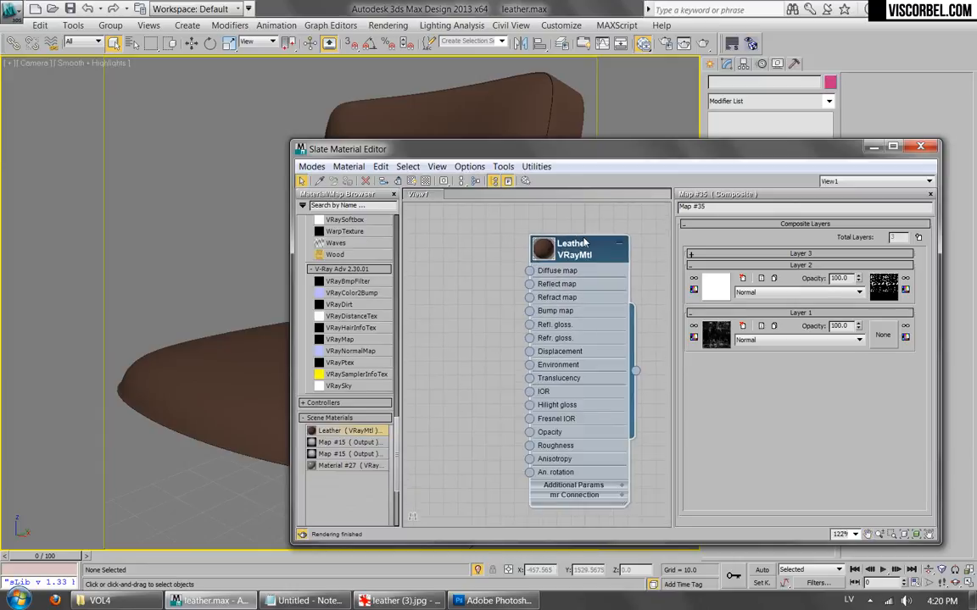
double_click(584, 246)
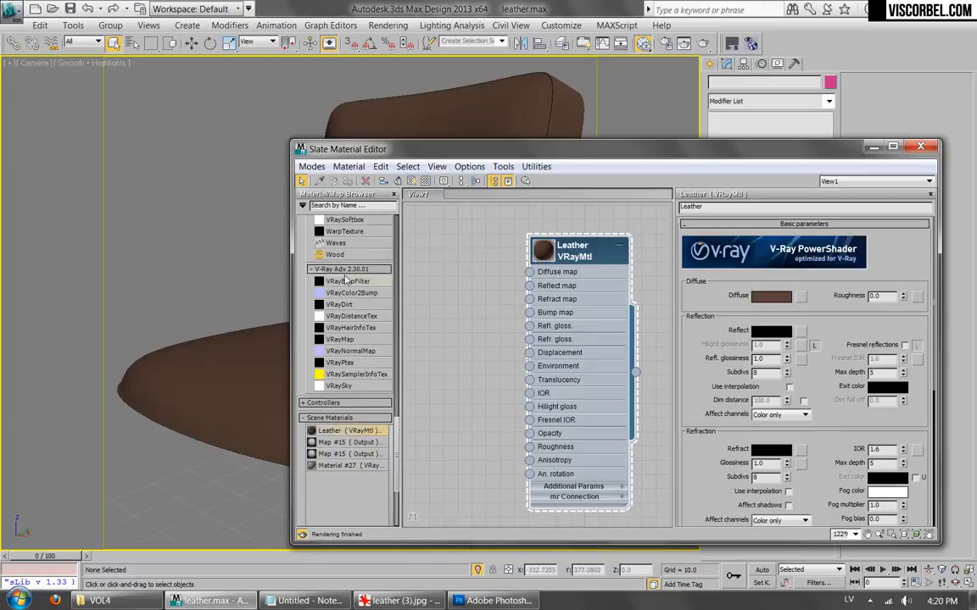
Check the Leather material's diffuse colour and compare it with the chair reference photo in IrfanView.
left_click(756, 297)
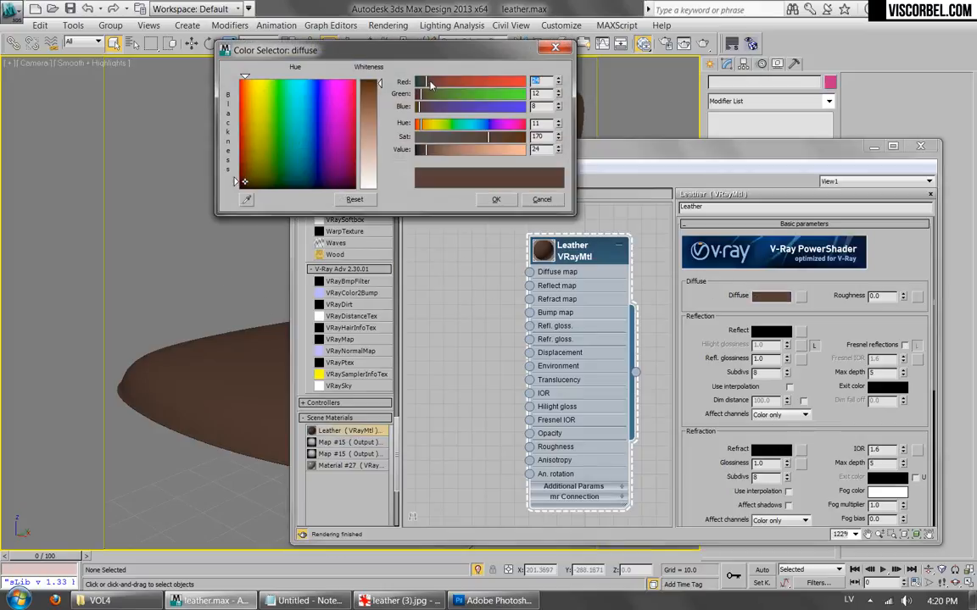
left_click_drag(511, 144, 507, 145)
left_click(540, 200)
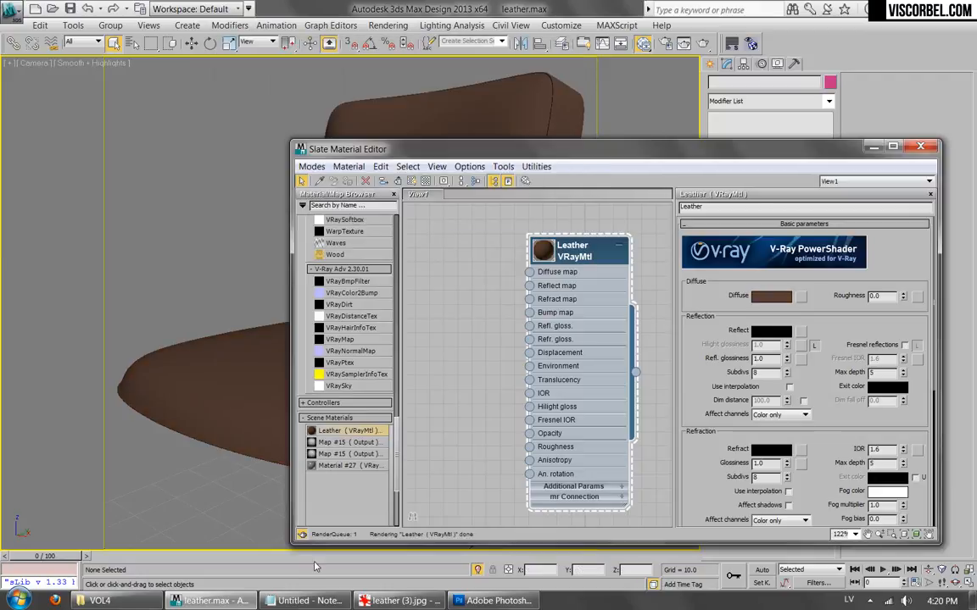
left_click(413, 601)
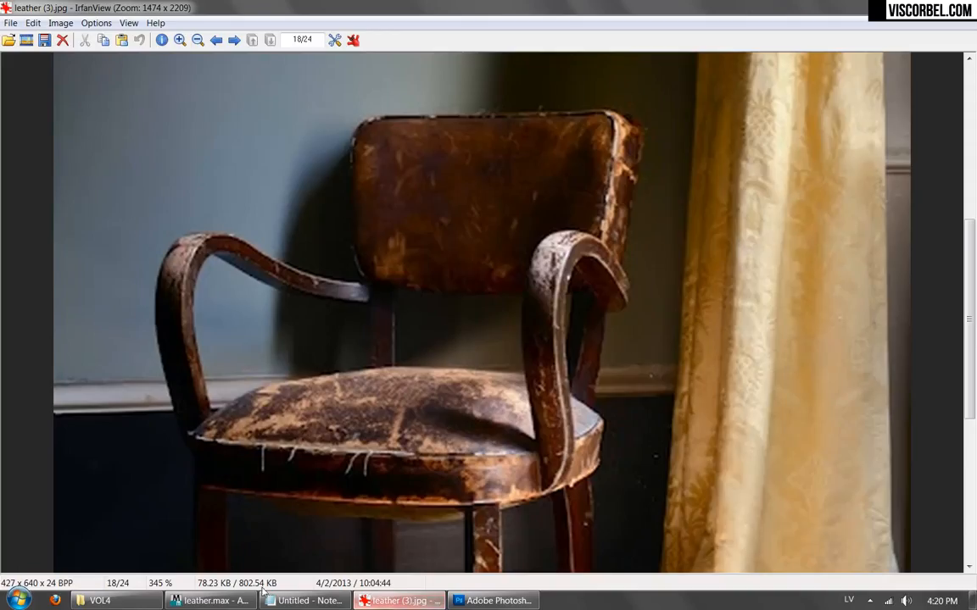
left_click(209, 601)
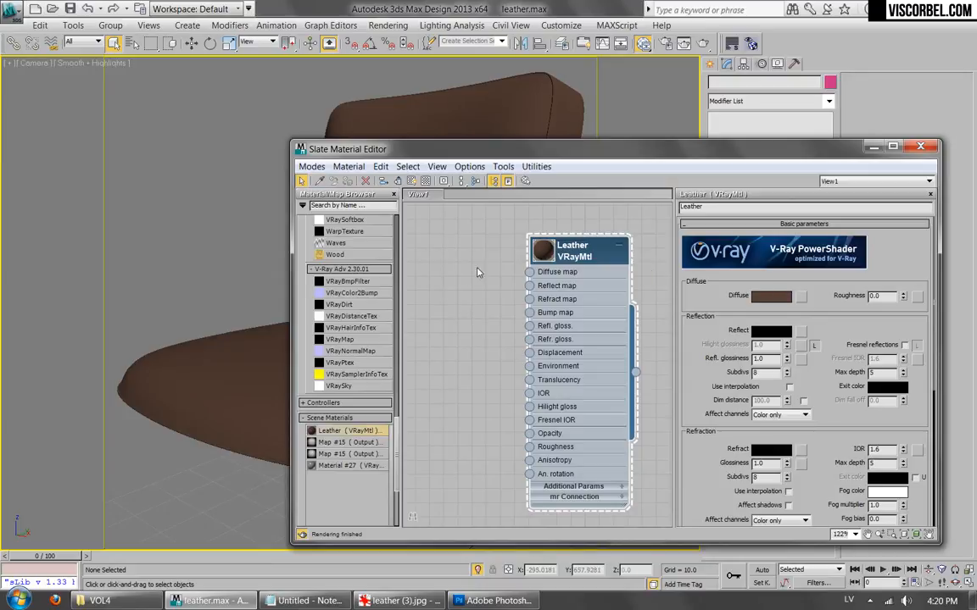
Connect a new Composite map to the Leather material's Diffuse map input and open the Composite's parameters.
scroll(358, 385, "up", 6)
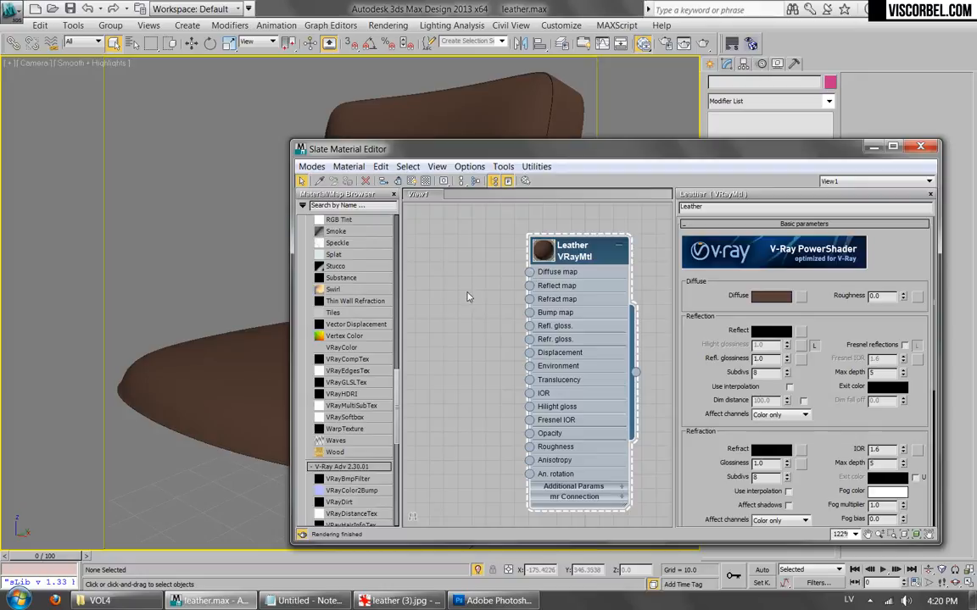
left_click_drag(529, 272, 489, 274)
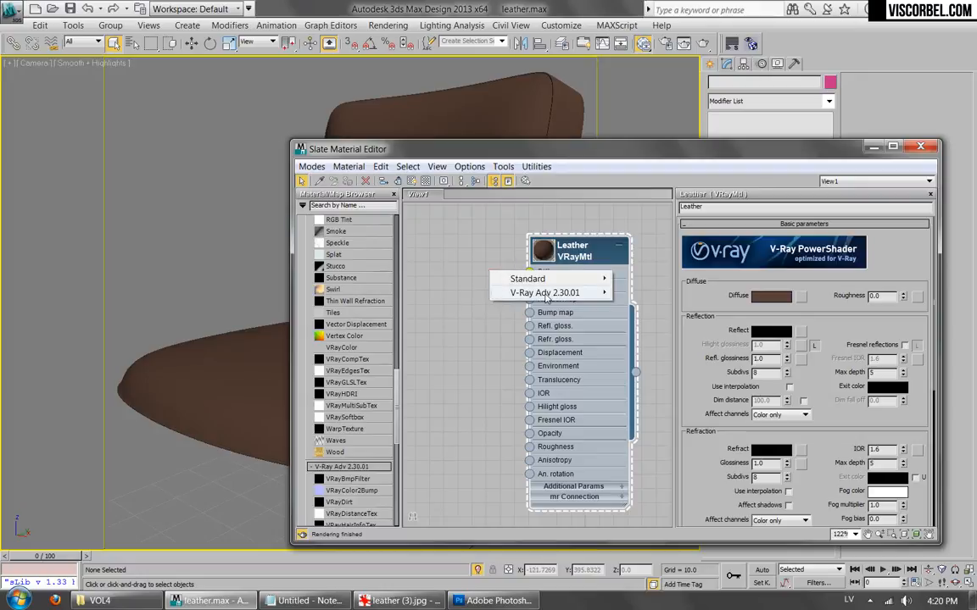
mouse_move(547, 296)
mouse_move(520, 278)
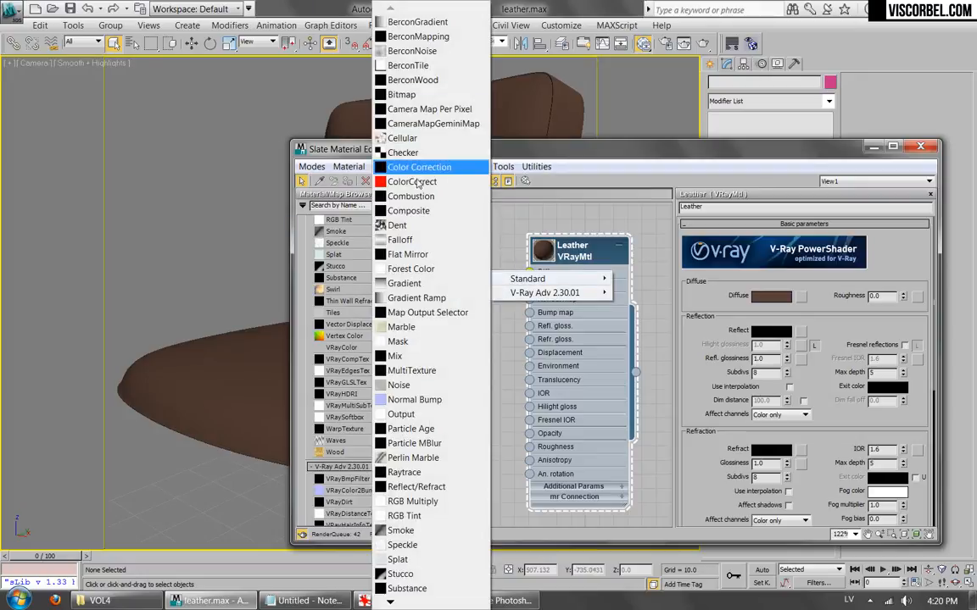
left_click(427, 211)
left_click_drag(500, 273, 444, 246)
double_click(444, 246)
middle_click_drag(443, 246, 514, 303)
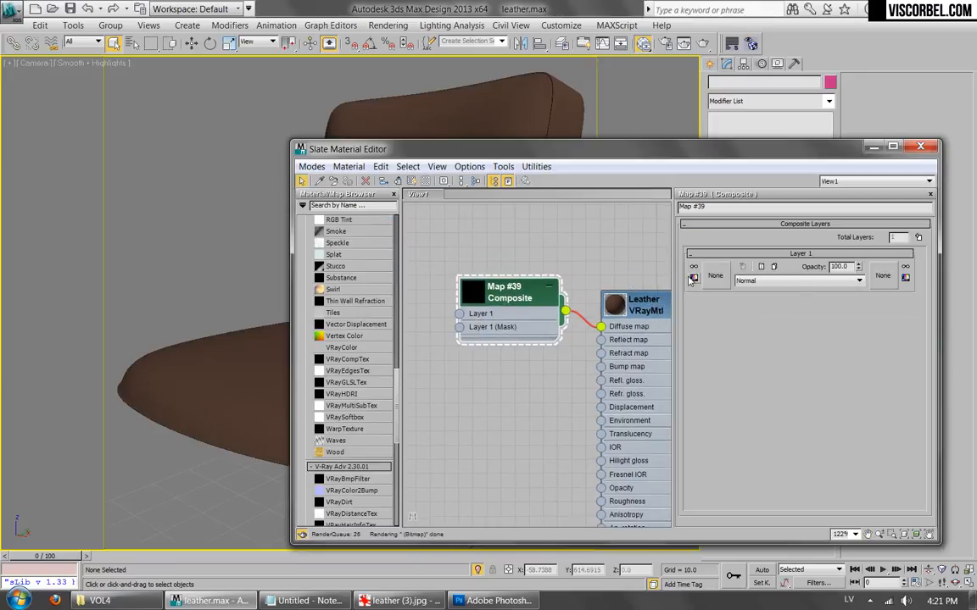
Assign a Noise map to Layer 1 of the Composite map and open the Noise parameters.
left_click(715, 276)
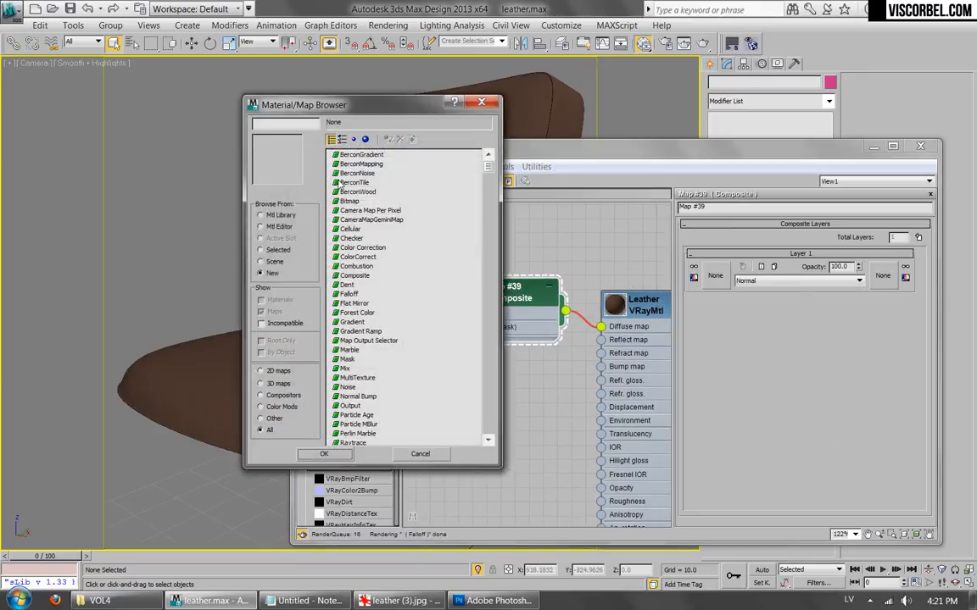
double_click(346, 388)
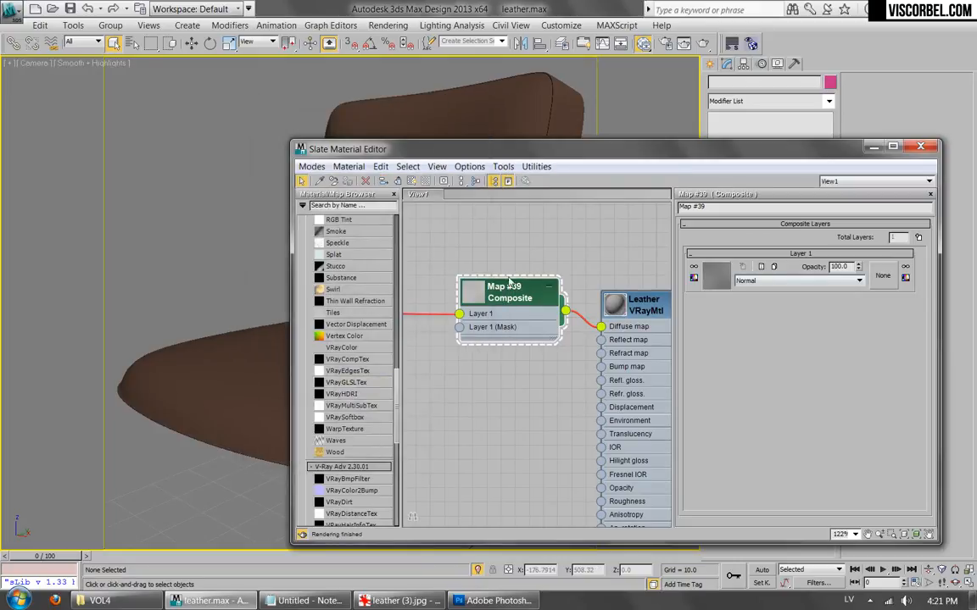
middle_click_drag(480, 295, 505, 302)
double_click(414, 286)
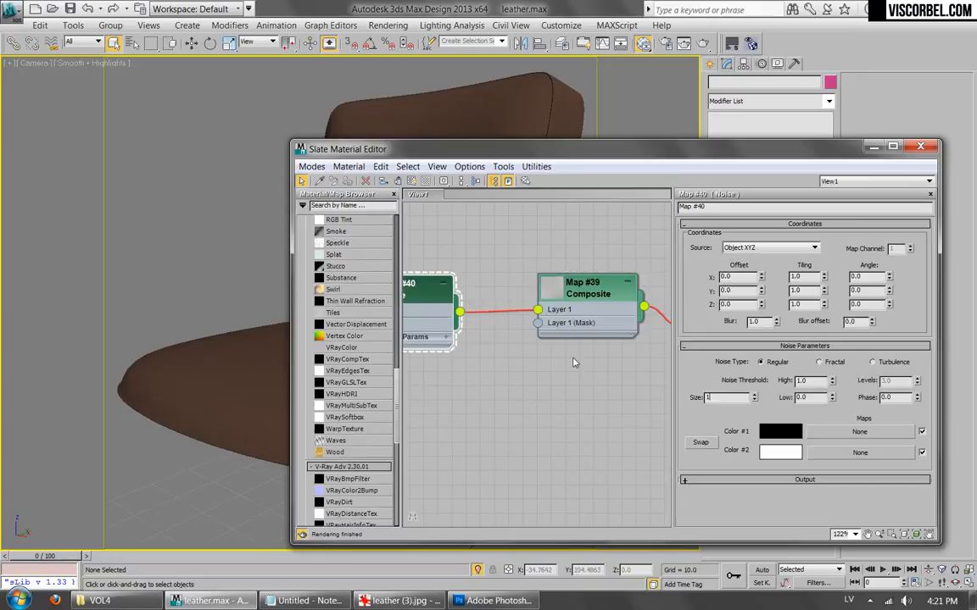
Show the Noise map in the viewport and set it to size 3, Fractal type and 8 levels.
right_click(416, 287)
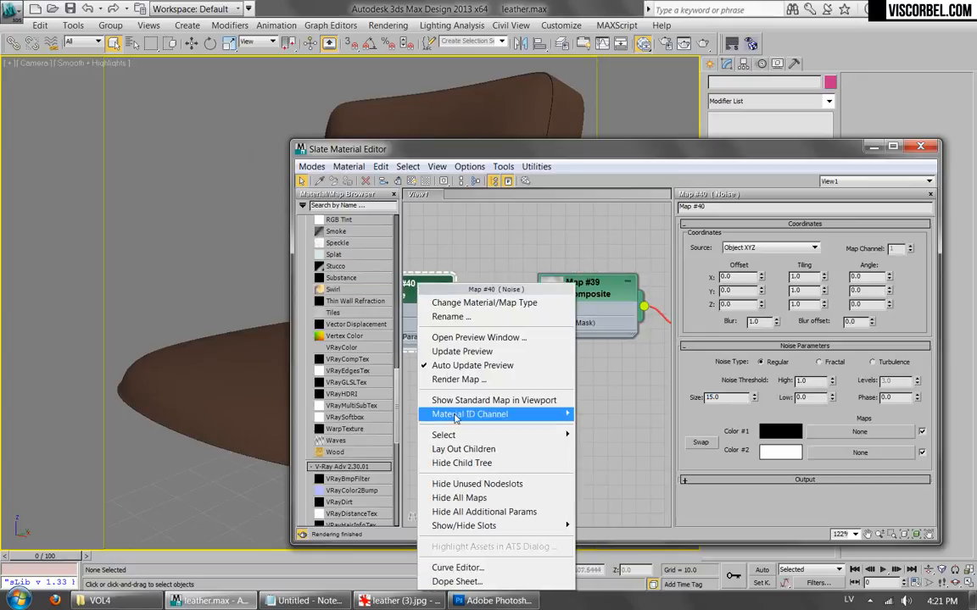
left_click(479, 400)
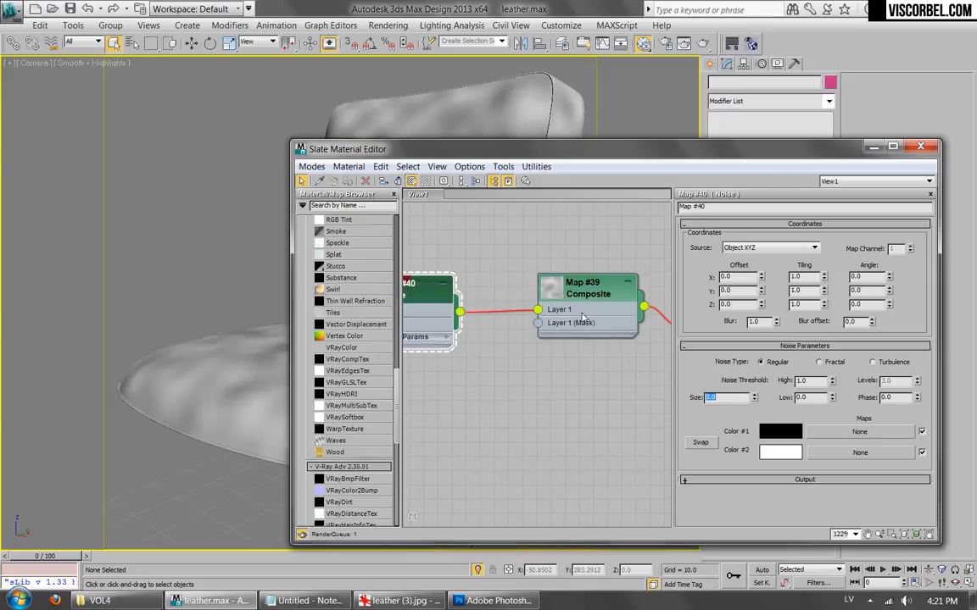
left_click(831, 362)
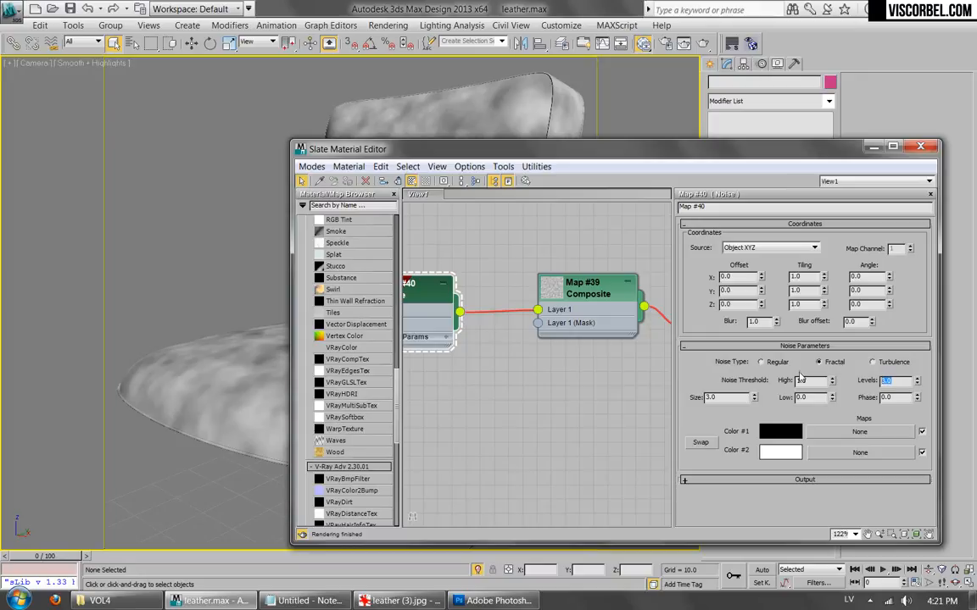
left_click_drag(557, 155, 472, 113)
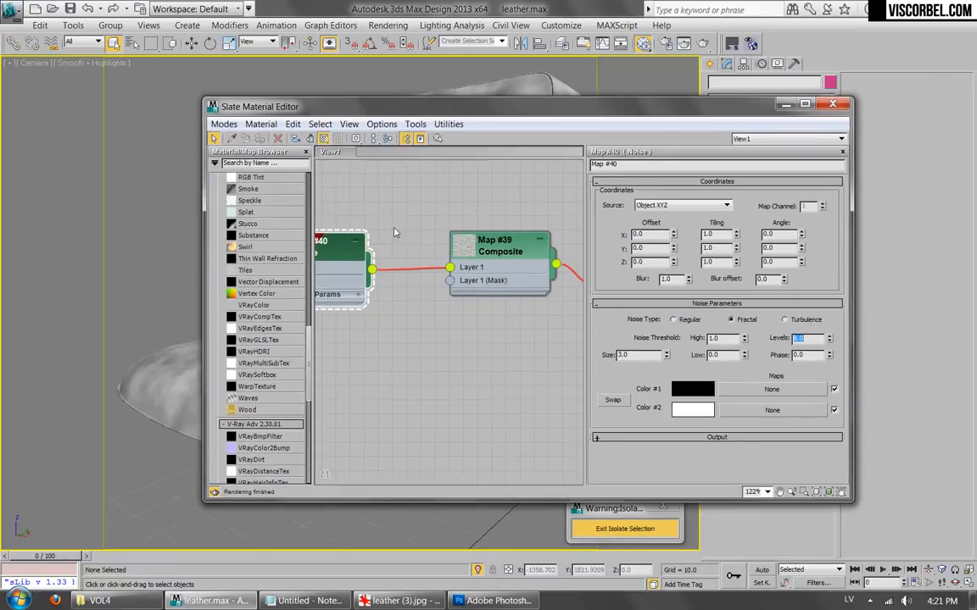
middle_click_drag(471, 237, 521, 256)
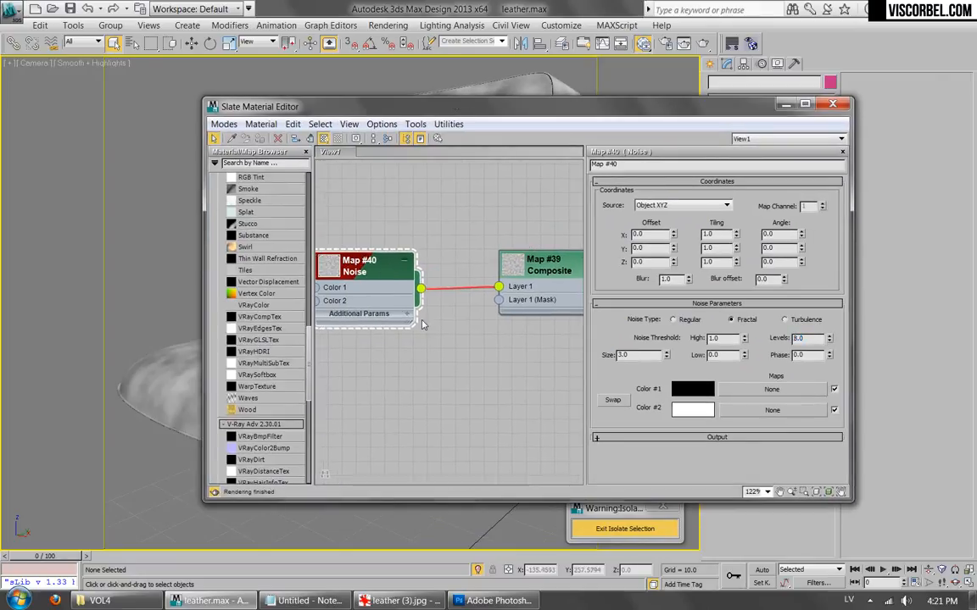
Set the Noise map's Color #1 to a dark reddish brown with a value of 16.
left_click(674, 390)
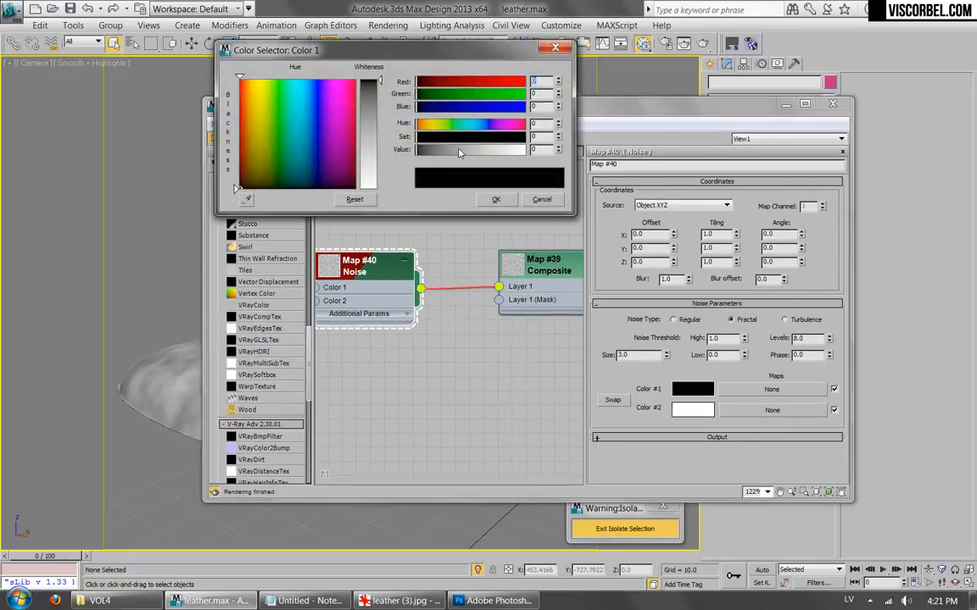
left_click(496, 139)
left_click(423, 150)
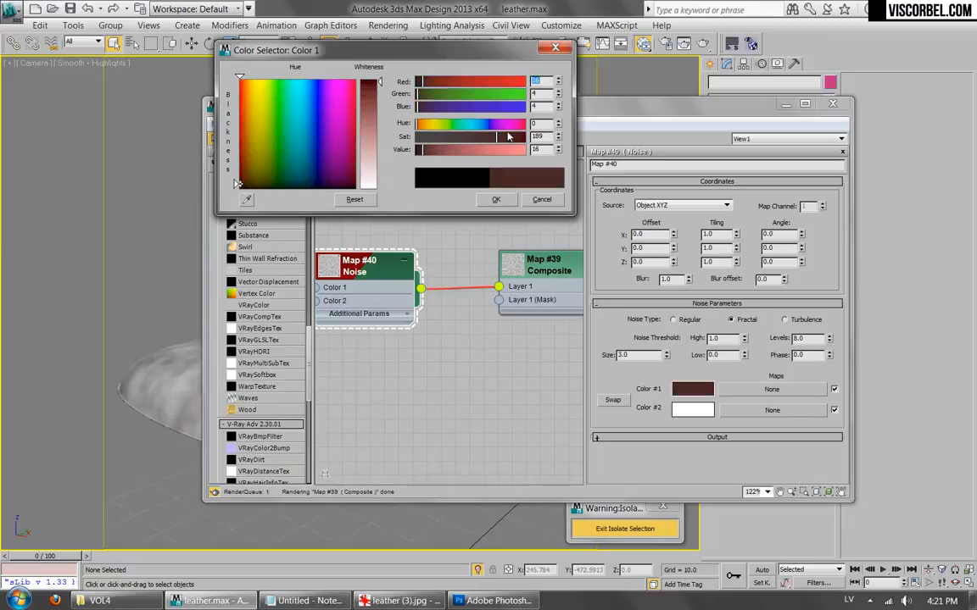
left_click(421, 124)
left_click(518, 136)
left_click(496, 199)
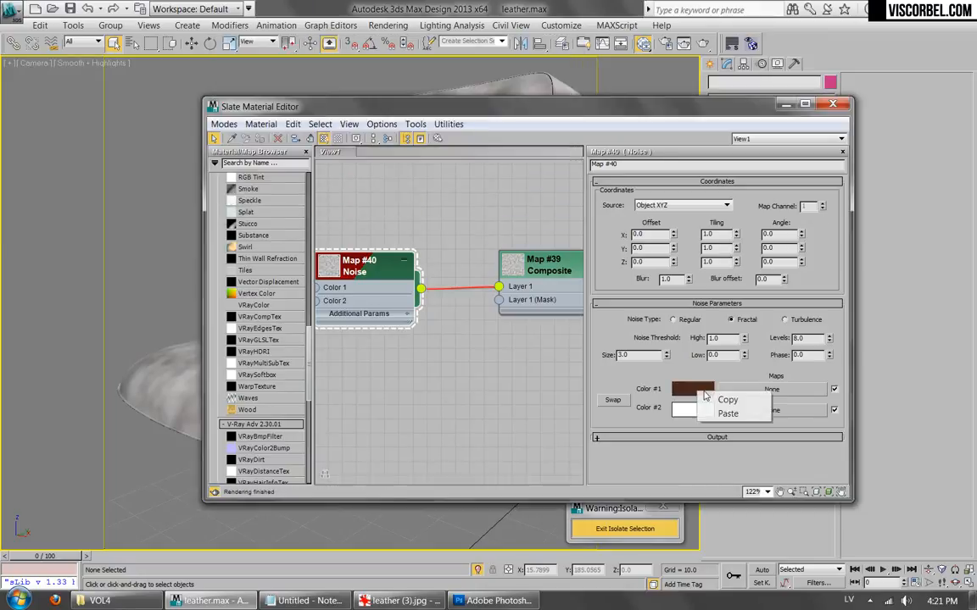
Copy the Noise map's Color #1 to Color #2 and shift the copy to a more yellowish dark brown.
right_click(709, 412)
left_click(738, 432)
left_click(693, 410)
left_click(422, 126)
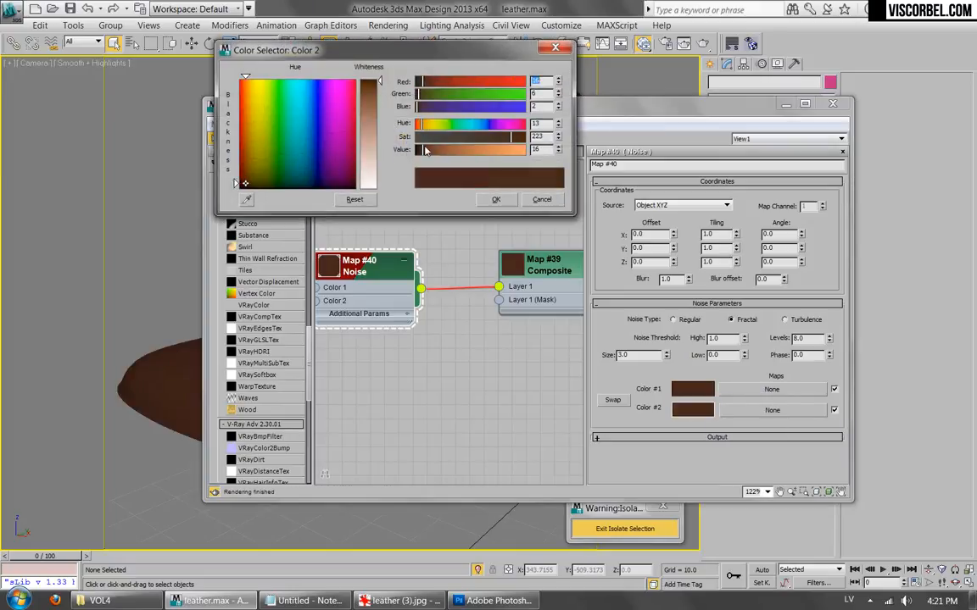
left_click(541, 199)
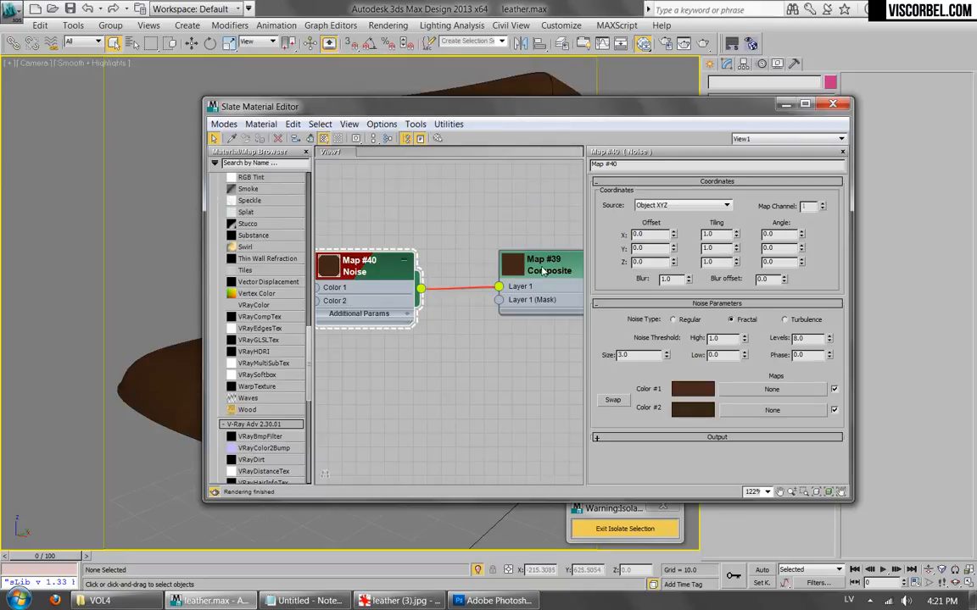
Open the Composite map's parameters and enlarge its node preview to inspect the noise colours.
double_click(518, 262)
middle_click_drag(518, 294, 404, 284)
scroll(404, 284, "up", 1)
scroll(406, 284, "up", 2)
double_click(398, 234)
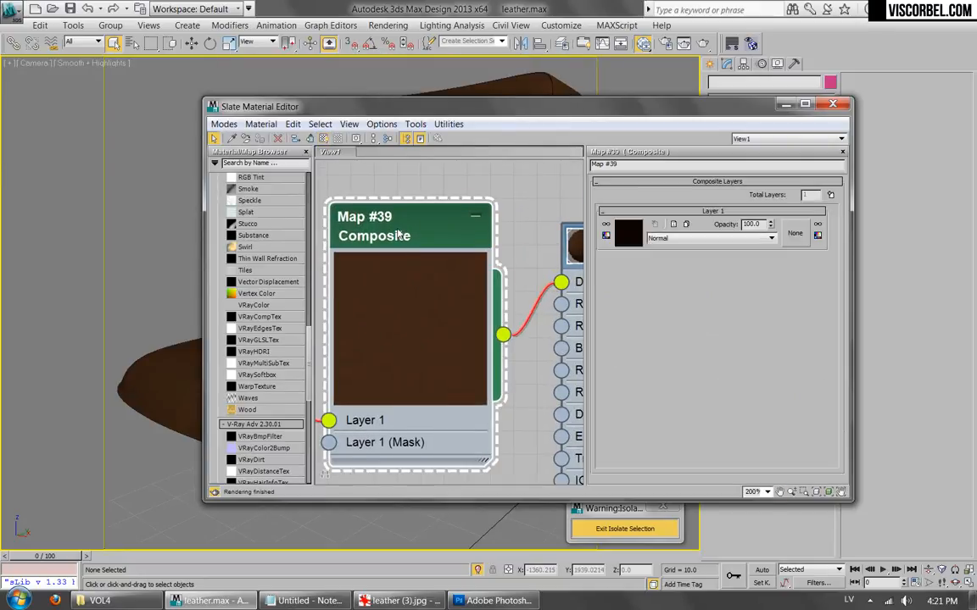
Test-render the camera view of the chair cushions, then cancel the render and close the V-Ray frame buffer.
left_click(642, 43)
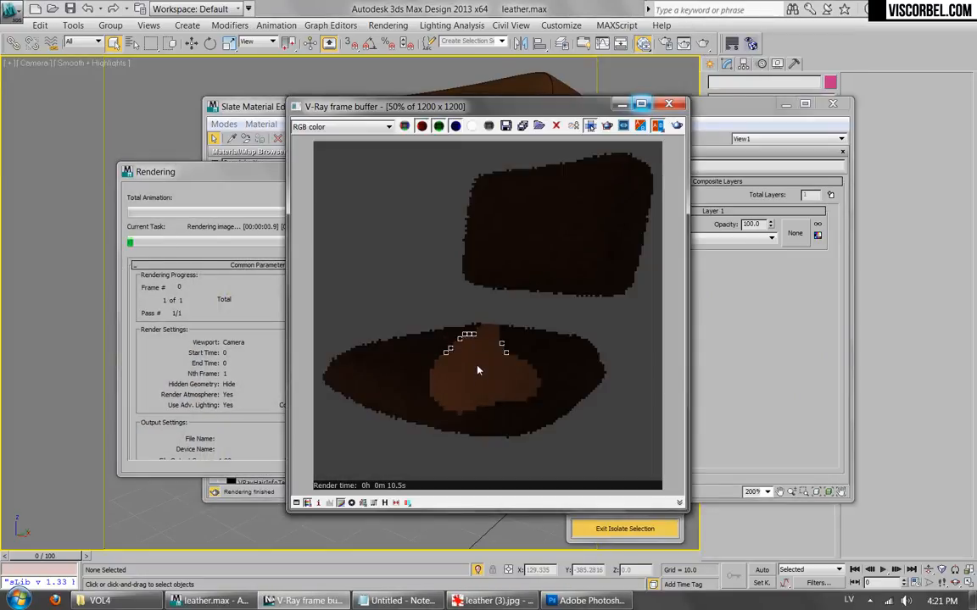
left_click(278, 357)
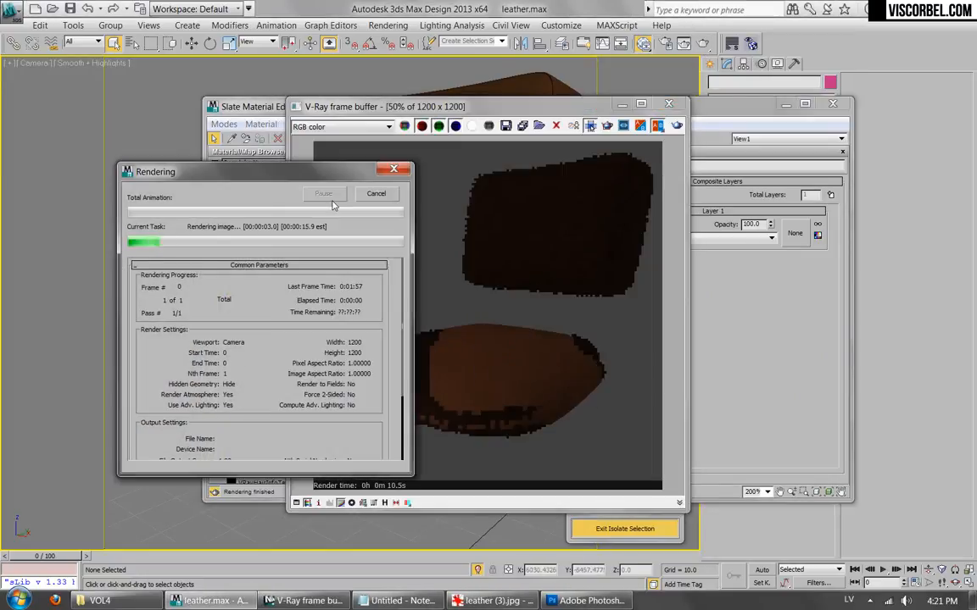
left_click(363, 197)
left_click(669, 103)
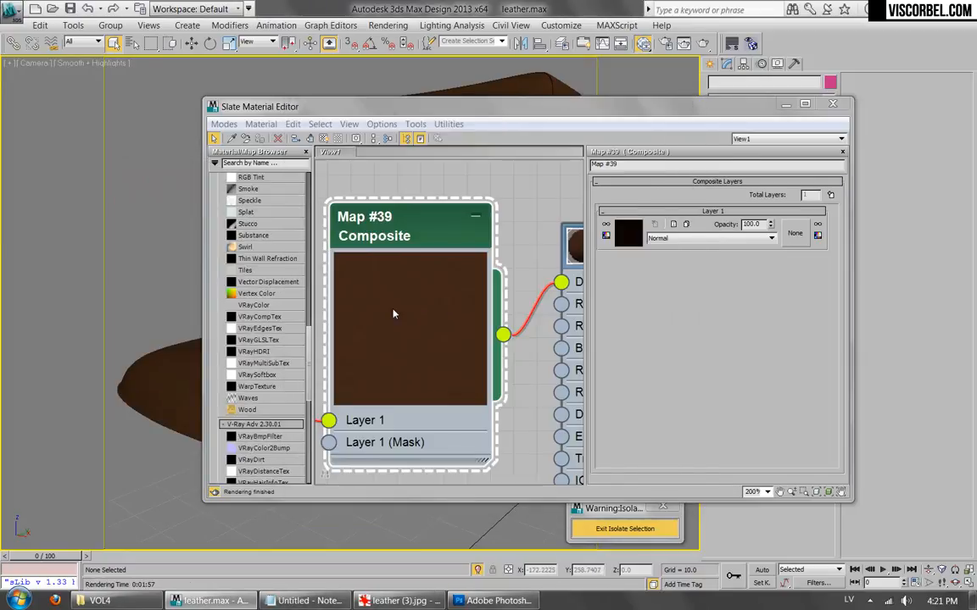
Set the Noise map's Color #1 to a lighter brown with red 20, green 7 and blue 3.
middle_click_drag(393, 310, 583, 284)
middle_click_drag(383, 234, 545, 301)
double_click(439, 286)
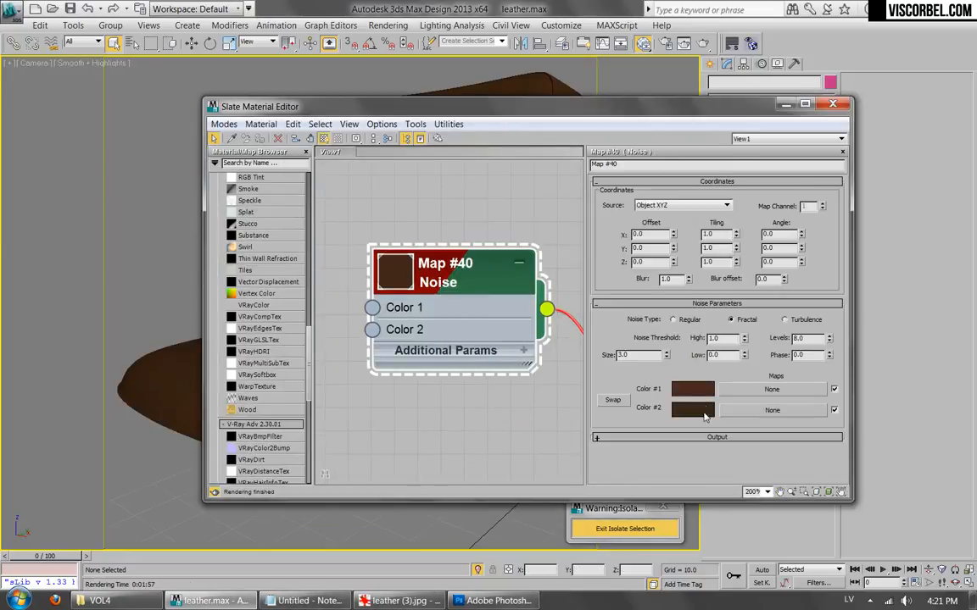
left_click(702, 389)
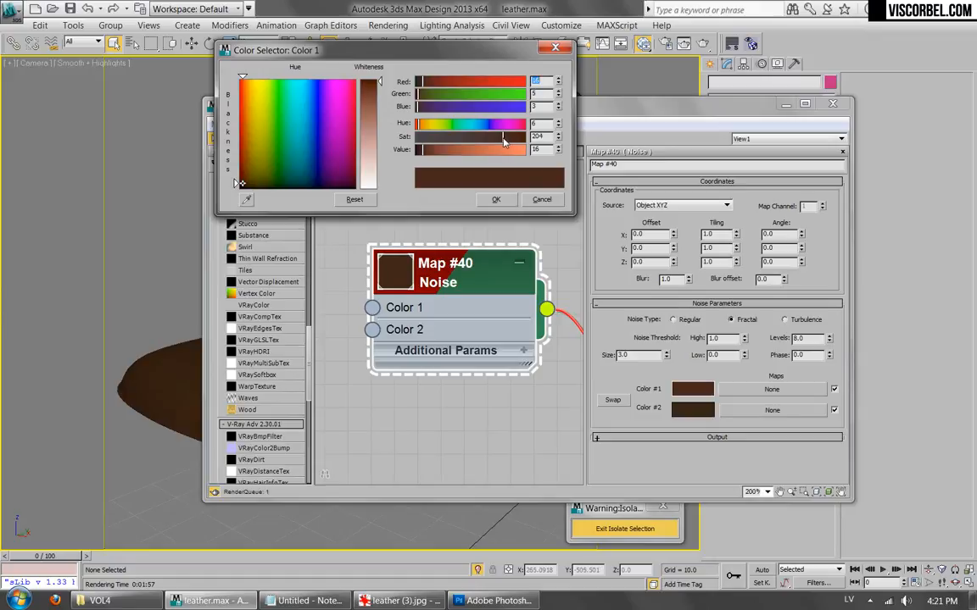
left_click(558, 149)
left_click(557, 148)
left_click(557, 122)
left_click(557, 122)
left_click(558, 122)
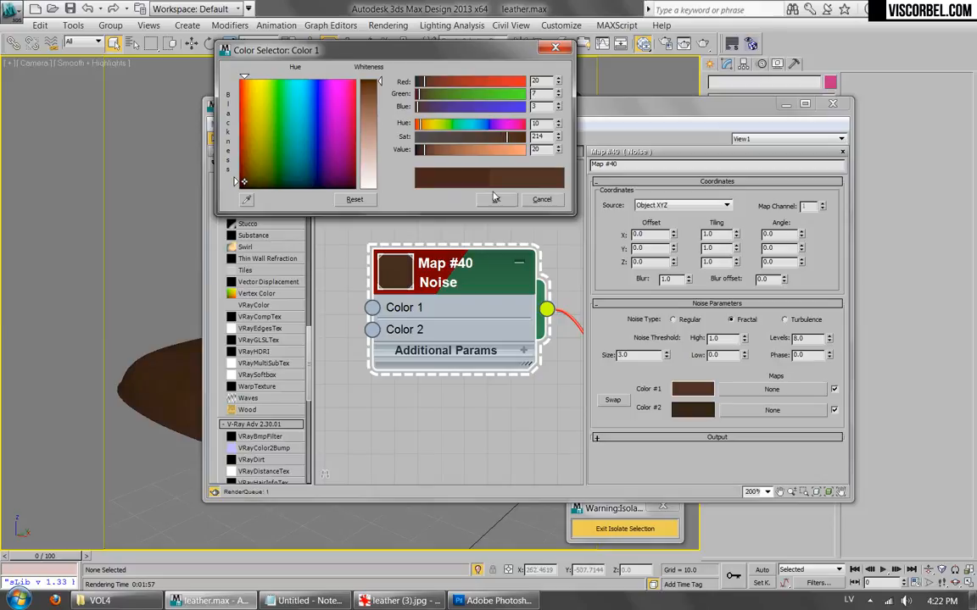
left_click(494, 200)
Add a second layer to the Composite map and assign a BerconNoise map as its texture.
middle_click_drag(513, 332, 391, 307)
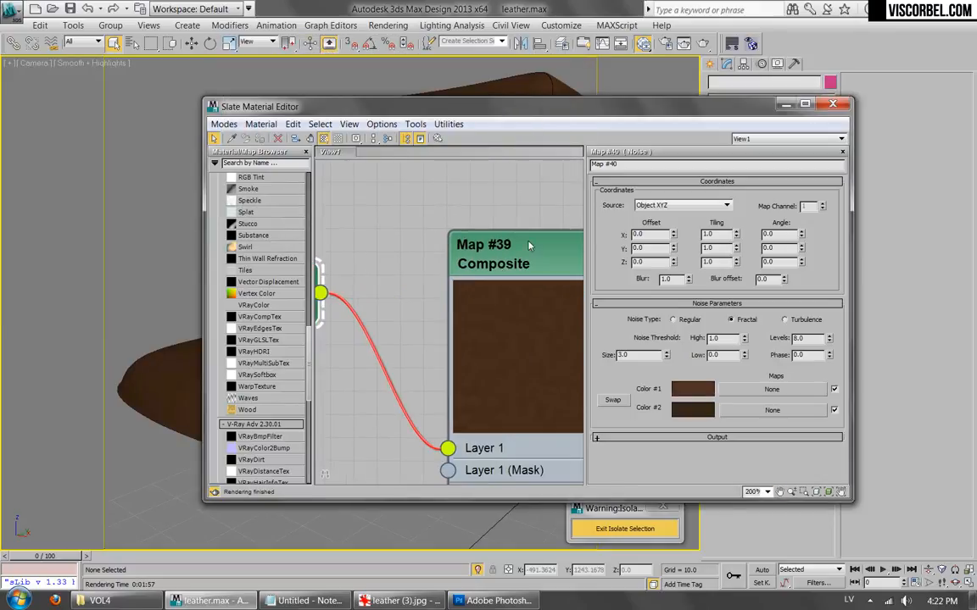
left_click(529, 245)
middle_click_drag(529, 245, 435, 232)
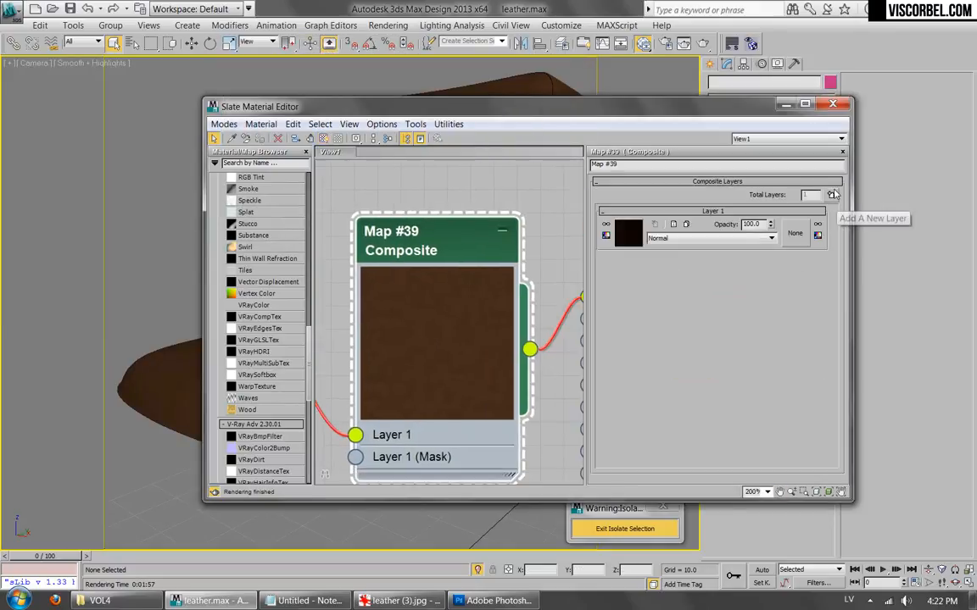
left_click(833, 195)
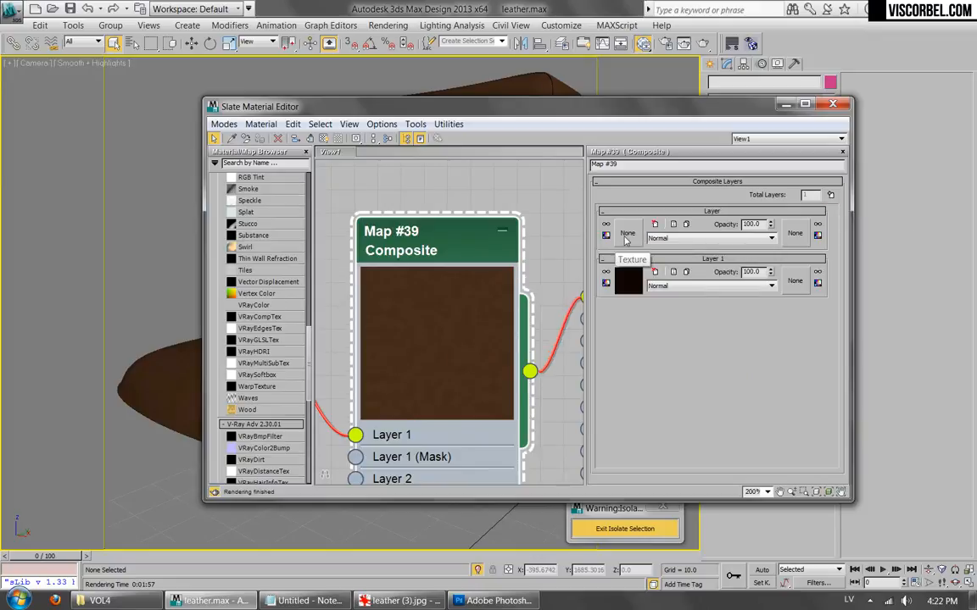
left_click(626, 237)
left_click(355, 173)
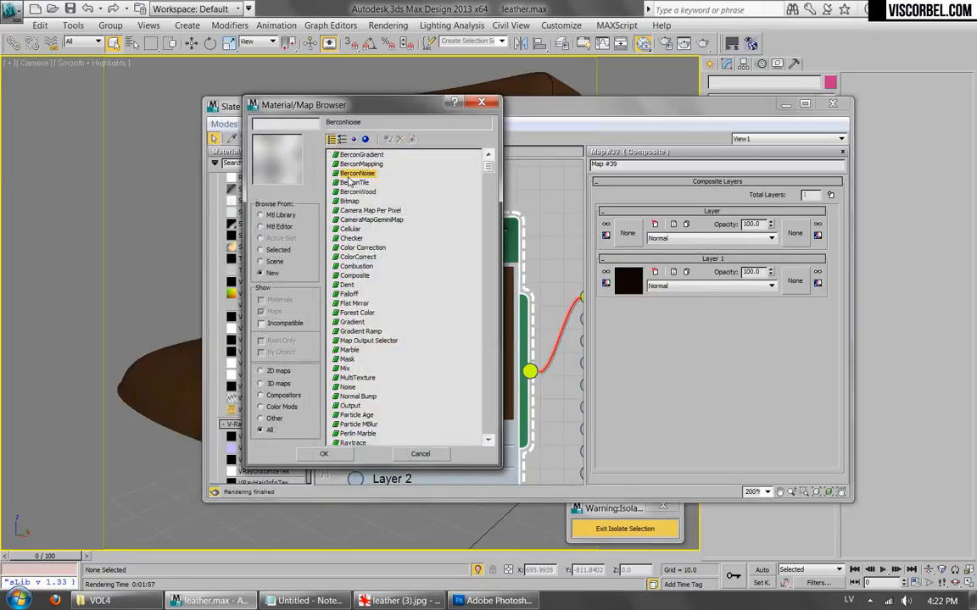
double_click(350, 177)
Open the parameters of the second layer's BerconNoise map and set its size to 5.
middle_click_drag(400, 256, 453, 191)
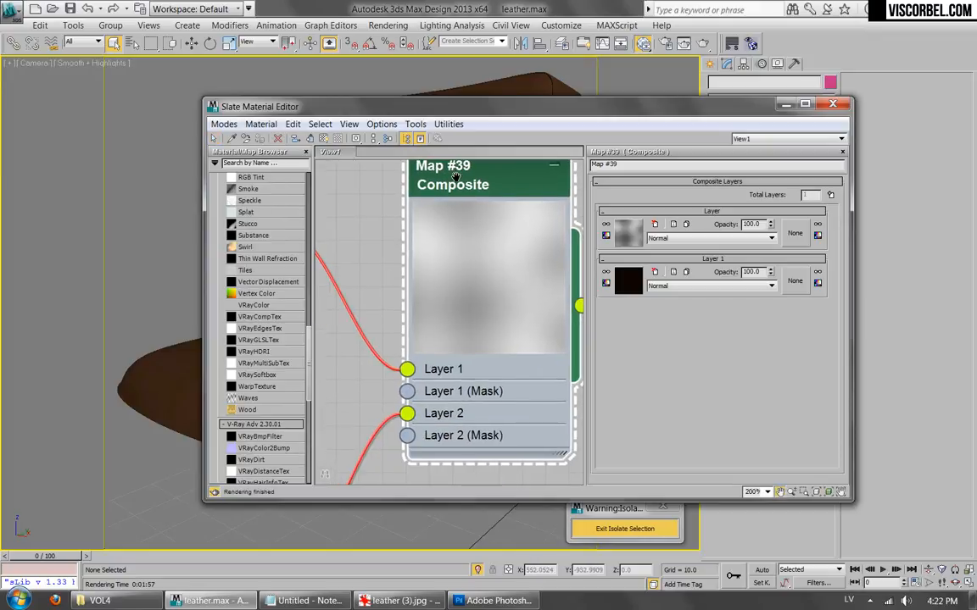
scroll(436, 387, "down", 3)
middle_click_drag(422, 401, 502, 201)
middle_click_drag(450, 303, 623, 294)
middle_click_drag(477, 258, 304, 375)
middle_click_drag(451, 290, 459, 337)
middle_click_drag(534, 231, 438, 314)
scroll(441, 311, "up", 1)
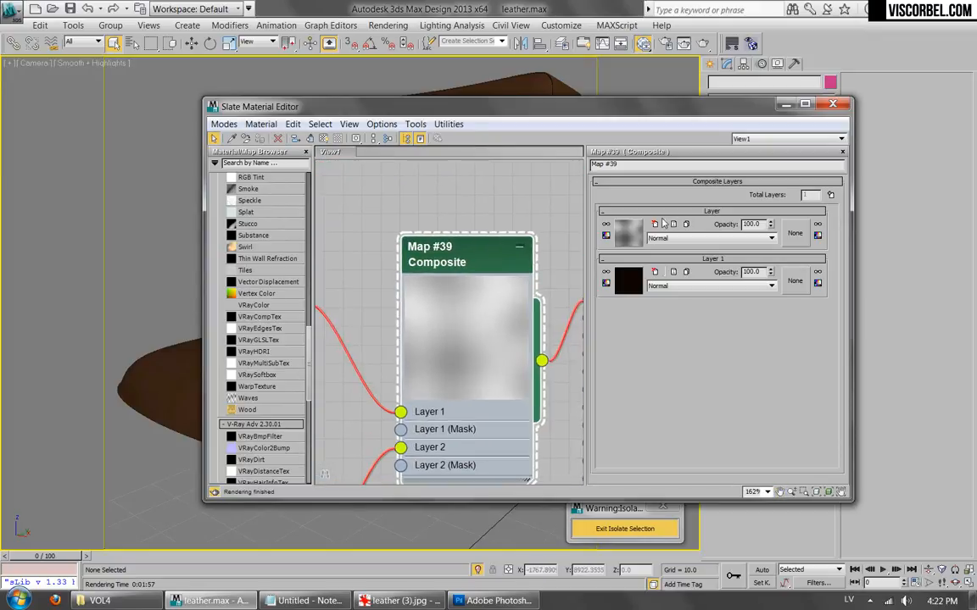
left_click(629, 233)
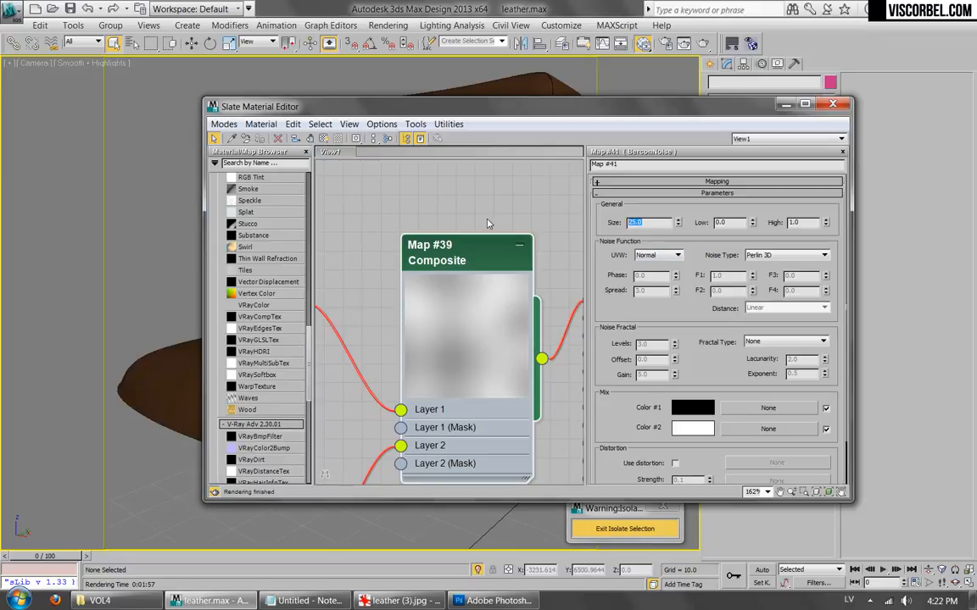
middle_click_drag(472, 244, 527, 165)
middle_click_drag(445, 294, 619, 215)
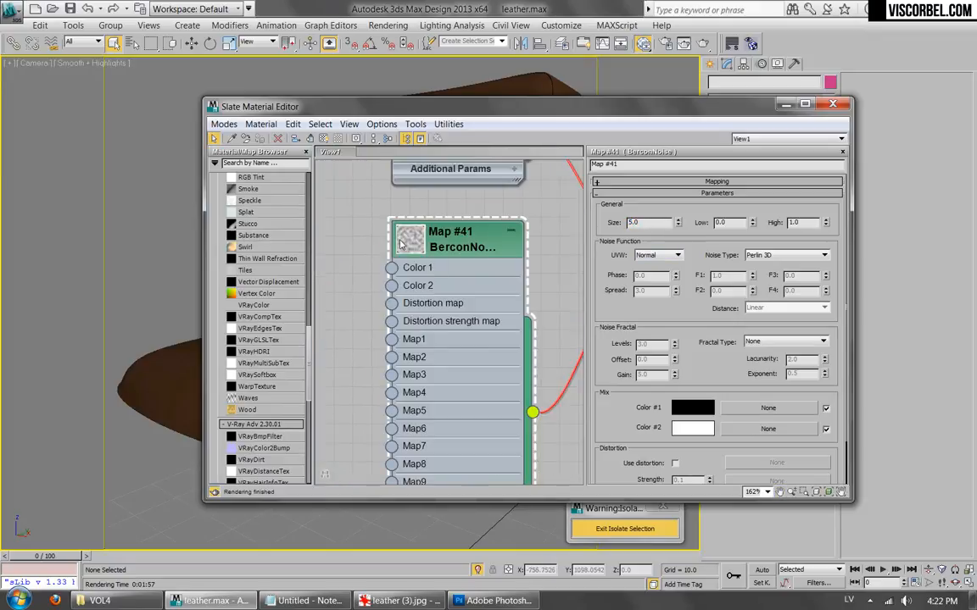
Enlarge the BerconNoise node preview and show the map on the cushions in the viewport.
double_click(407, 243)
right_click(448, 252)
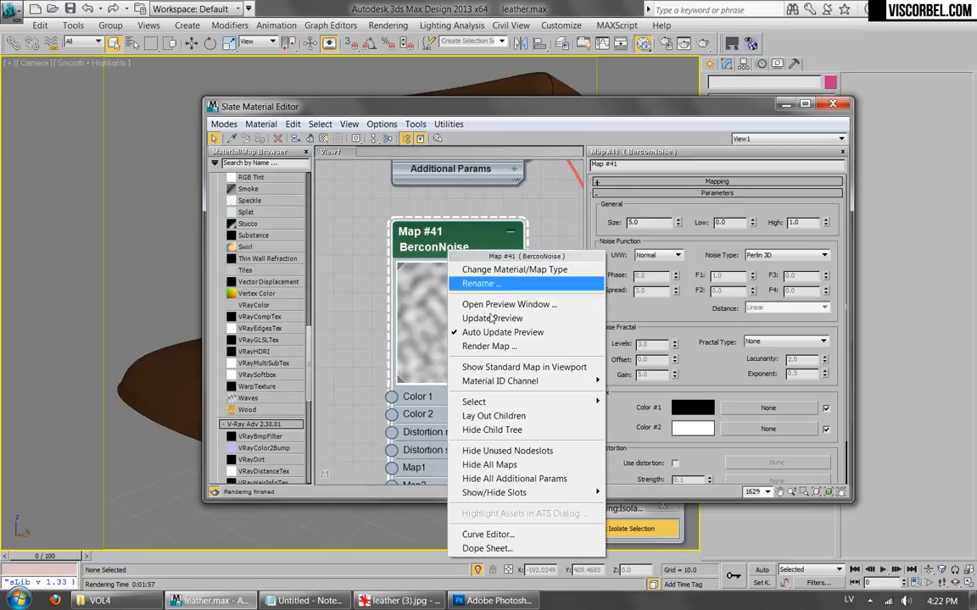
left_click(505, 369)
left_click_drag(670, 112, 659, 155)
Reduce the BerconNoise size, trying 1 before settling on 0.5.
left_click_drag(650, 260, 555, 252)
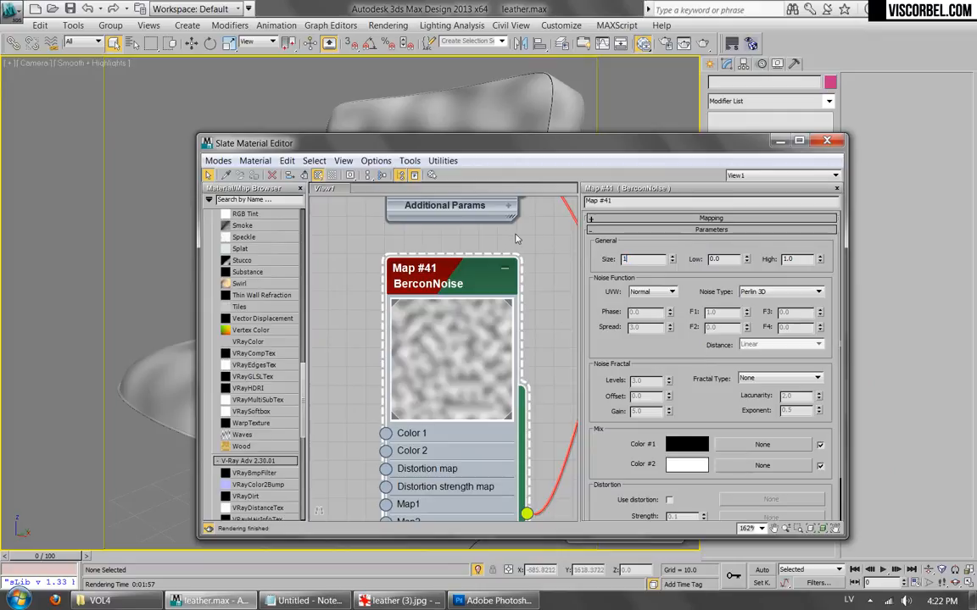
type("1")
key("Return")
mouse_move(598, 144)
left_mouse_down()
mouse_move(973, 485)
mouse_move(676, 131)
mouse_move(599, 146)
left_mouse_up()
scroll(543, 351, "up", 1)
scroll(542, 351, "up", 1)
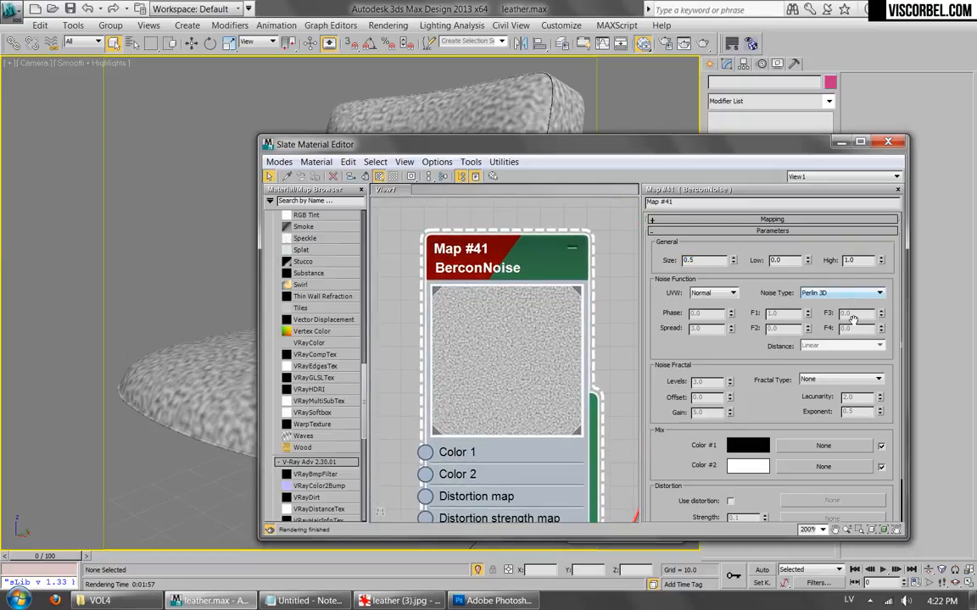
Compare Turbulence and other fractal types for the BerconNoise map and settle on fBm.
left_click(847, 379)
left_click(842, 404)
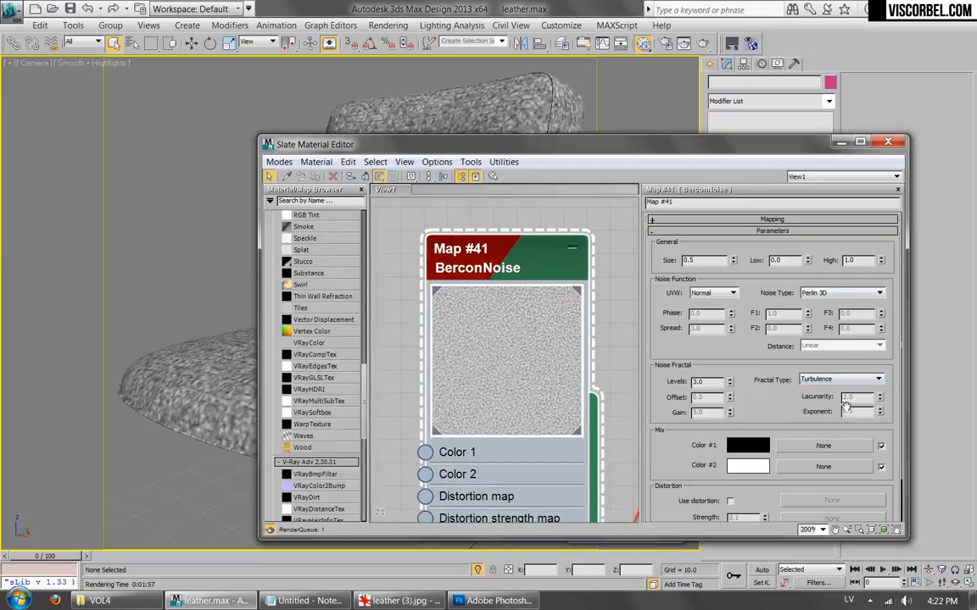
key("Down")
key("Down")
key("Up")
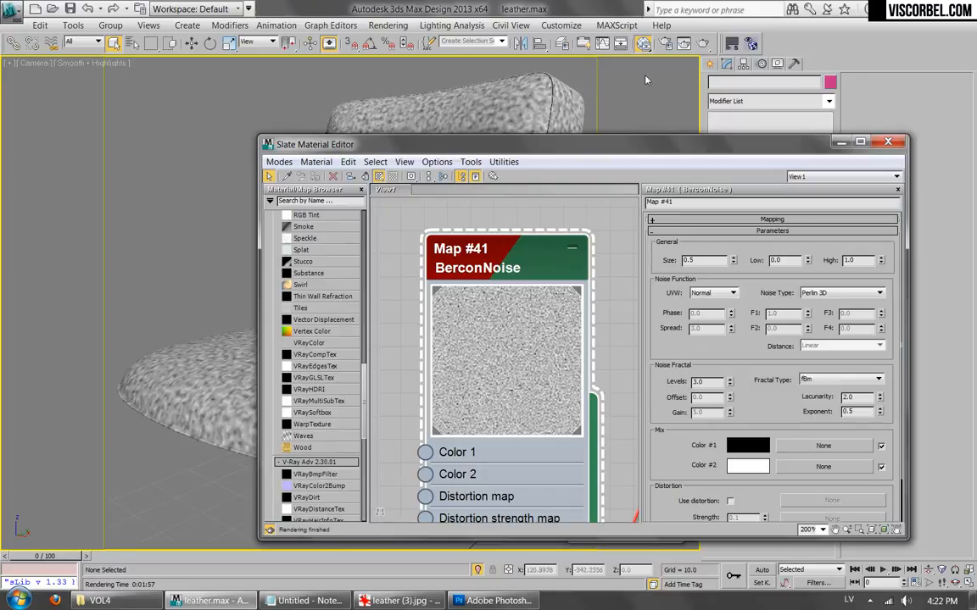
Render the BerconNoise texture on all visible objects with the texmapPreview script and inspect the grain on the cushions.
left_click(736, 46)
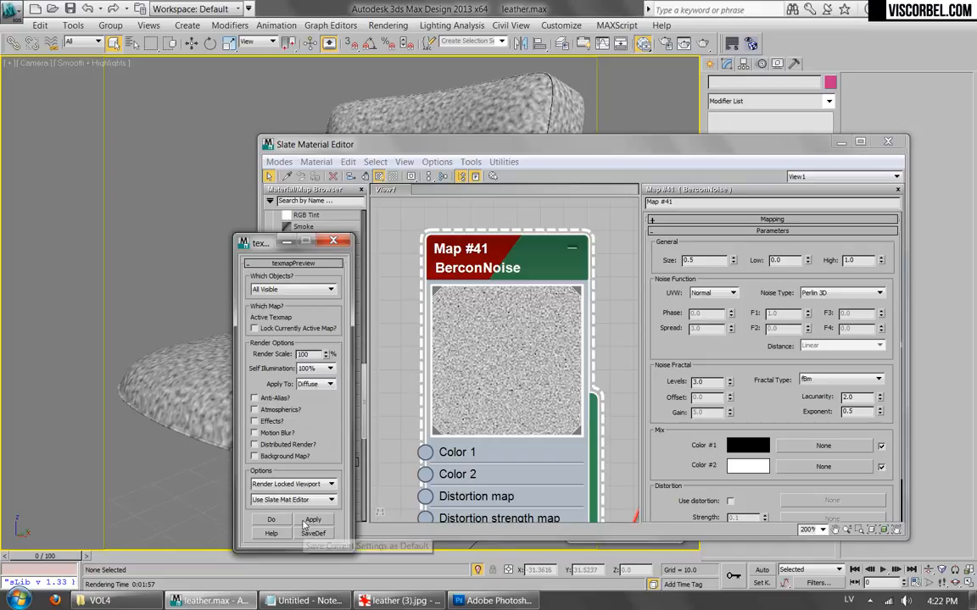
left_click_drag(259, 245, 108, 247)
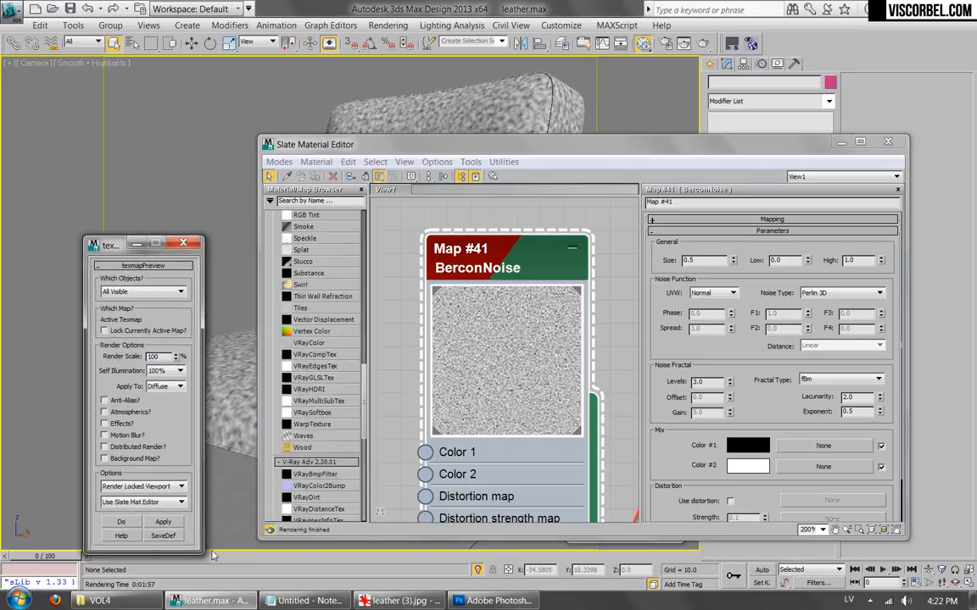
left_click(151, 525)
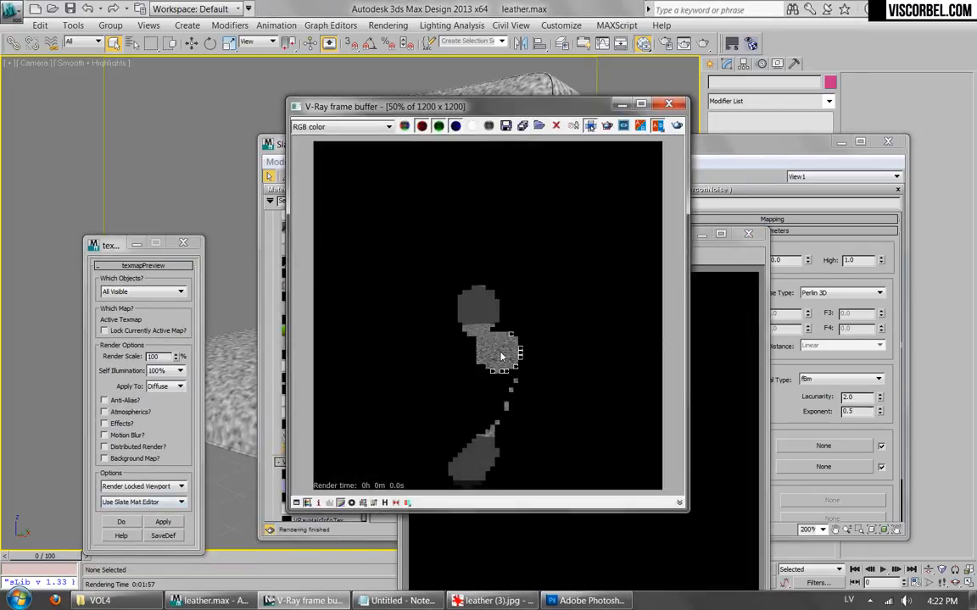
scroll(503, 356, "up", 1)
middle_click_drag(533, 450, 531, 387)
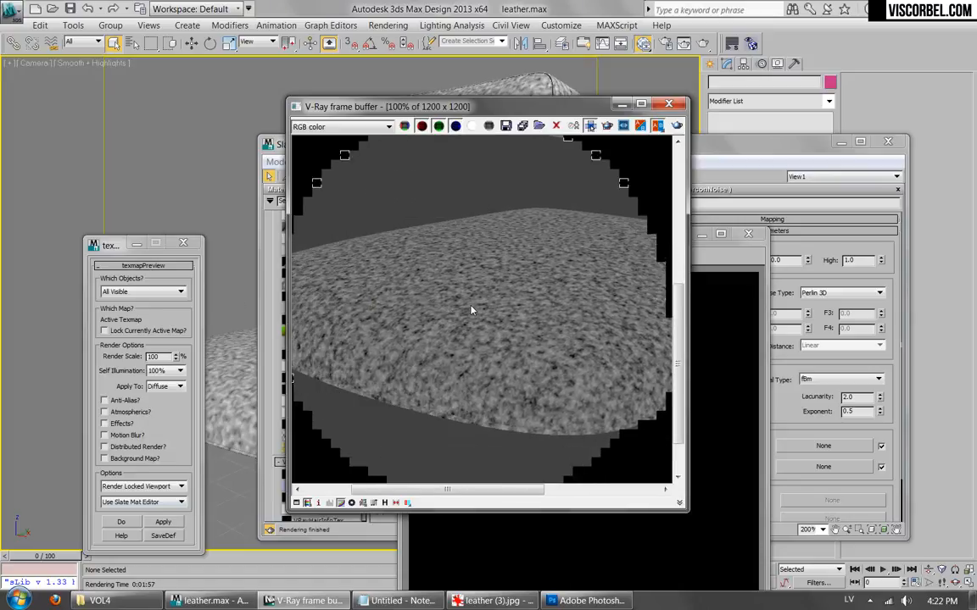
scroll(473, 247, "down", 2)
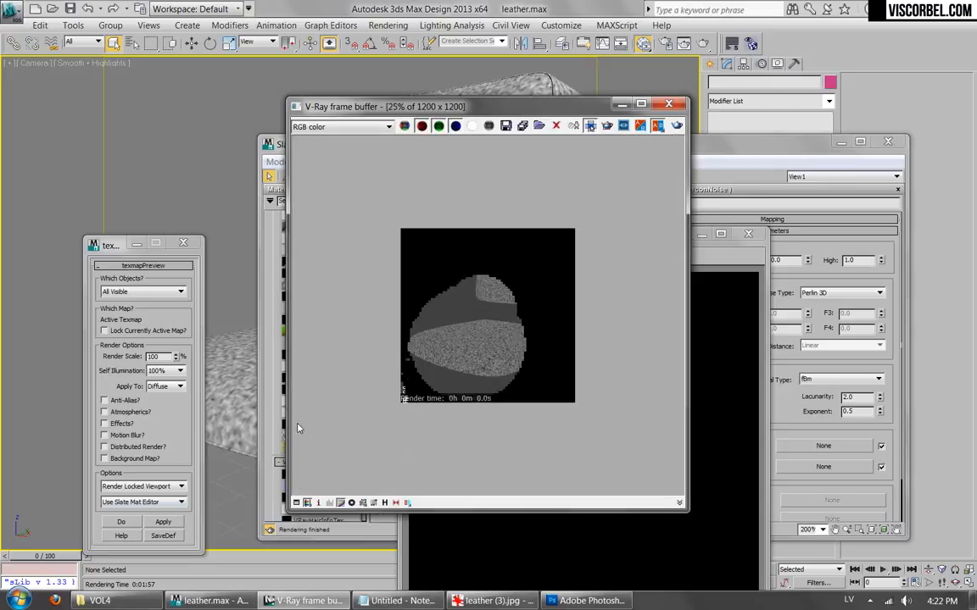
scroll(499, 365, "up", 1)
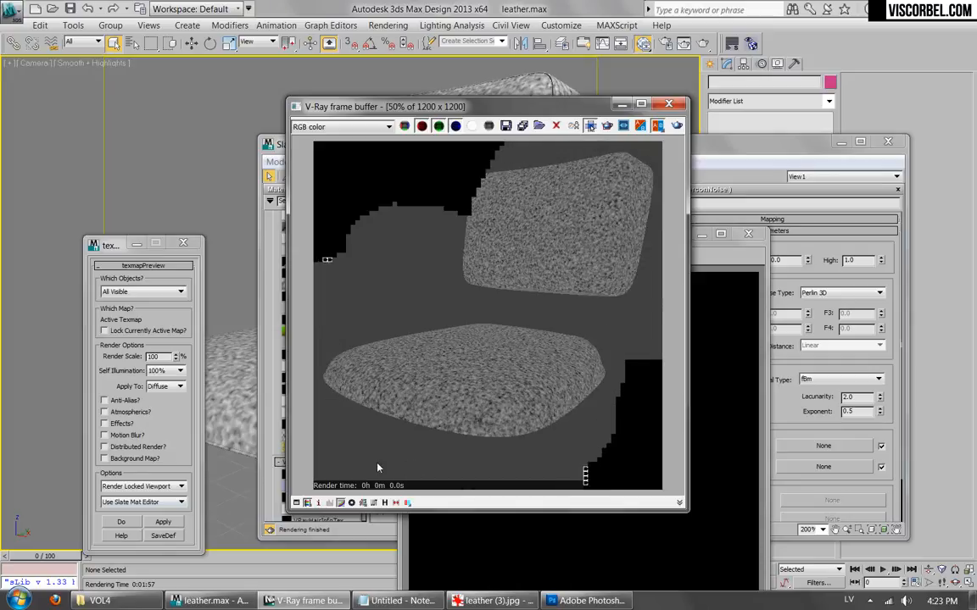
Set the render output size to 400 by 400 and close the render setup and rendered frame windows.
left_click(665, 45)
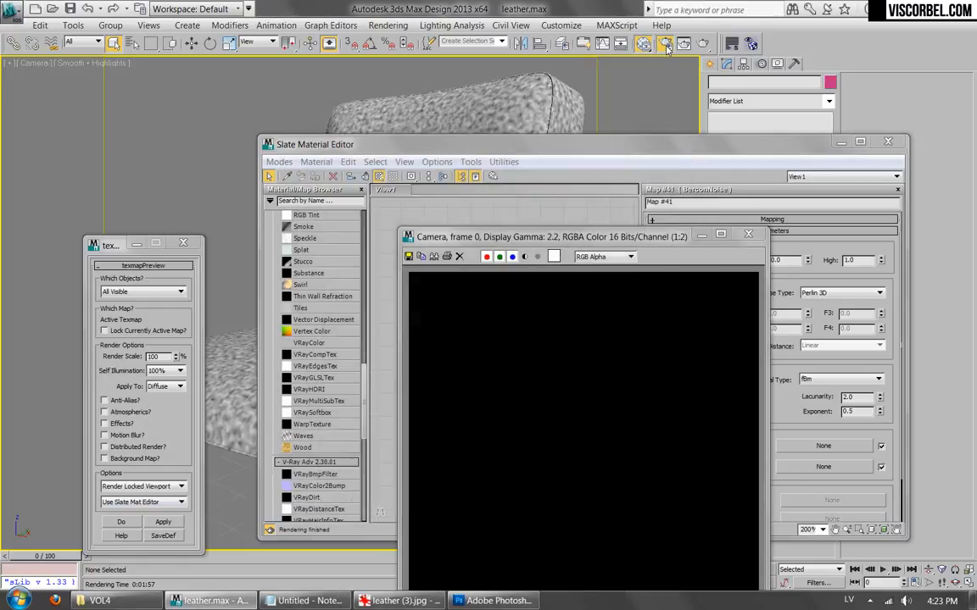
double_click(710, 434)
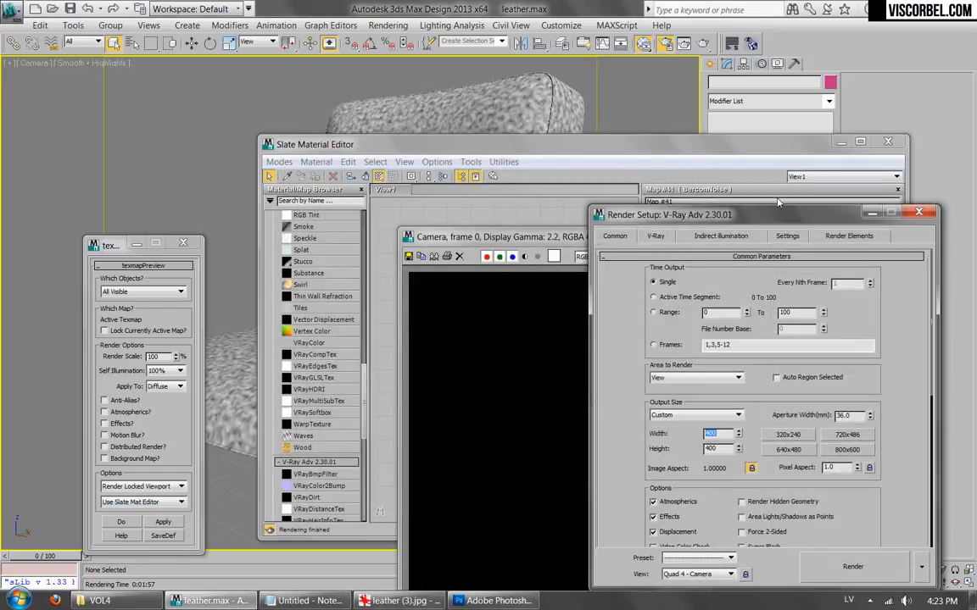
left_click(918, 212)
left_click(747, 237)
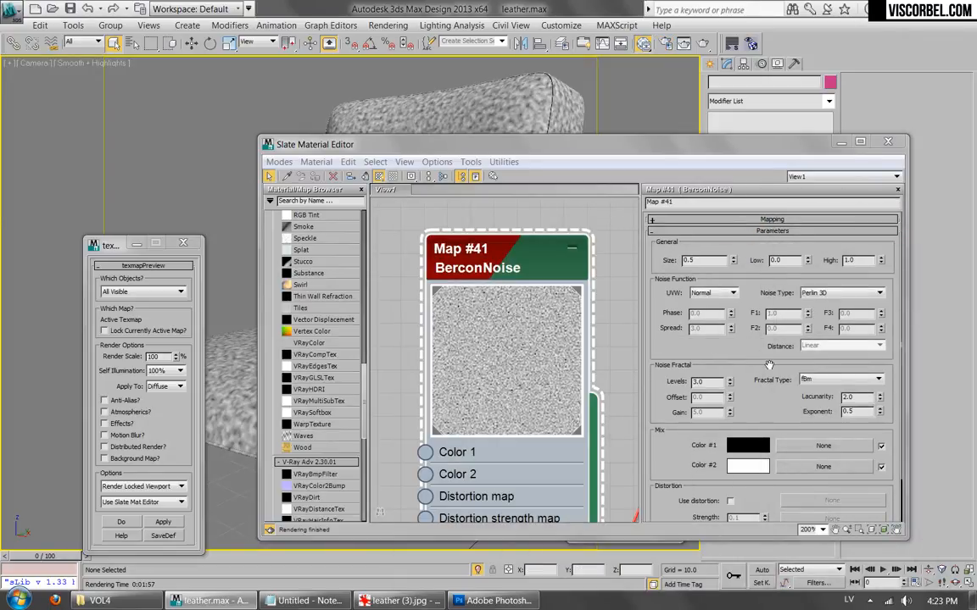
Adjust the BerconNoise map's lacunarity and open the Composite map's layer parameters.
middle_click_drag(598, 335, 595, 349)
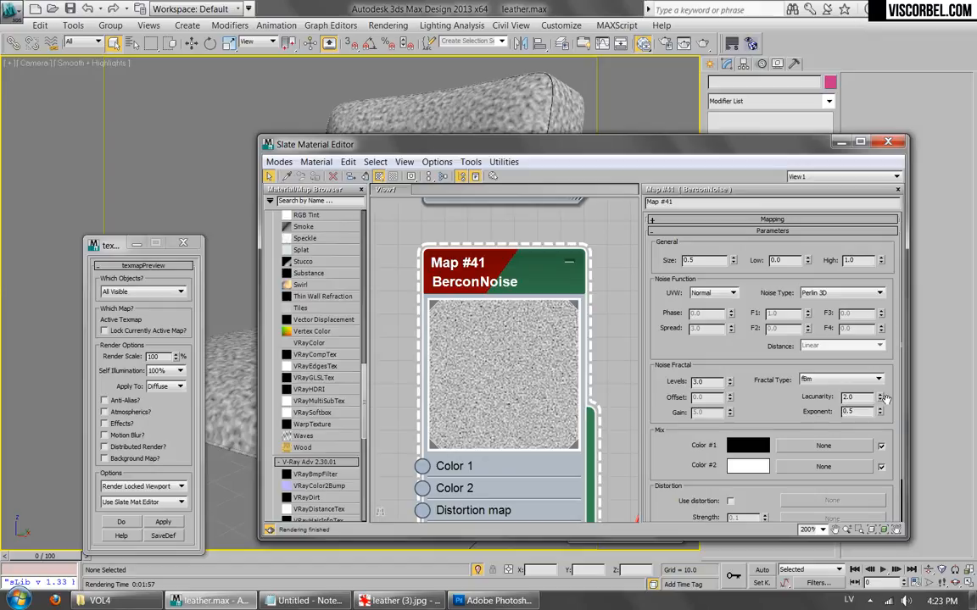
mouse_move(879, 399)
left_mouse_down()
mouse_move(872, 409)
mouse_move(872, 395)
left_mouse_up()
middle_click_drag(552, 283, 469, 363)
scroll(476, 370, "down", 1)
middle_click_drag(561, 350, 449, 394)
double_click(536, 240)
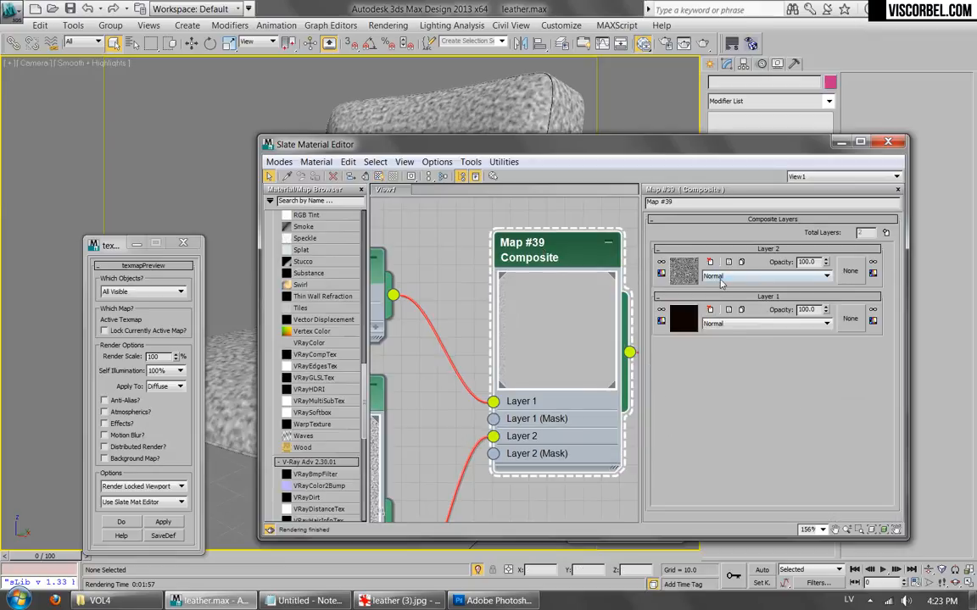
Try the Multiply blending mode on Layer 2 of the Composite map and preview-render the texture.
left_click(738, 277)
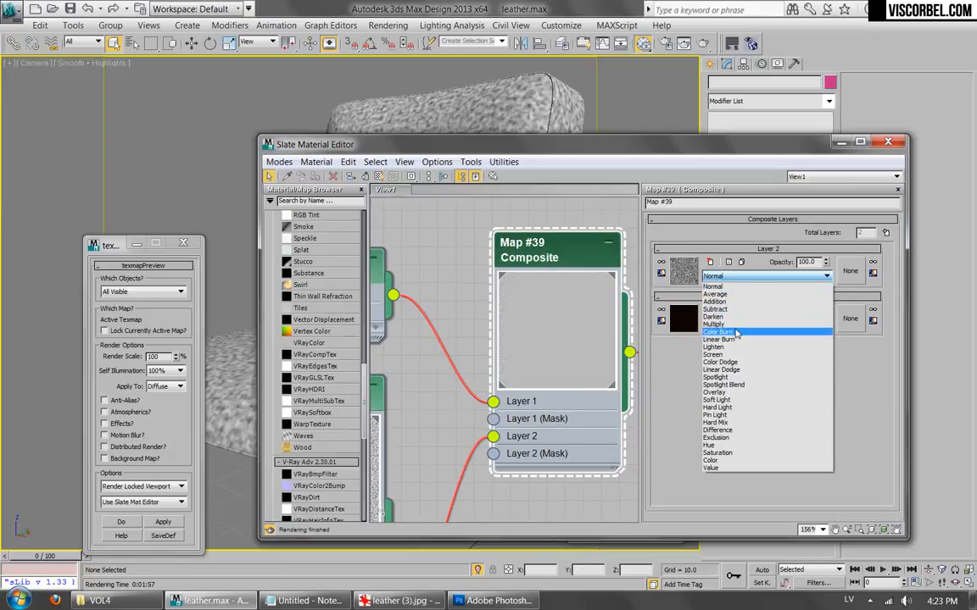
left_click(717, 324)
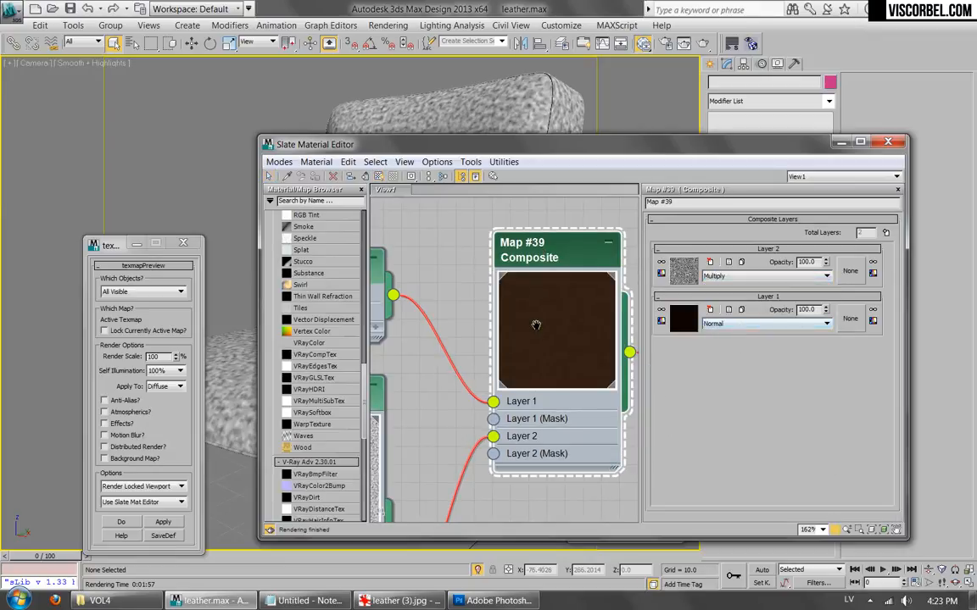
scroll(536, 332, "up", 3)
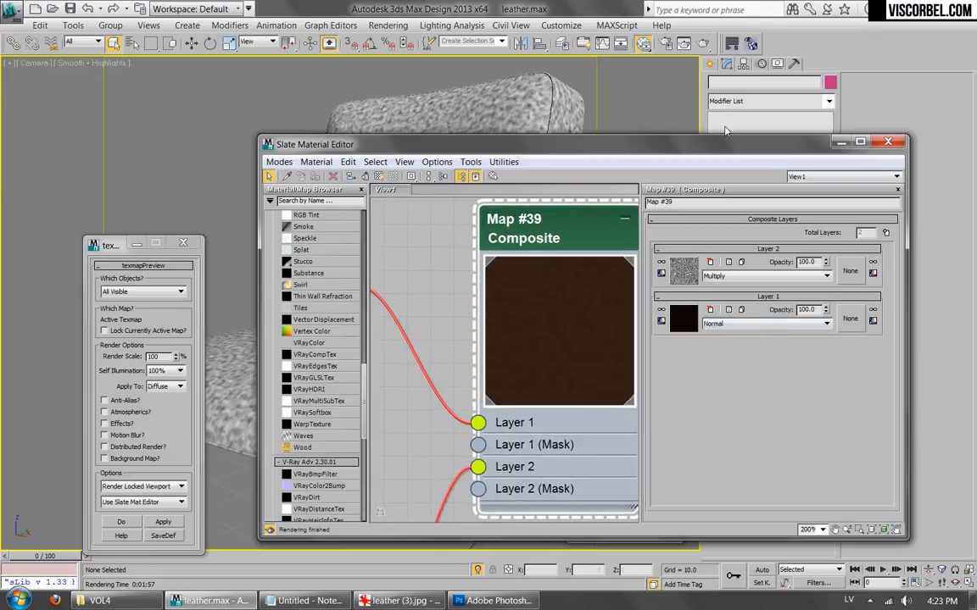
left_click(160, 523)
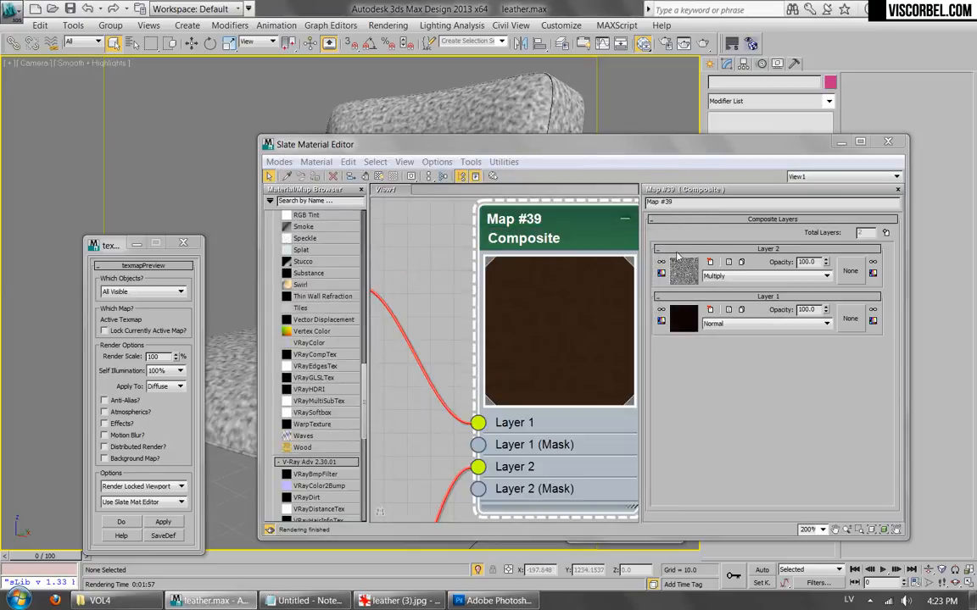
Set Layer 2 of the Composite map to Overlay blending with opacity 30, preview-rendering the texture to check it.
left_click(766, 275)
left_click(714, 392)
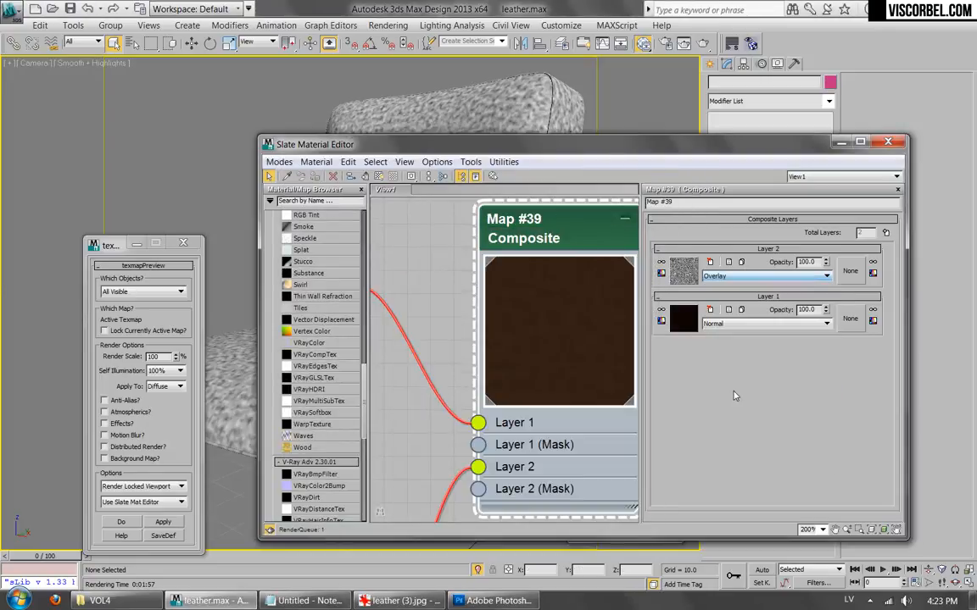
left_click(163, 522)
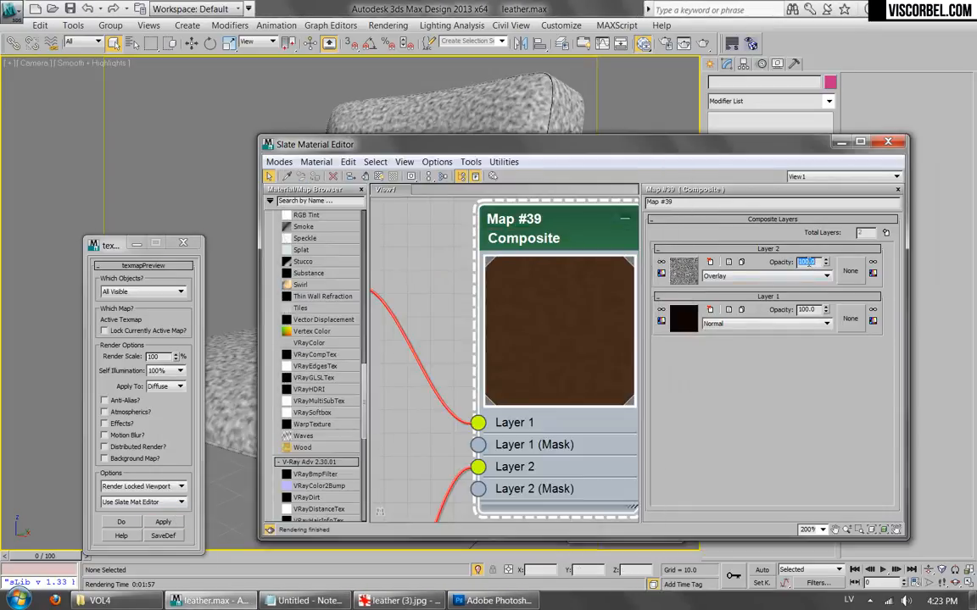
left_click(165, 523)
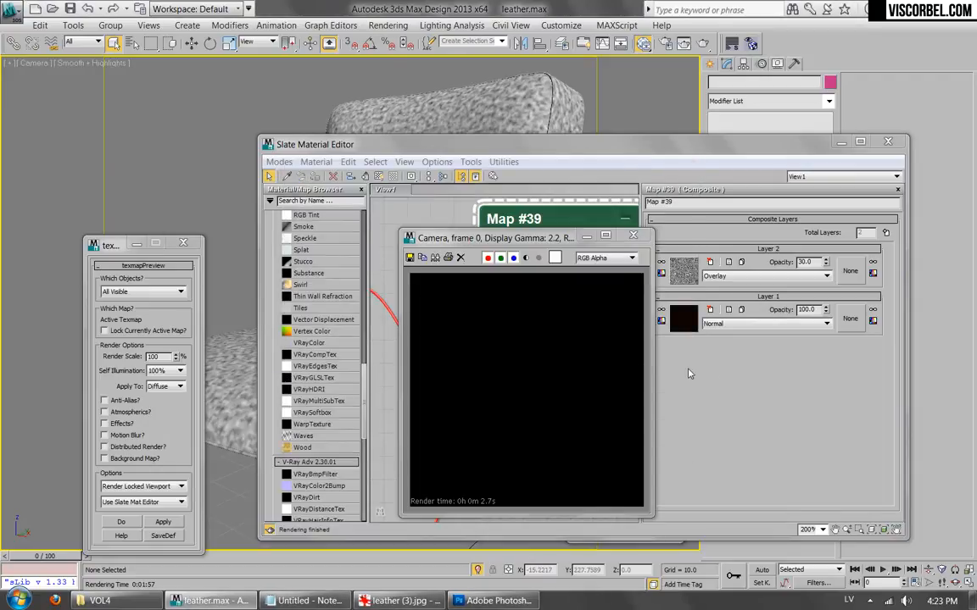
left_click(633, 236)
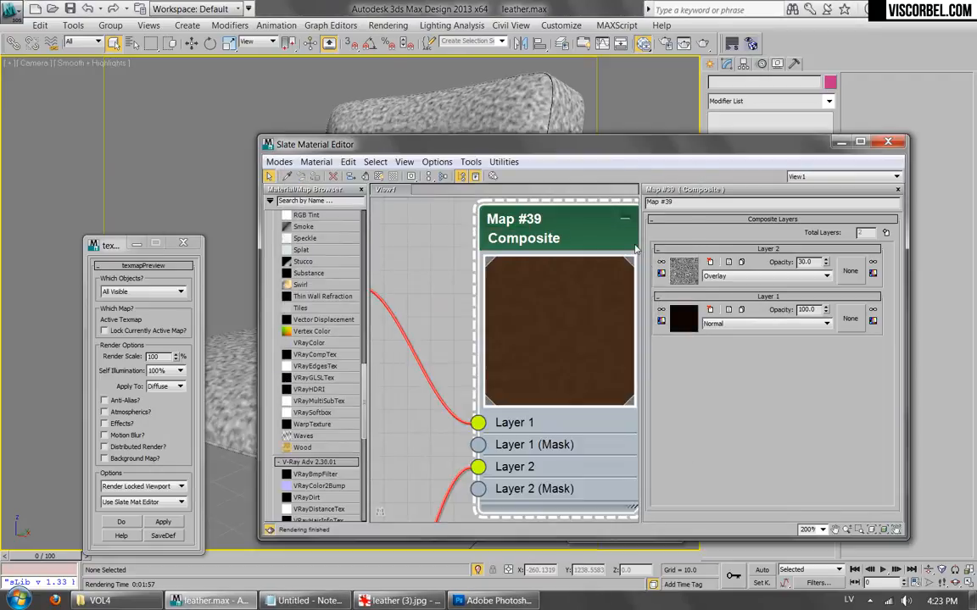
Add a third layer to the Composite map and assign it a VRayColor map.
left_click(886, 233)
left_click(682, 271)
left_click(356, 410)
scroll(359, 415, "down", 6)
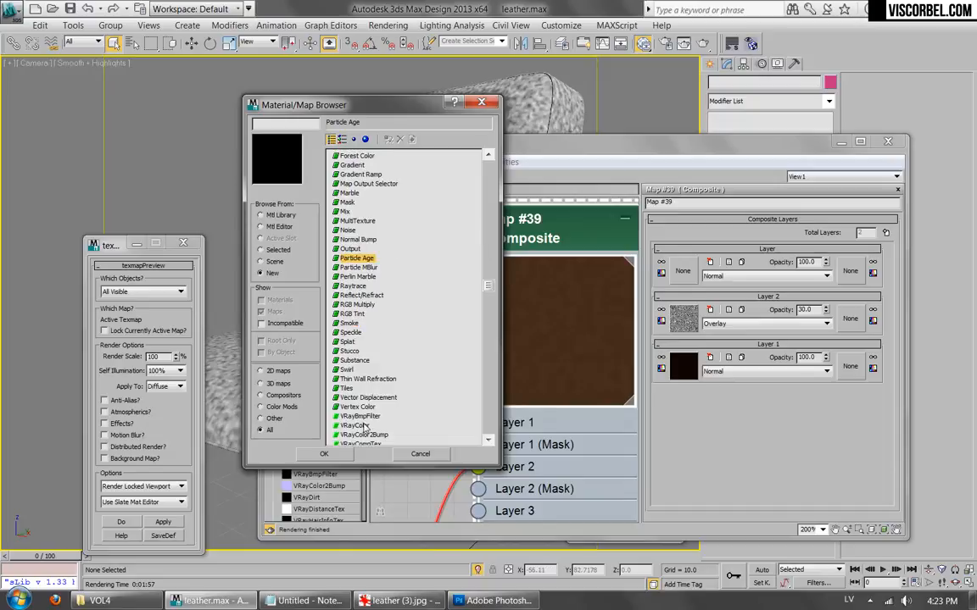
double_click(356, 425)
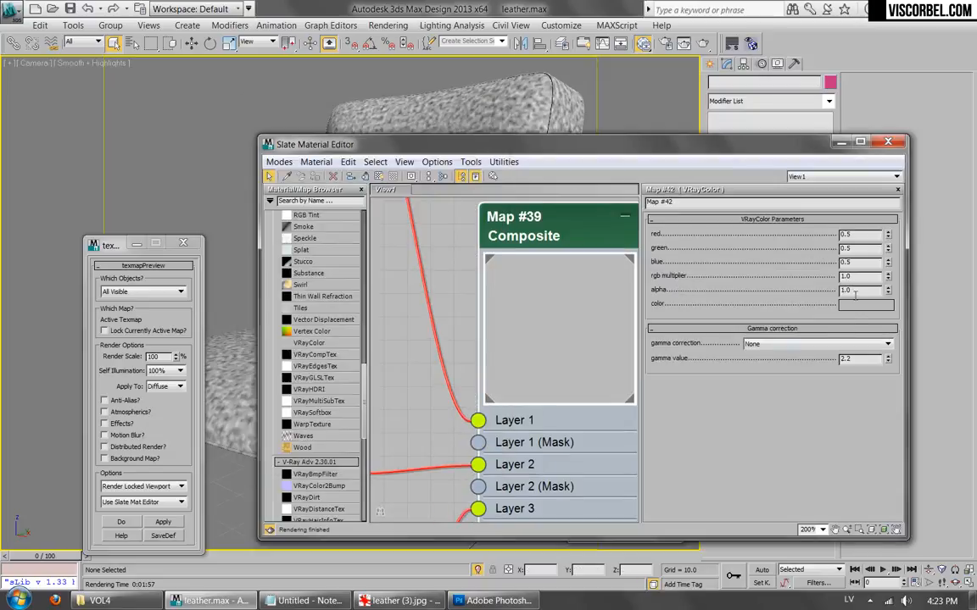
Set the new VRayColor map to near-black with red, green and blue at 0.0039, and reopen the Composite map's layer parameters.
left_click(858, 305)
left_click_drag(449, 152, 400, 156)
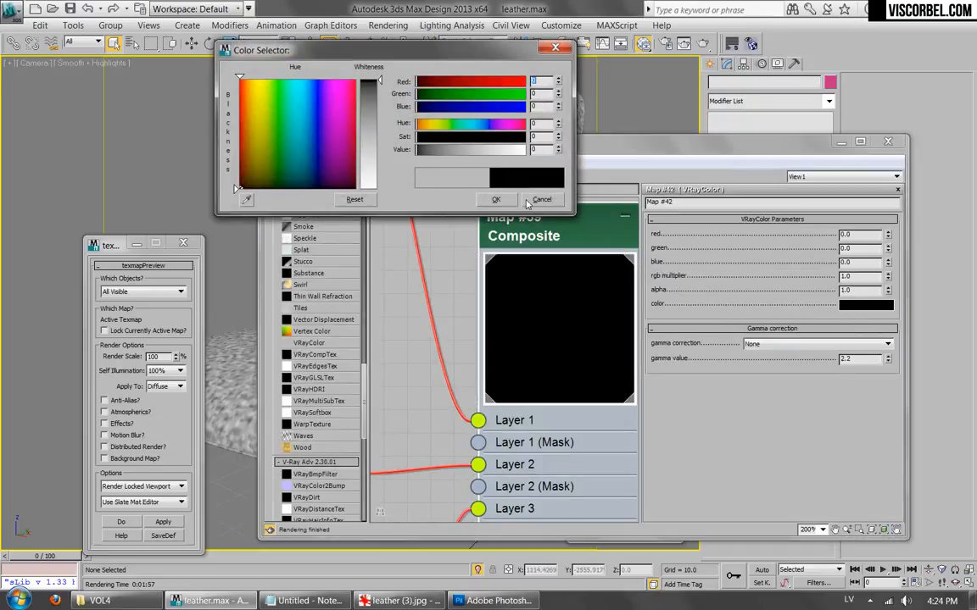
left_click(496, 200)
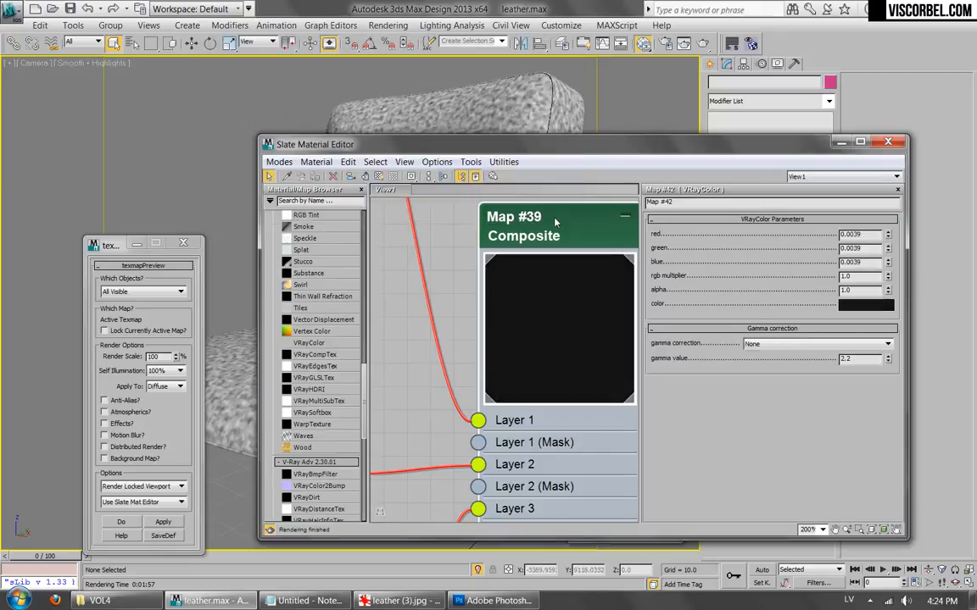
double_click(500, 208)
left_click(873, 273)
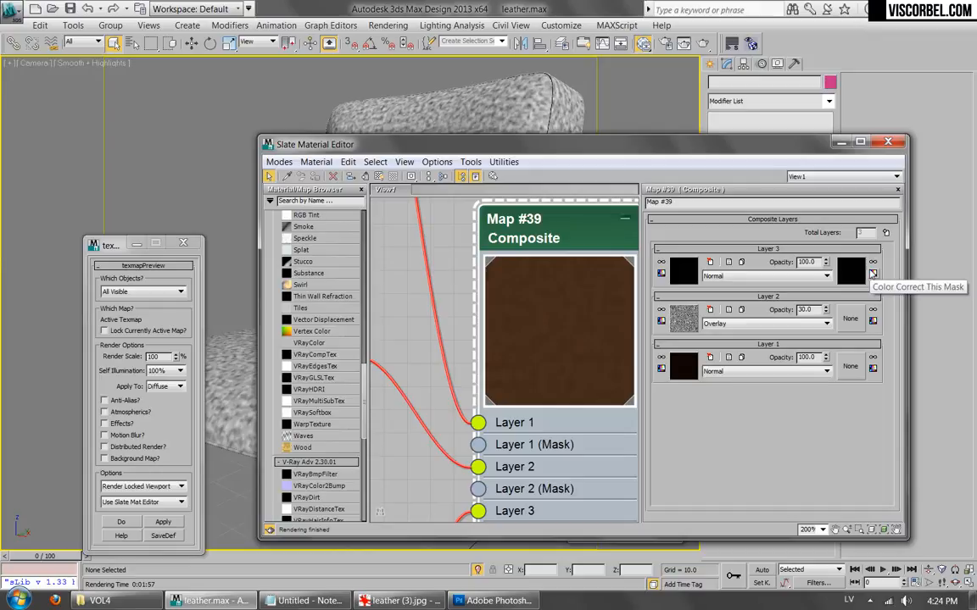
left_click(874, 273)
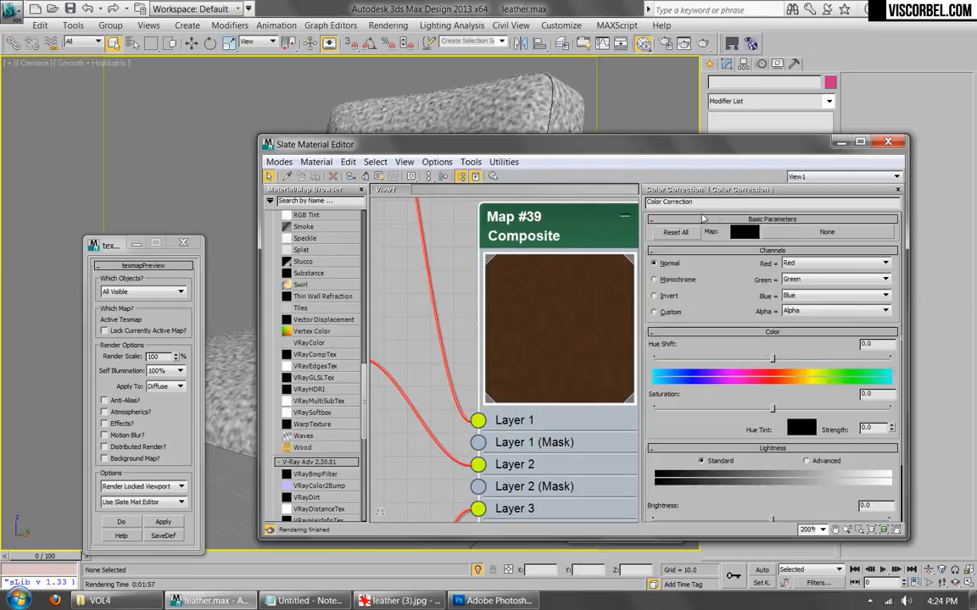
double_click(552, 238)
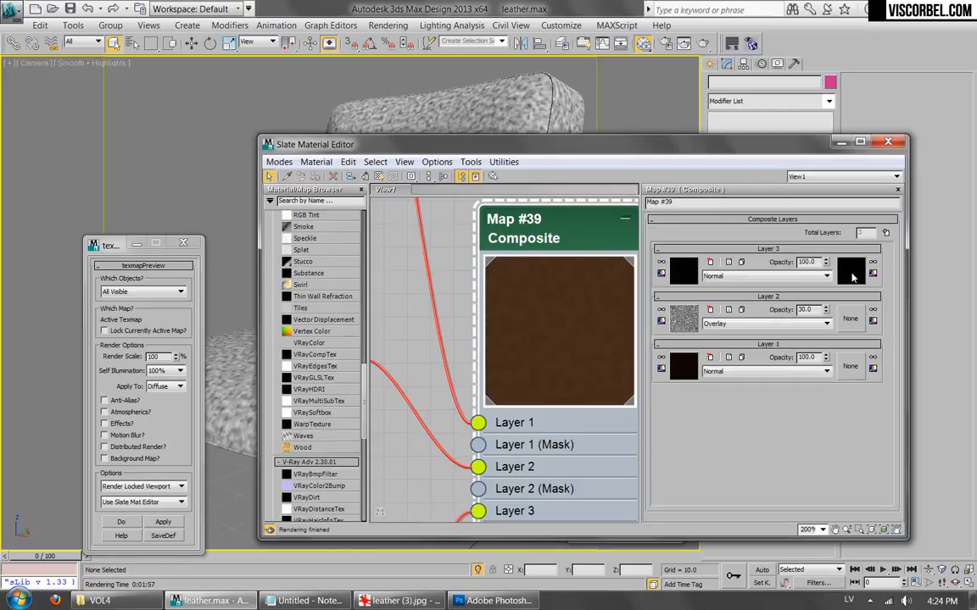
right_click(850, 273)
left_click(811, 338)
Assign a BerconNoise map as the mask of Layer 3 and open the new map's parameters.
left_click(850, 271)
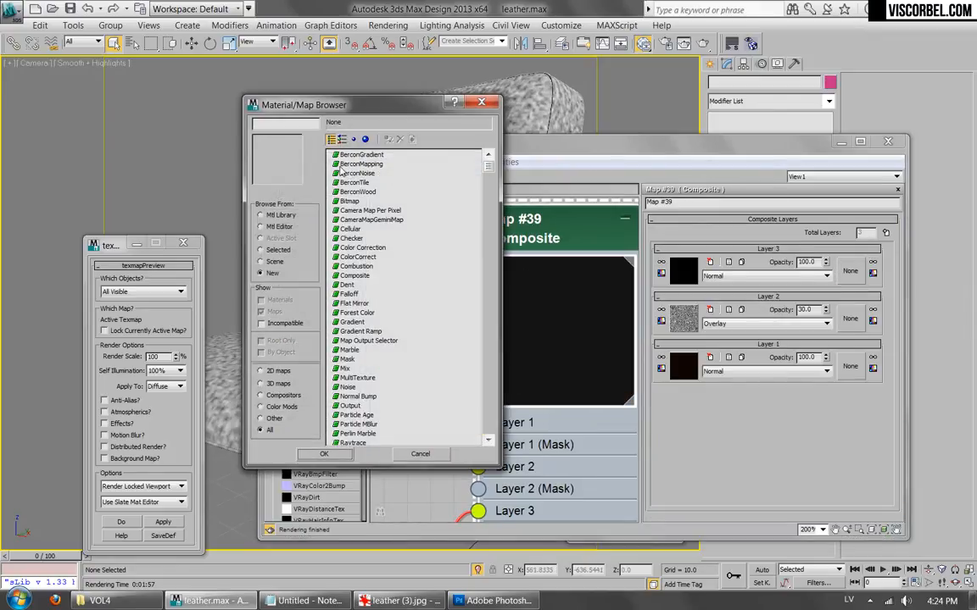
double_click(362, 183)
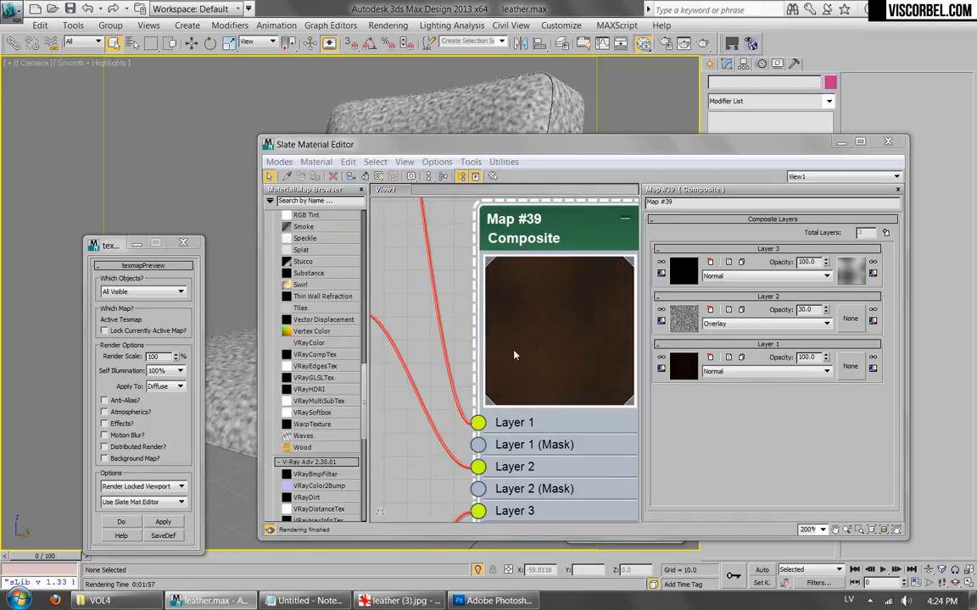
scroll(547, 339, "down", 6)
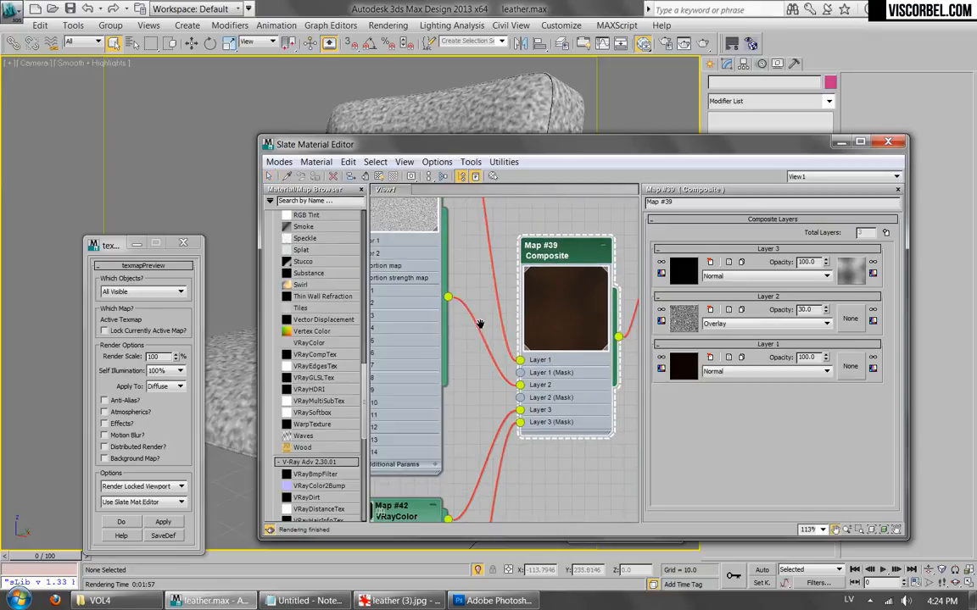
scroll(469, 325, "down", 5)
middle_click_drag(506, 328, 514, 262)
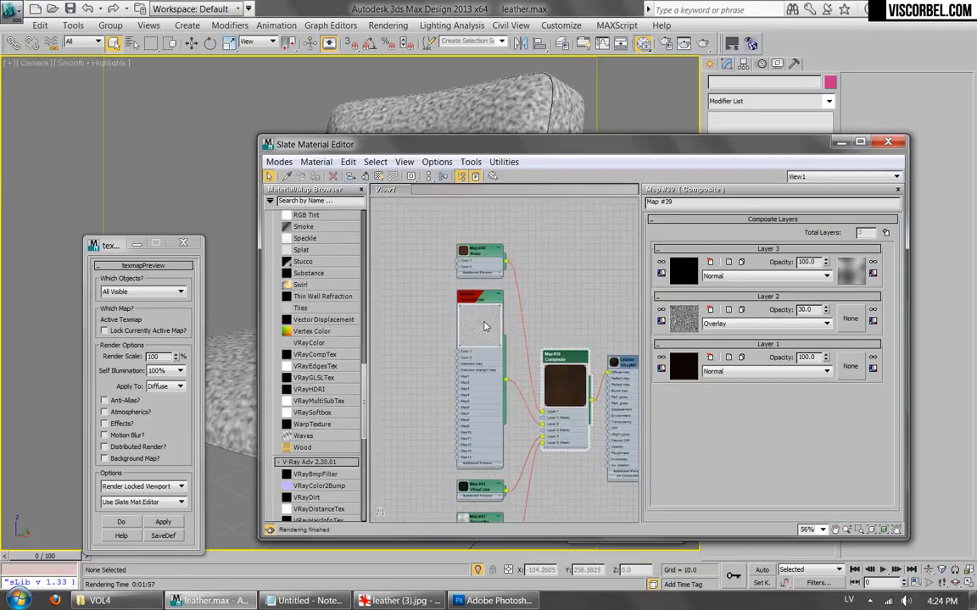
double_click(477, 298)
middle_click_drag(505, 464, 515, 337)
double_click(483, 405)
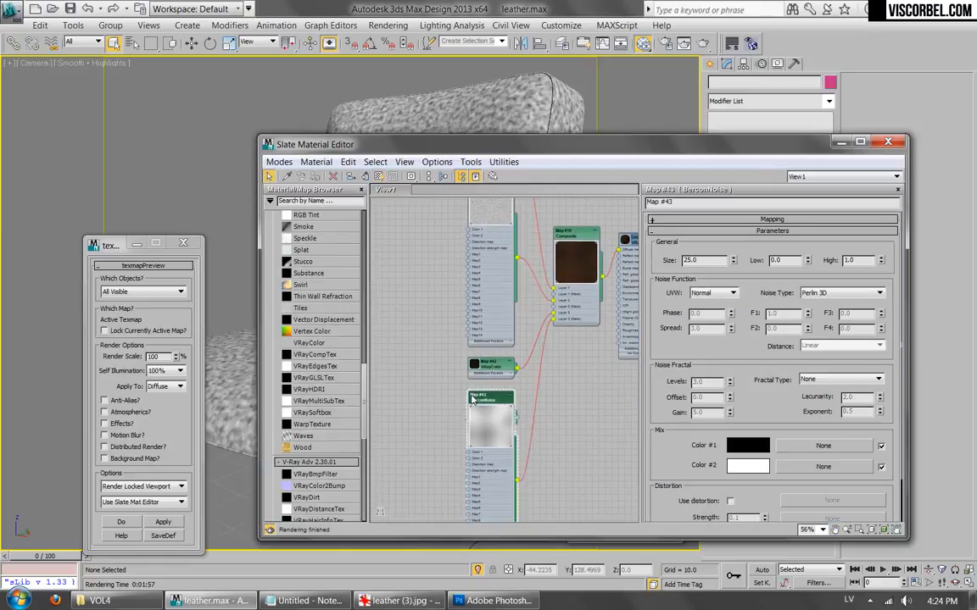
Show the mask's BerconNoise map in the viewport on the Leather material, keeping the model in view.
right_click(482, 395)
left_click(555, 204)
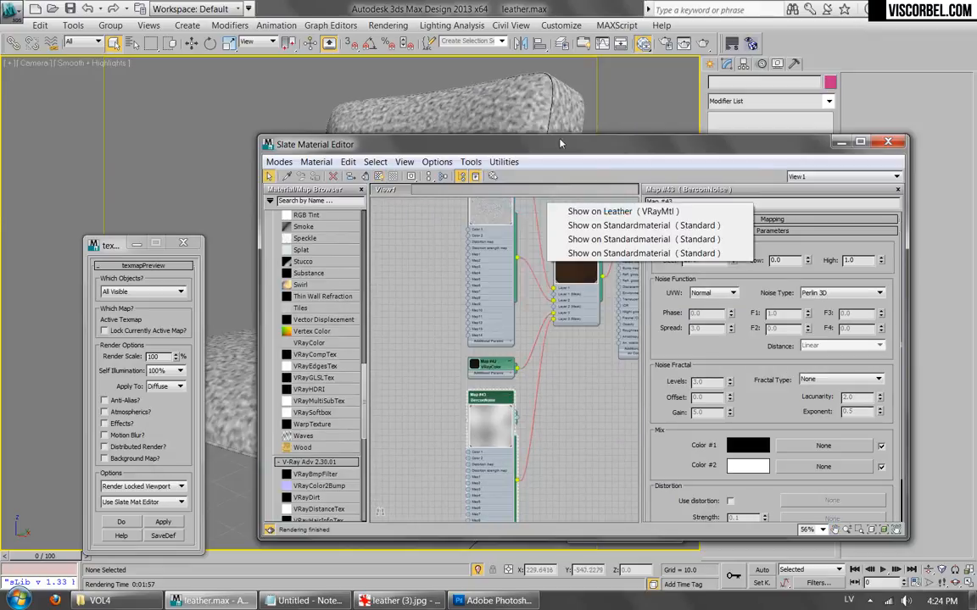
left_click(628, 212)
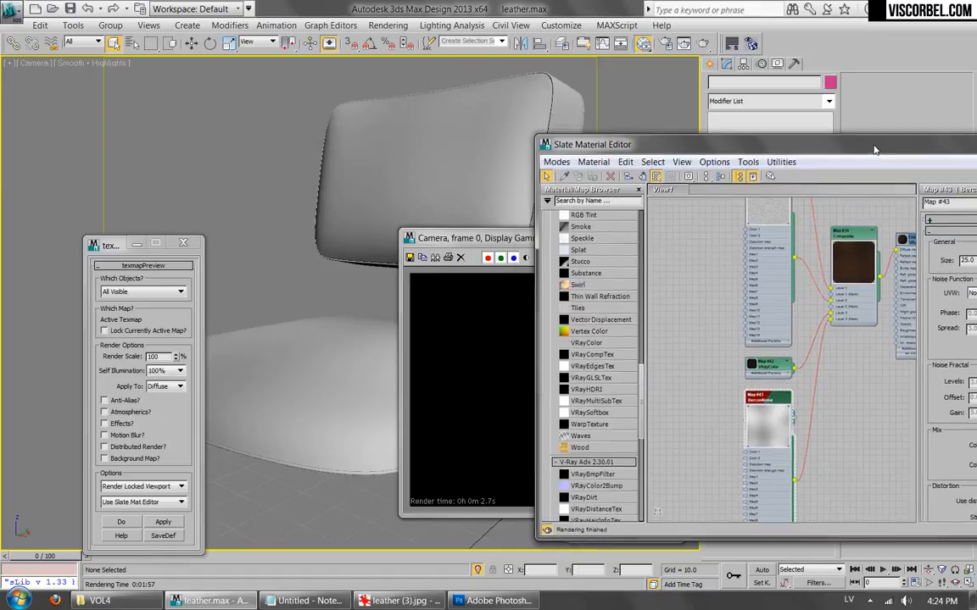
left_click_drag(867, 155, 617, 128)
Set the mask's BerconNoise map to the Worley (Voronoi) noise type with size 2.0.
left_click(849, 274)
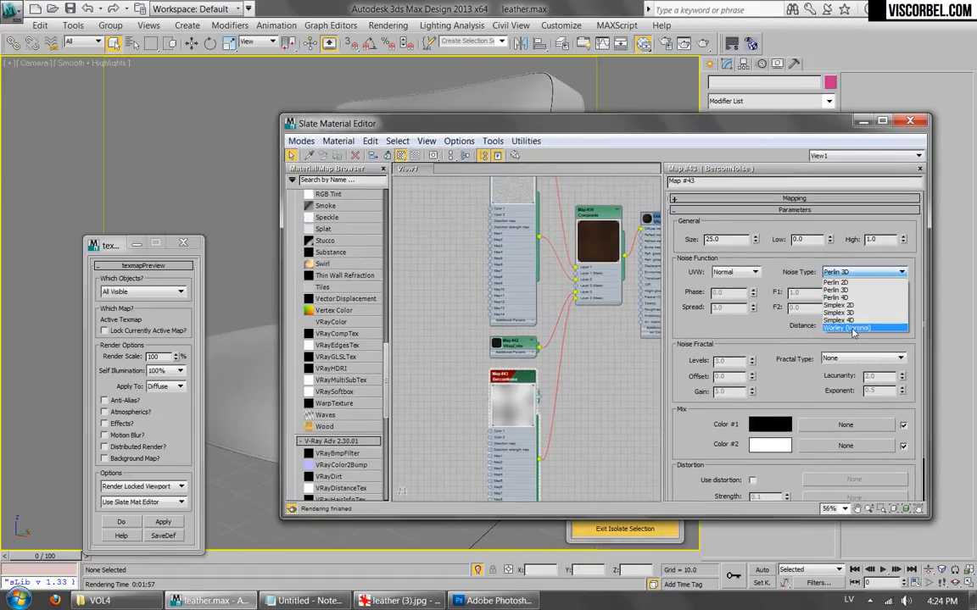
left_click(856, 324)
double_click(733, 240)
mouse_move(508, 128)
left_mouse_down()
mouse_move(806, 258)
mouse_move(496, 164)
mouse_move(597, 155)
mouse_move(519, 122)
left_mouse_up()
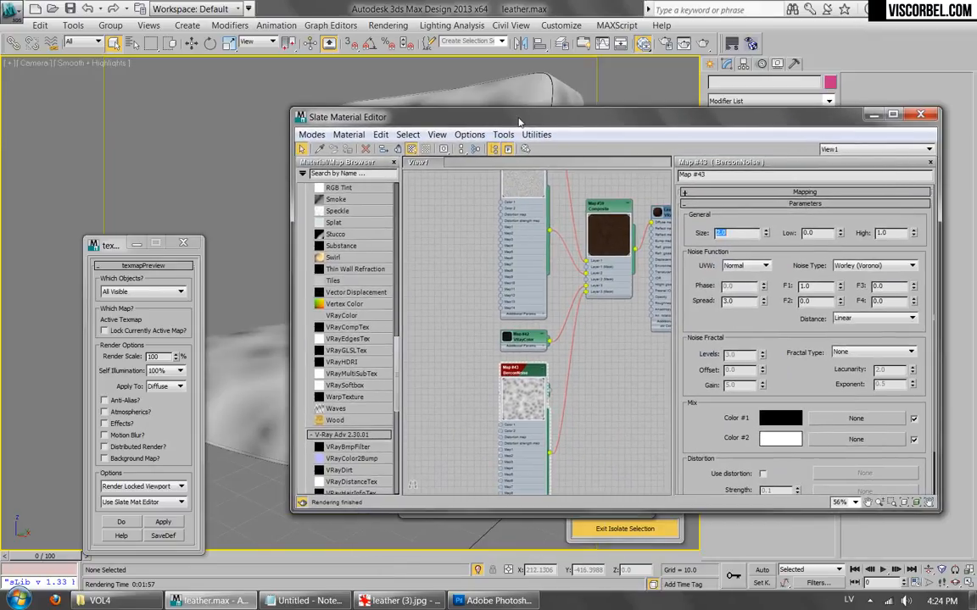
Compare fractal types for the mask's BerconNoise map and set it to fBm.
left_click(873, 352)
left_click(855, 371)
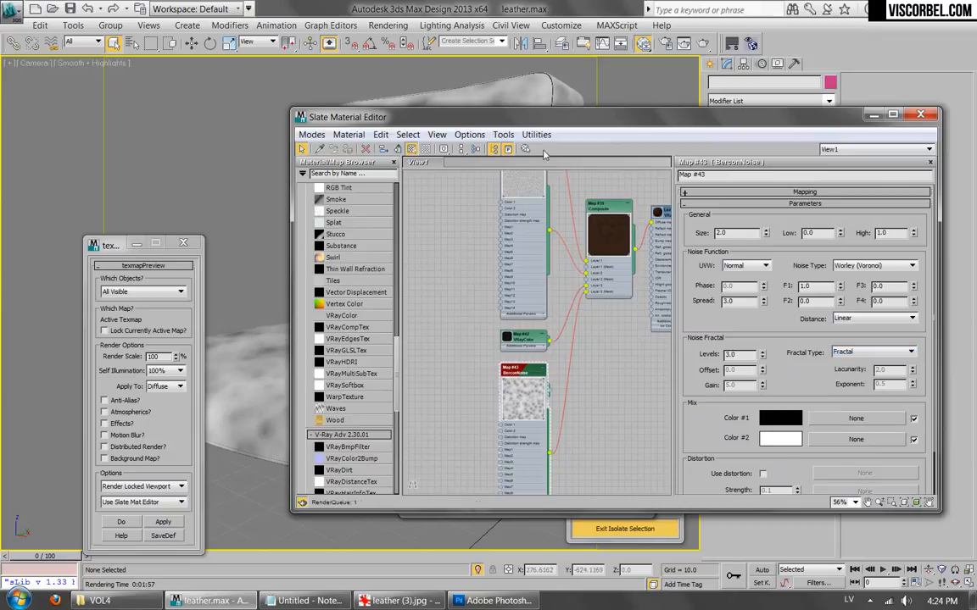
scroll(539, 400, "up", 6)
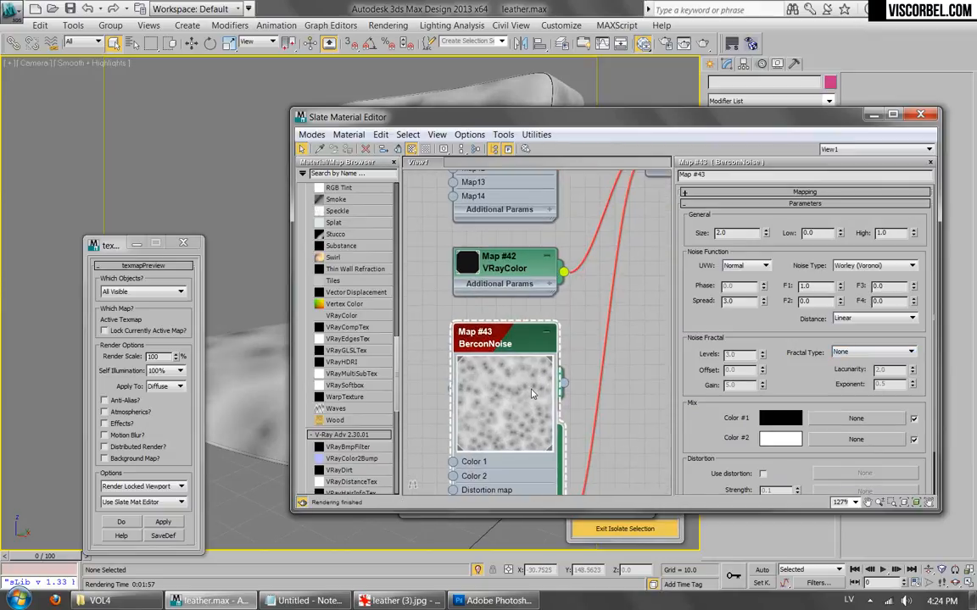
left_click(848, 353)
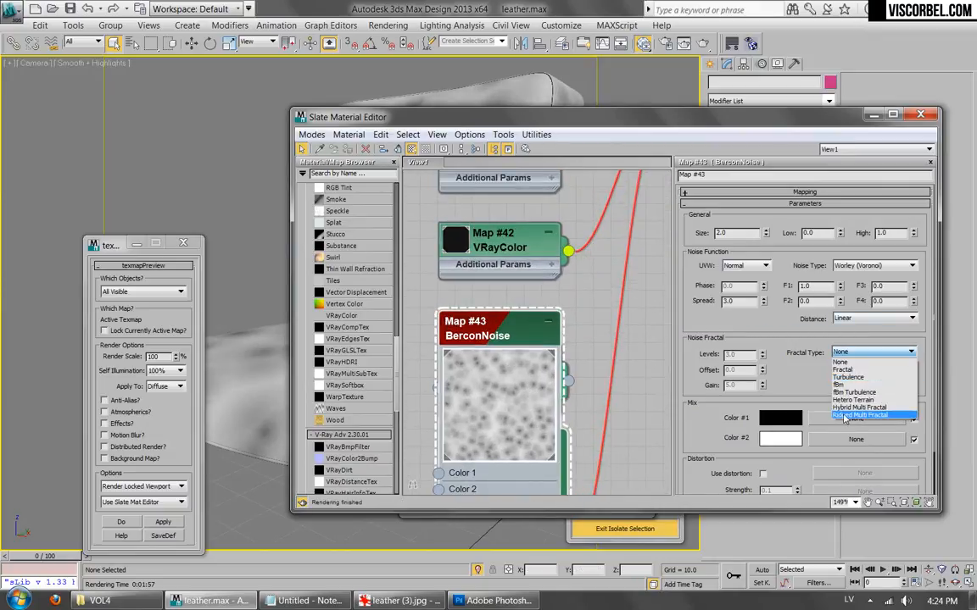
left_click(851, 408)
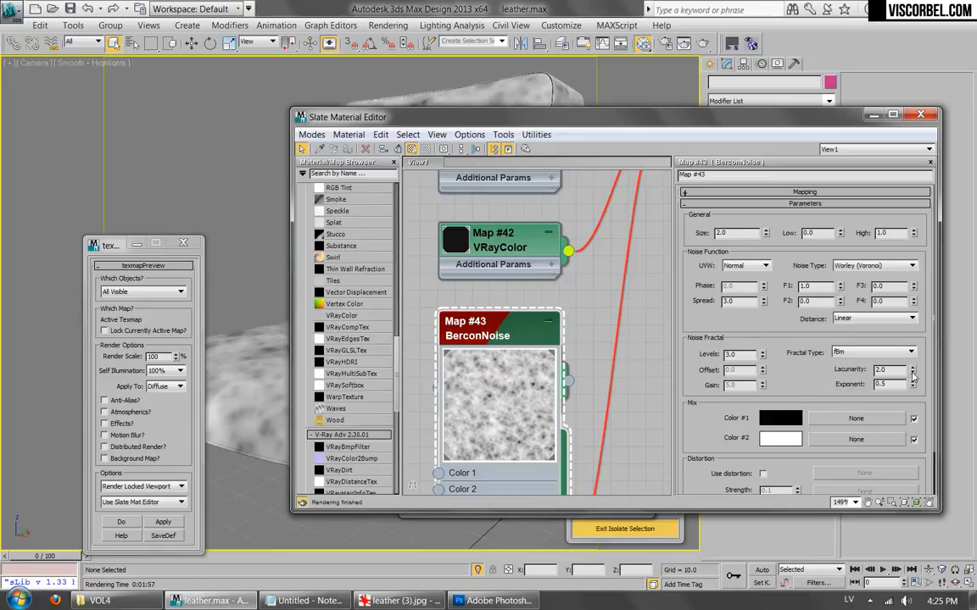
Set the mask noise's lacunarity to 2.18, F2 to 0.11 and F4 to 0.07.
left_click_drag(913, 370, 913, 368)
left_click_drag(839, 300, 845, 295)
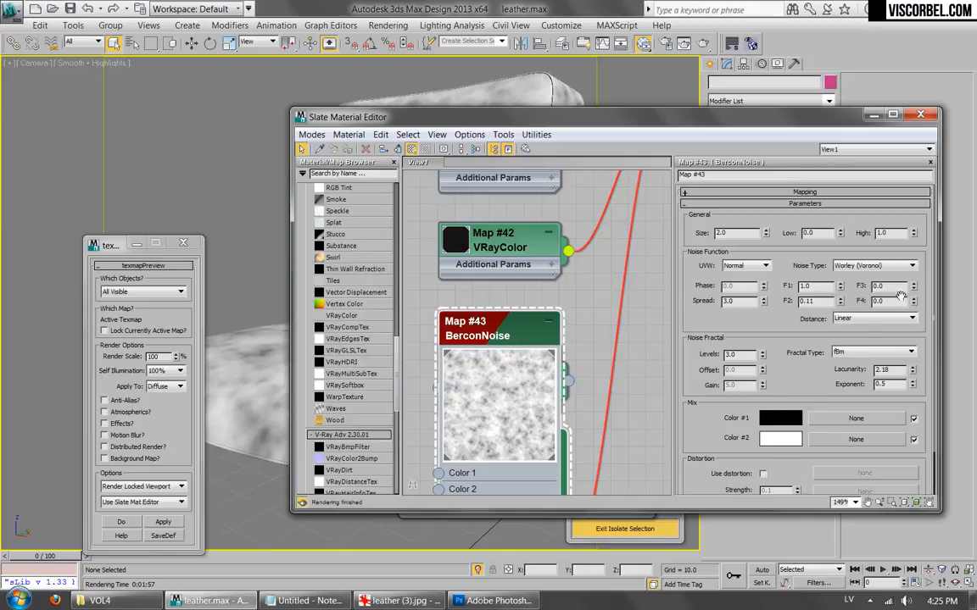
left_click(913, 305)
left_click_drag(915, 315, 912, 280)
Invert the output of the mask's BerconNoise map and collapse its output settings.
left_click_drag(712, 428, 746, 198)
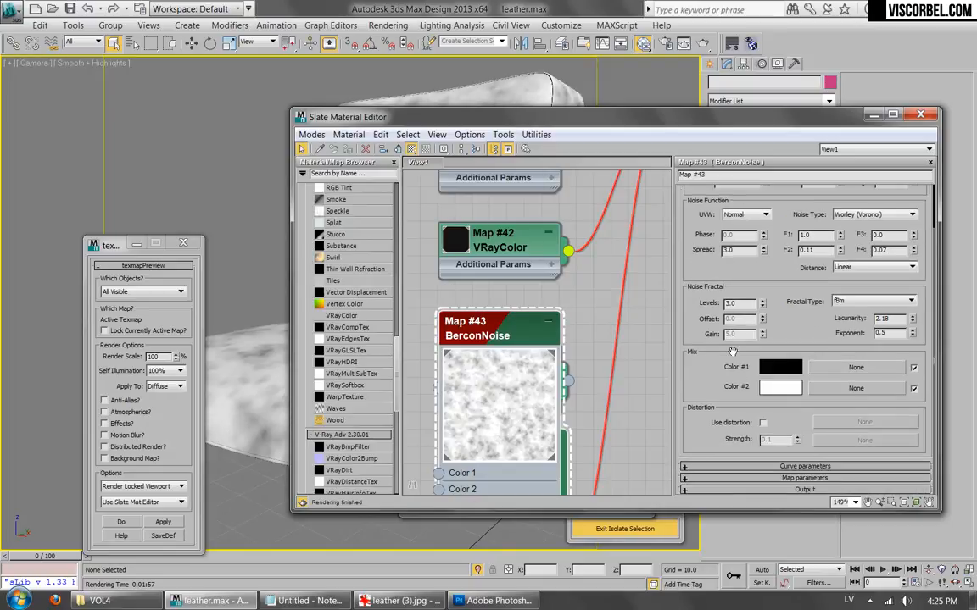
left_click(758, 489)
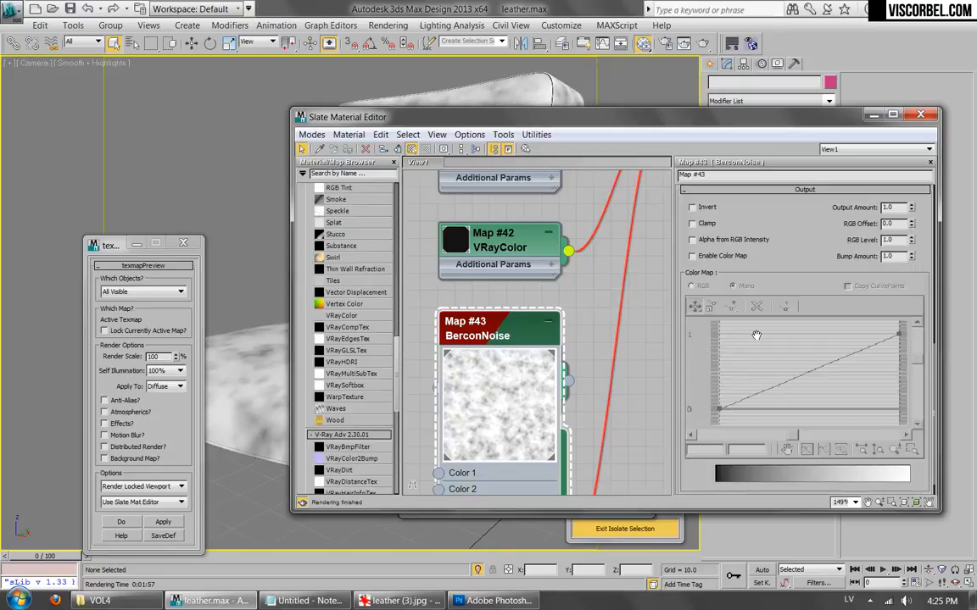
left_click(691, 207)
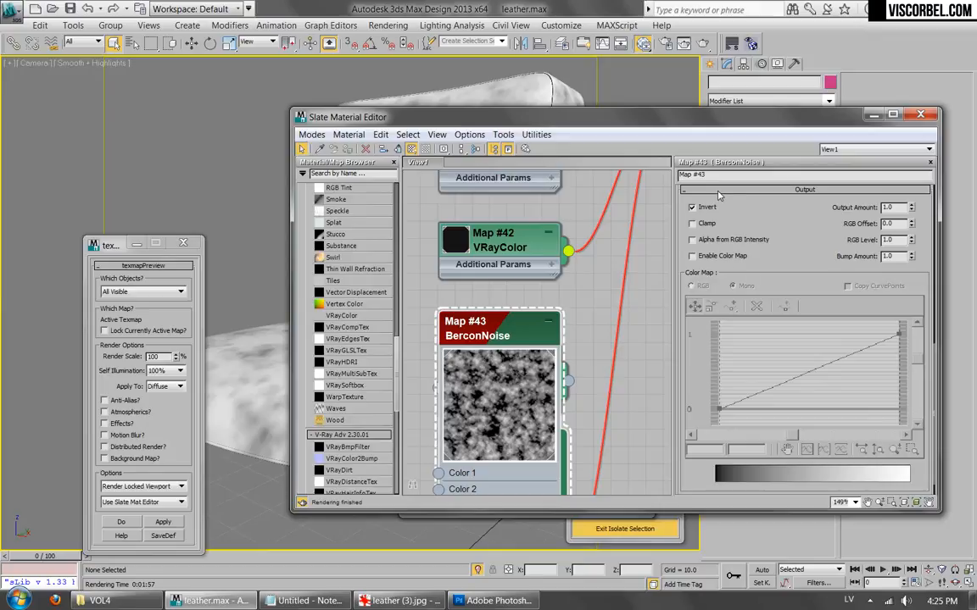
left_click(717, 189)
left_click_drag(723, 278, 726, 351)
Set Layer 3 of the Composite map to Multiply blending with opacity 35.
middle_click_drag(585, 301, 519, 458)
middle_click_drag(594, 278, 512, 414)
double_click(569, 234)
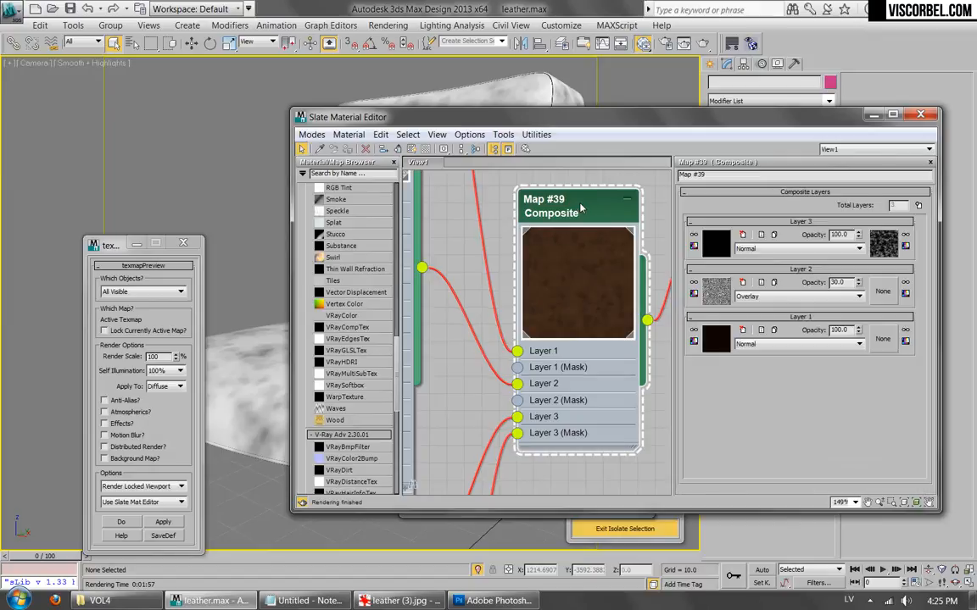
left_click(805, 248)
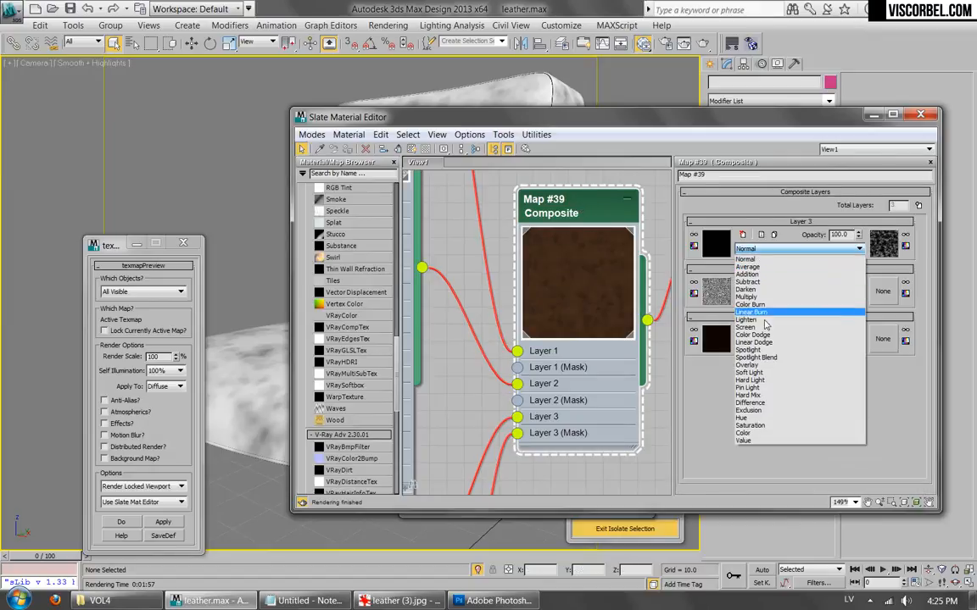
left_click(750, 297)
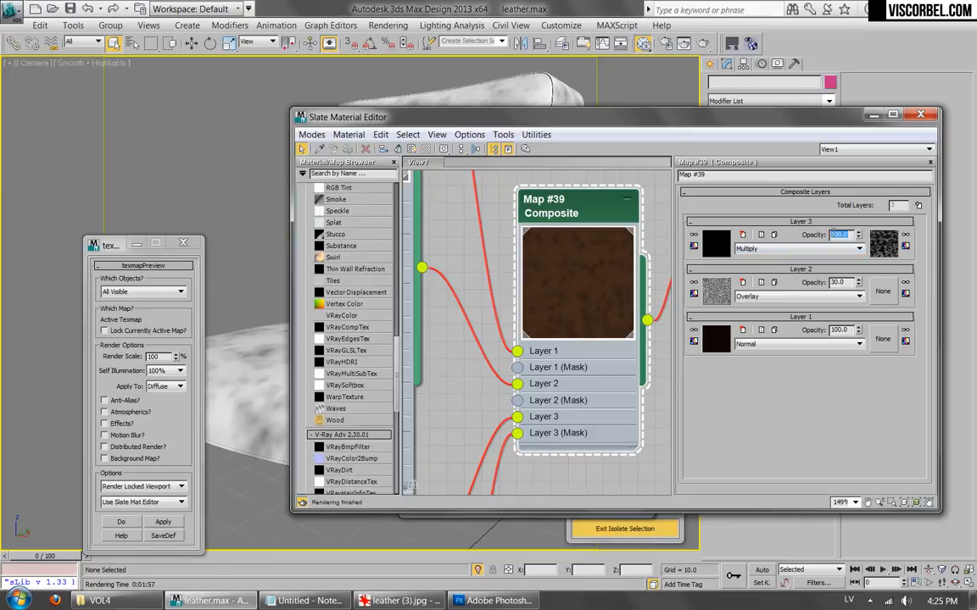
key("Return")
type("35")
key("Return")
Render the camera view, inspect the leather on the seat and backrest up close, and close the frame buffer.
key("shift+q")
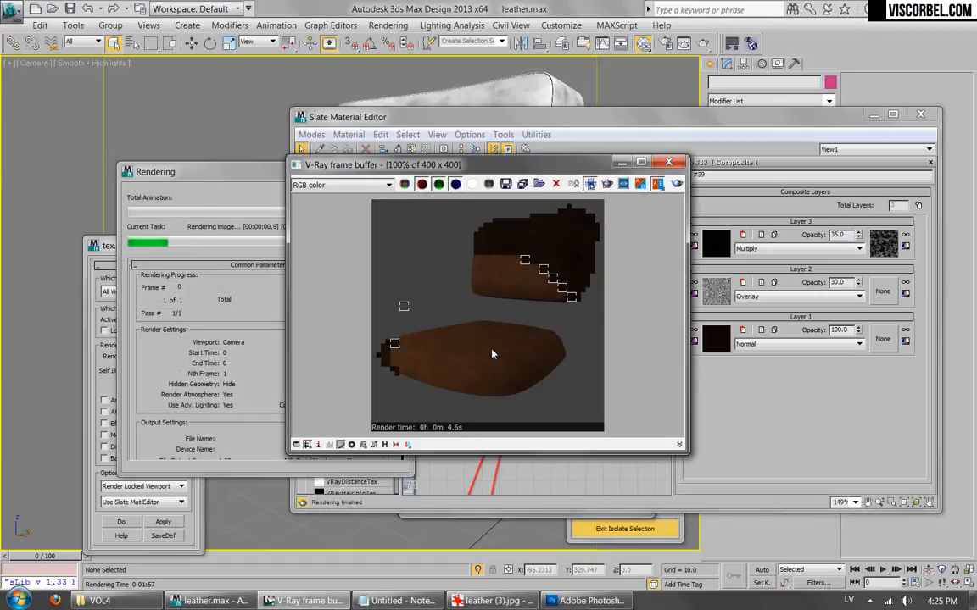
scroll(492, 354, "up", 1)
middle_click_drag(491, 355, 509, 313)
middle_click_drag(549, 251, 512, 337)
scroll(512, 337, "down", 1)
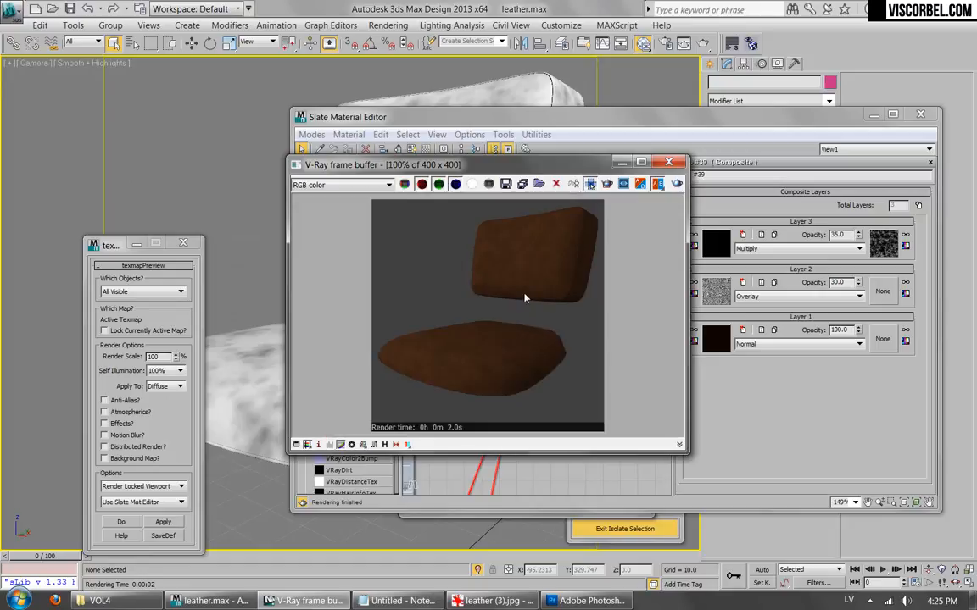
left_click(670, 162)
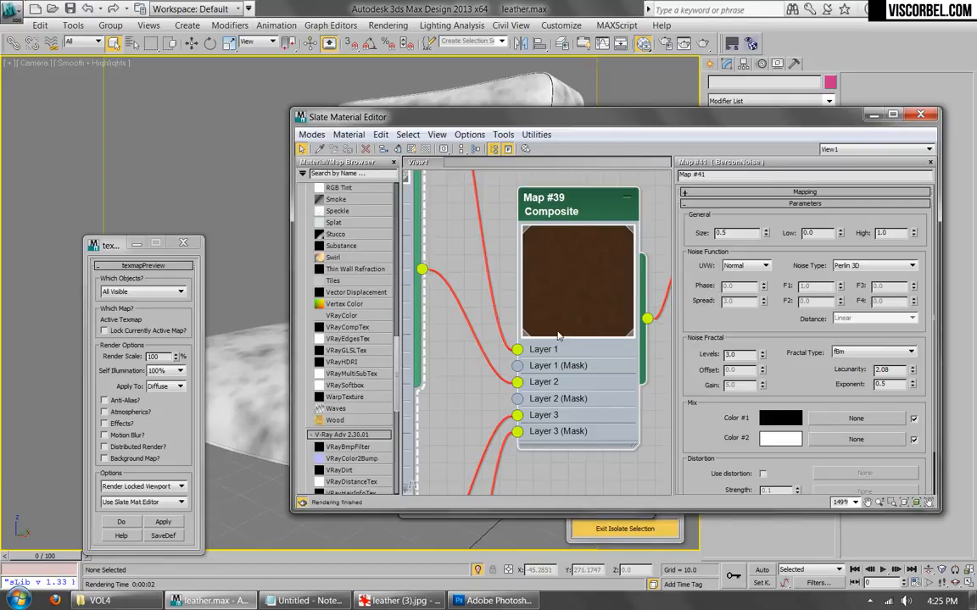
Set the size of Layer 2's BerconNoise map to 0.2 and render the camera view to check the finer grain.
middle_click_drag(529, 278, 540, 403)
left_click_drag(737, 234, 670, 214)
type("0.2")
key("Return")
left_click(667, 44)
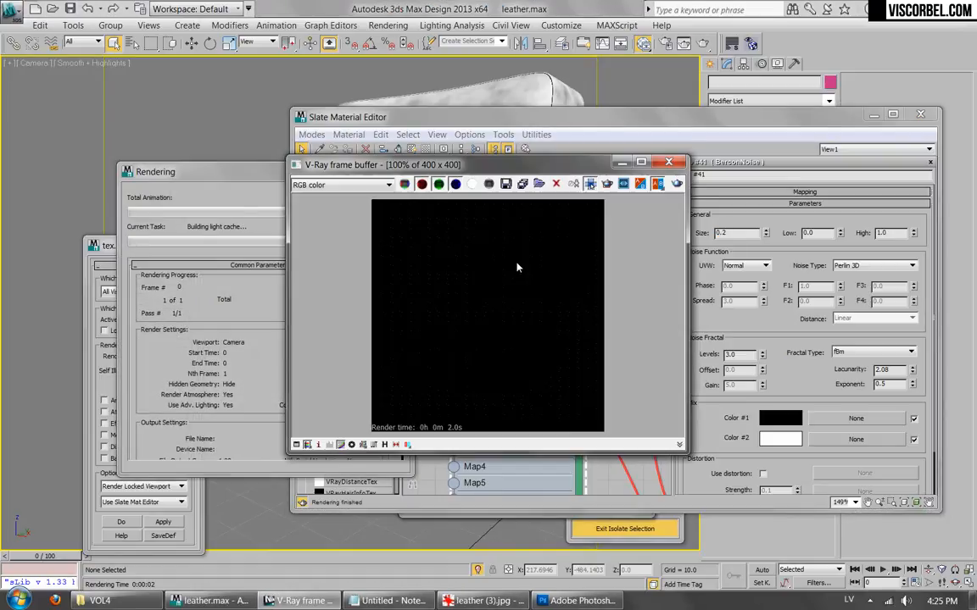
scroll(468, 371, "up", 1)
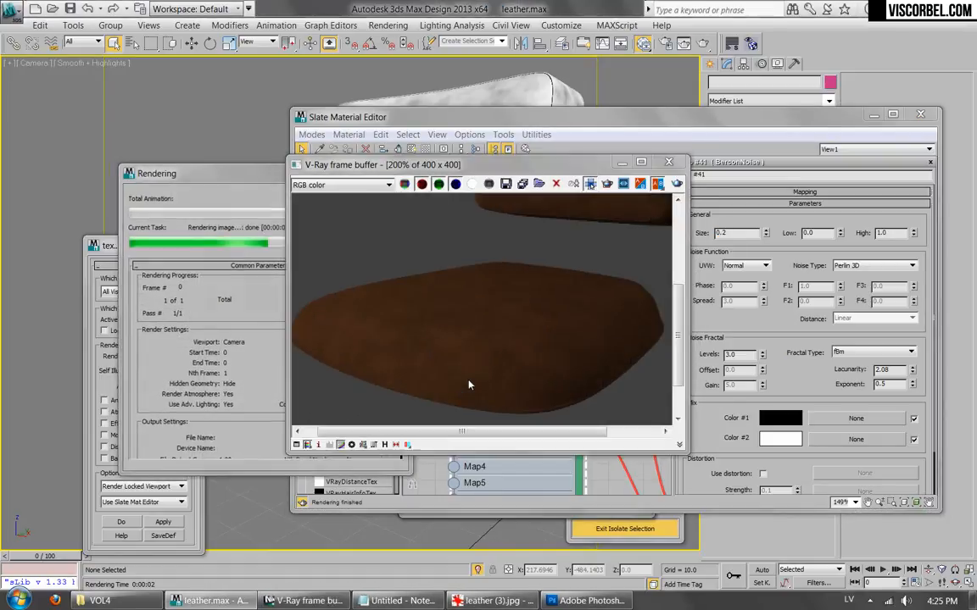
scroll(512, 346, "down", 1)
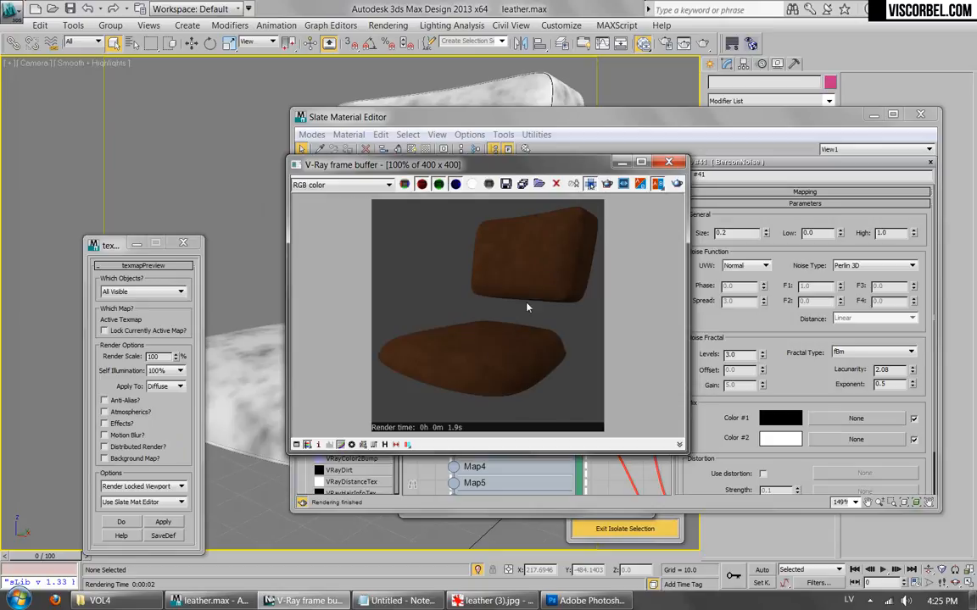
left_click(681, 163)
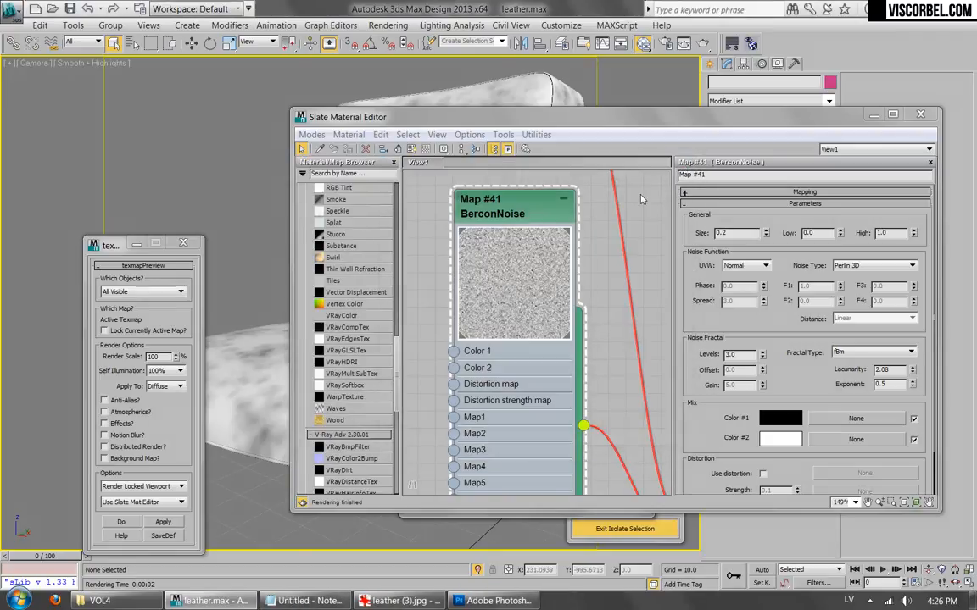
scroll(559, 322, "down", 5)
middle_click_drag(560, 322, 513, 460)
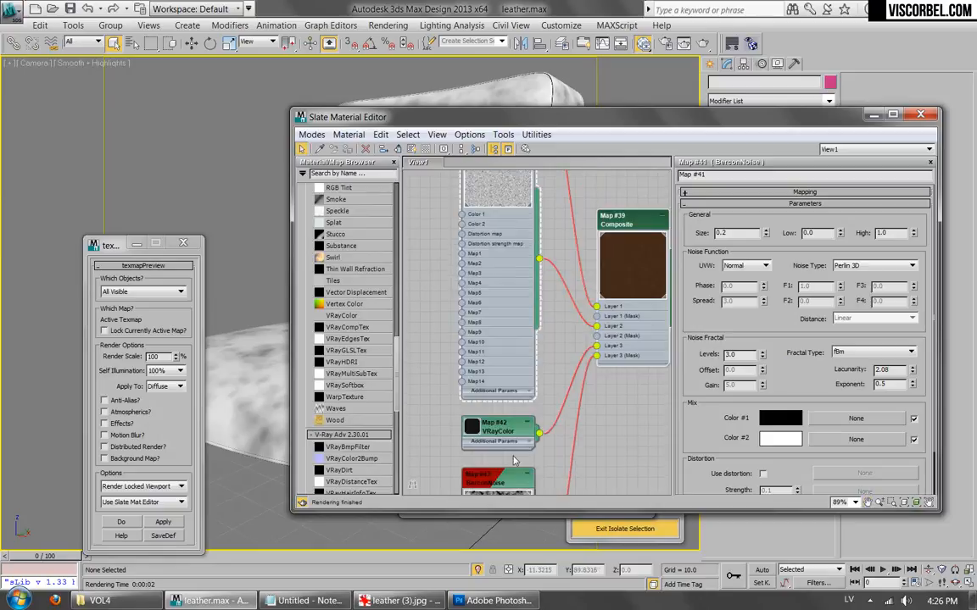
Set the base Noise map's size to 5 and its Color 2 value to 11, and check the result in a camera render.
double_click(621, 240)
left_click(708, 391)
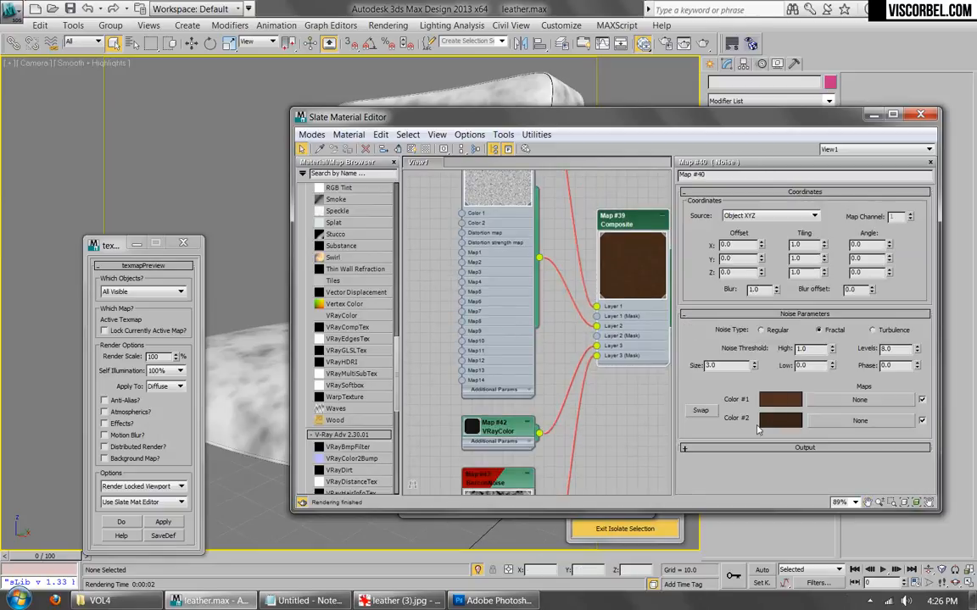
left_click_drag(732, 368, 612, 364)
type("5")
key("Return")
left_click(779, 422)
left_click(559, 147)
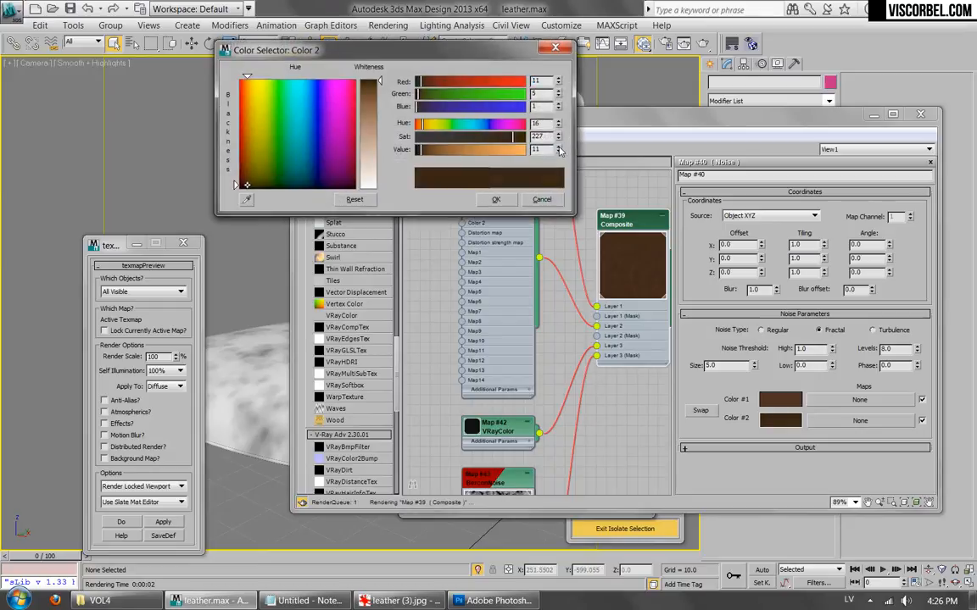
left_click(496, 200)
left_click(702, 44)
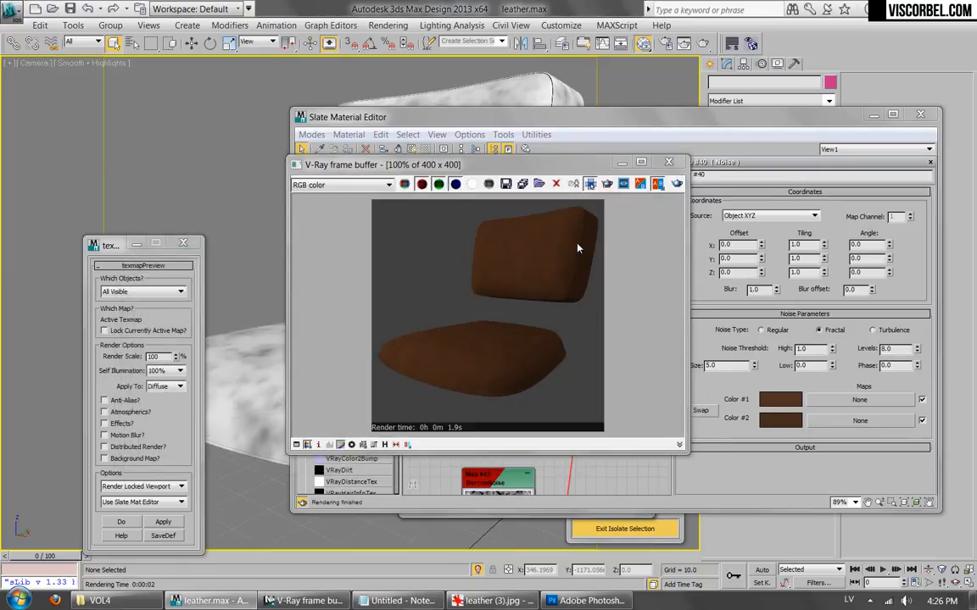
left_click(680, 161)
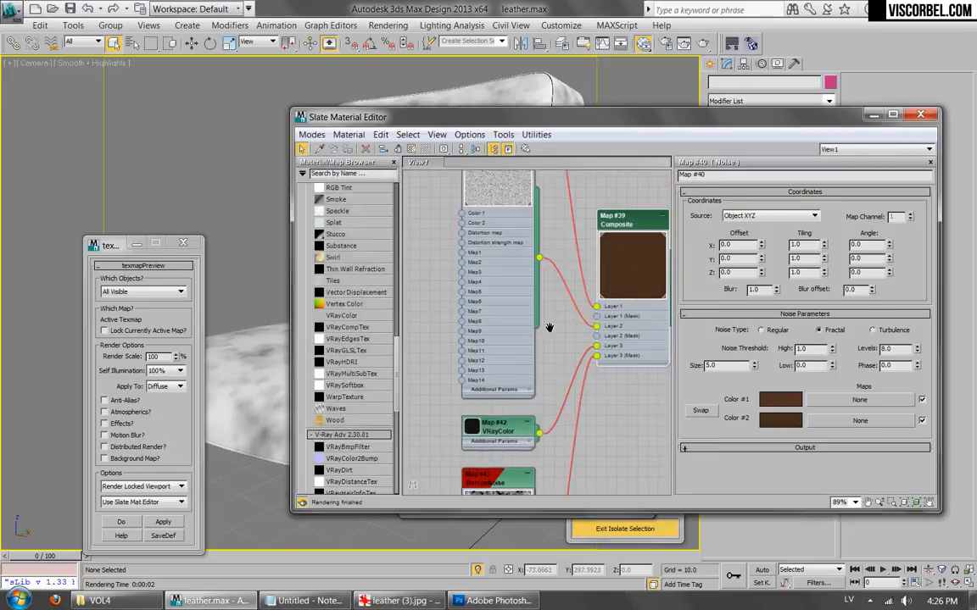
Add a fourth layer to the Composite map and assign a VRayColor map to it.
double_click(490, 285)
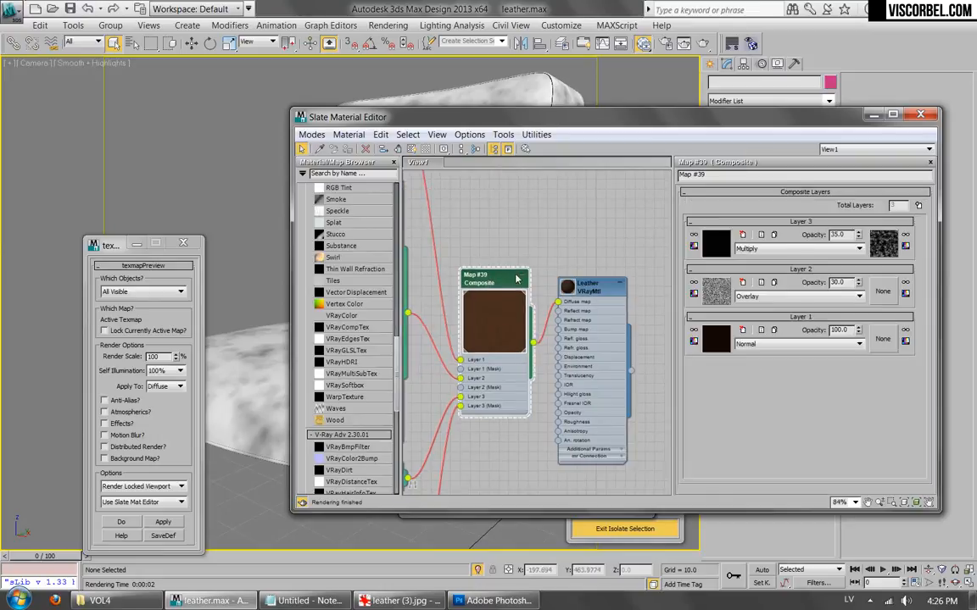
left_click(918, 206)
left_click(716, 243)
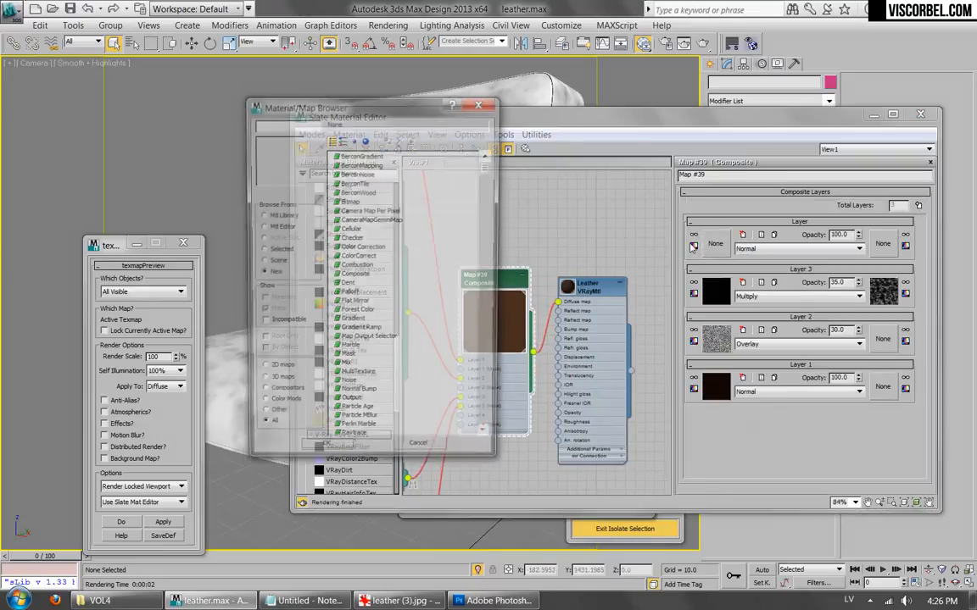
scroll(344, 404, "down", 7)
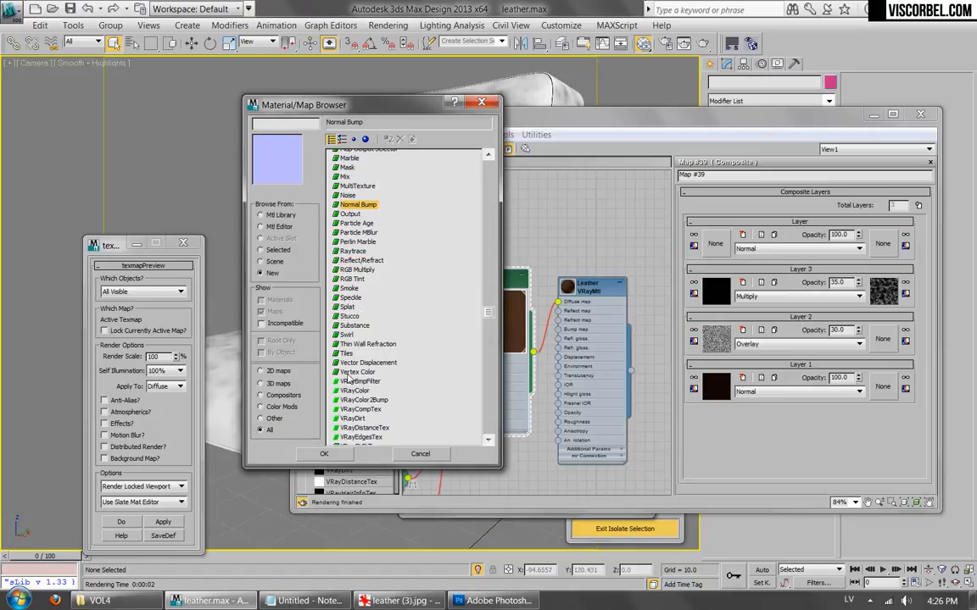
double_click(356, 391)
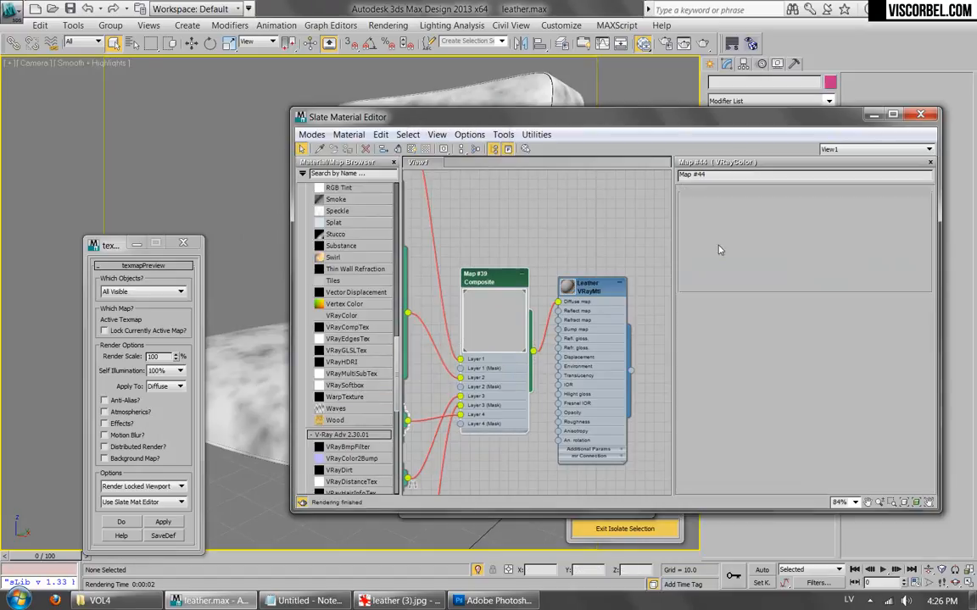
Set the new VRayColor map to a near-black grey with red, green and blue at 0.0039.
left_click(882, 279)
left_click_drag(451, 152, 413, 153)
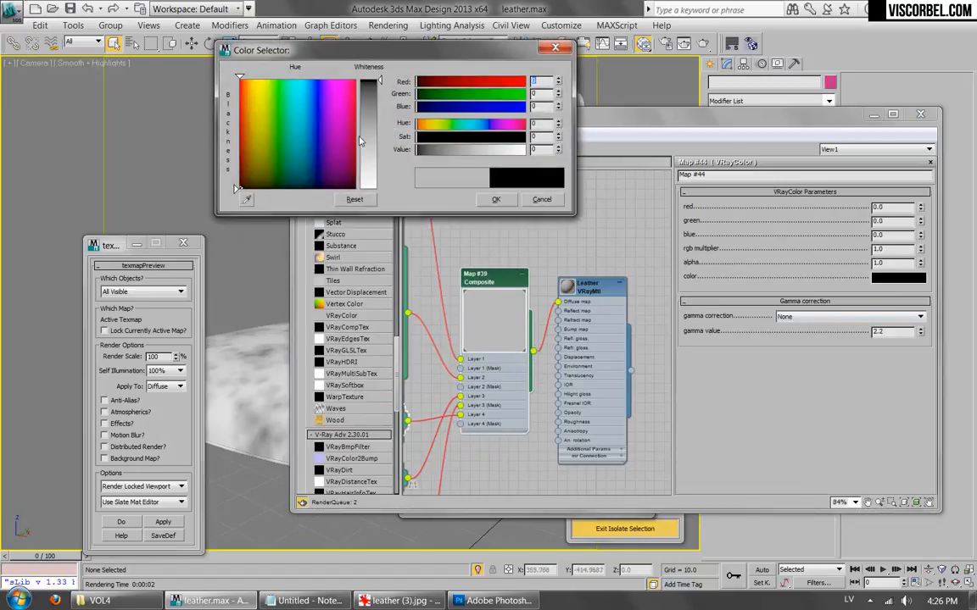
left_click(558, 148)
left_click(495, 200)
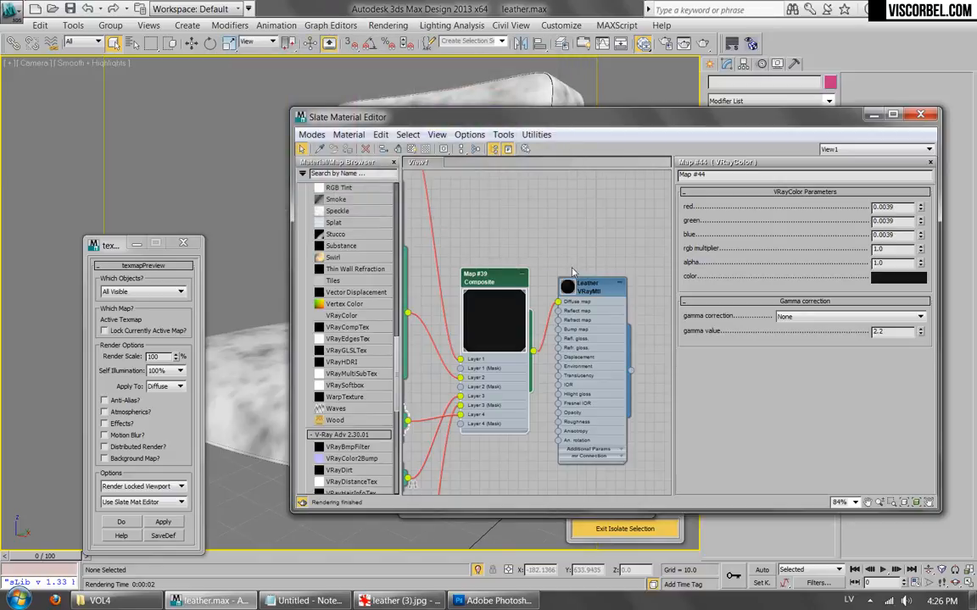
Assign a VRayDirt map as the mask of Layer 4 in the Composite map.
double_click(589, 288)
double_click(498, 281)
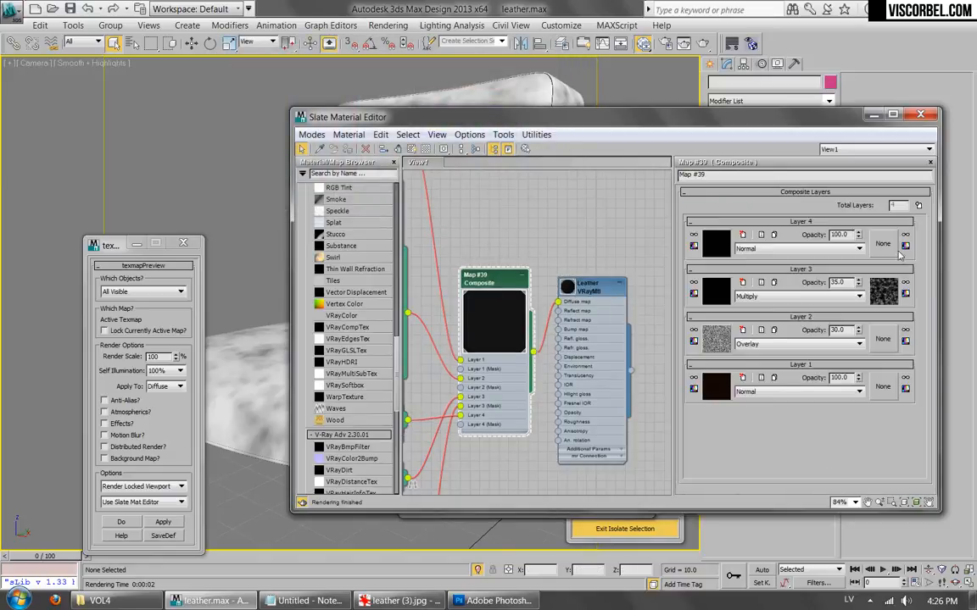
left_click(885, 245)
left_click(346, 378)
scroll(346, 381, "down", 7)
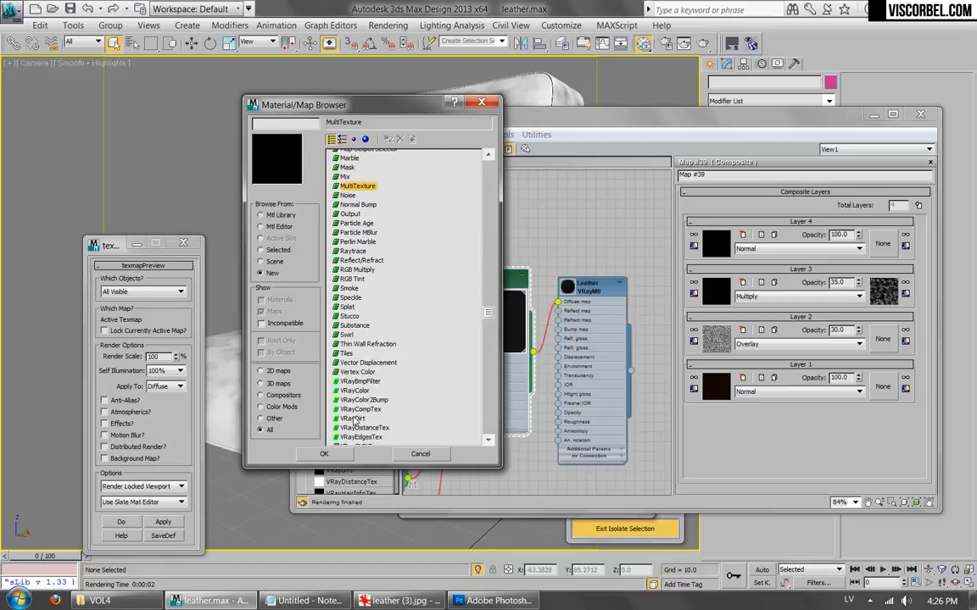
double_click(353, 419)
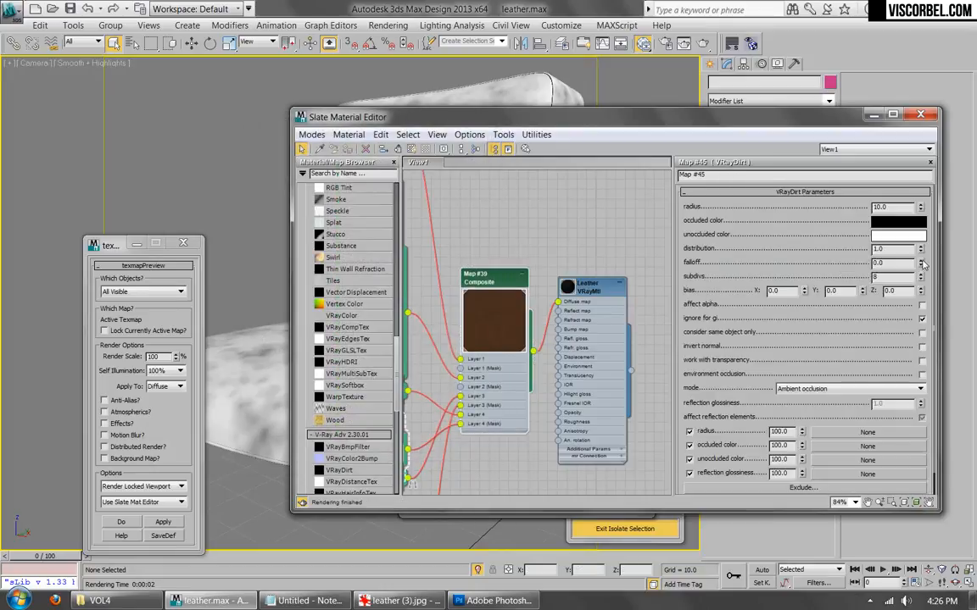
Swap the VRayDirt map's occluded and unoccluded colors, set its radius to 5 and render a texture preview.
left_click_drag(909, 244, 899, 221)
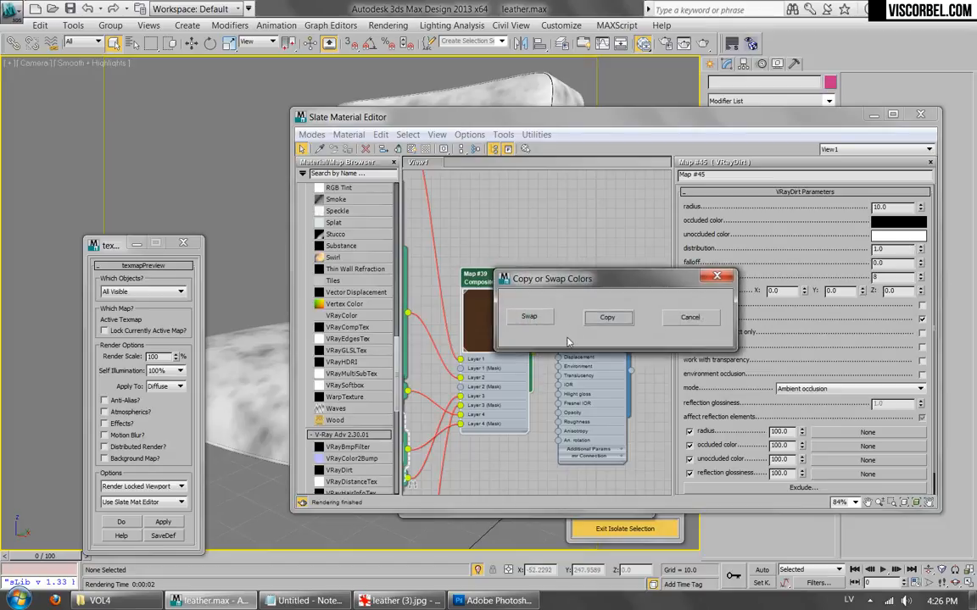
left_click(530, 322)
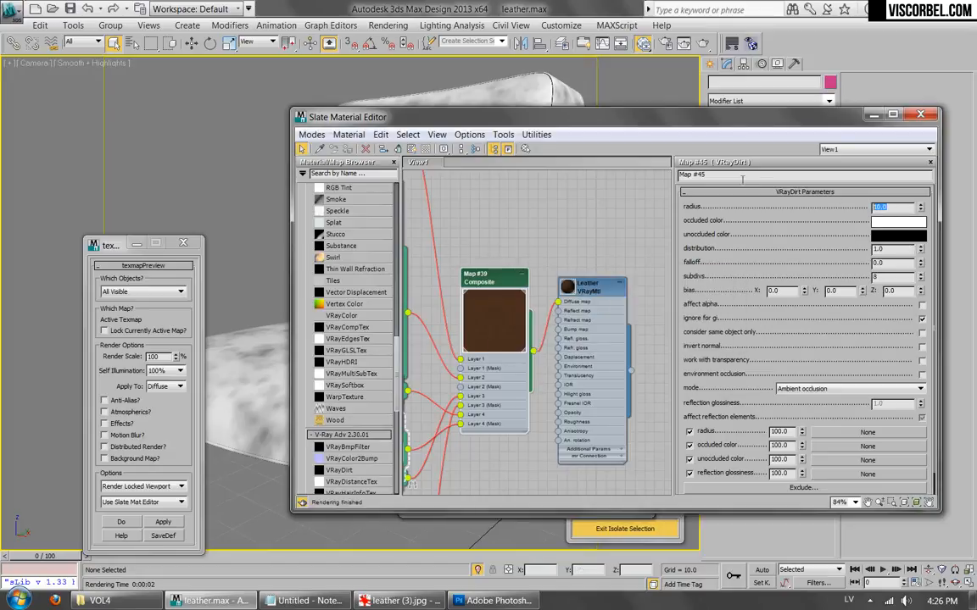
left_click(149, 521)
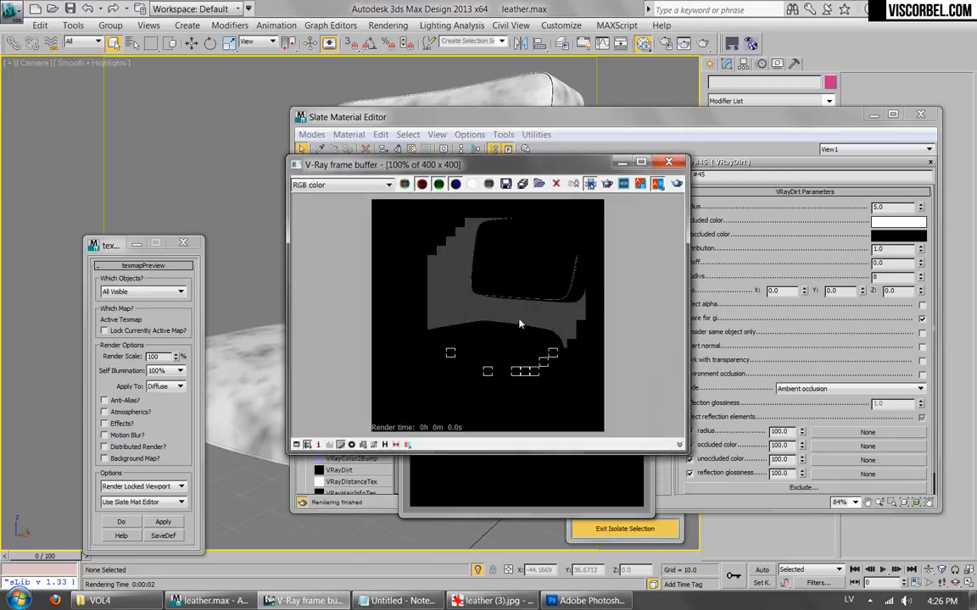
Increase the VRayDirt radius to 15, render the texture preview again and close the preview render window.
left_click(901, 208)
type("15")
key("Return")
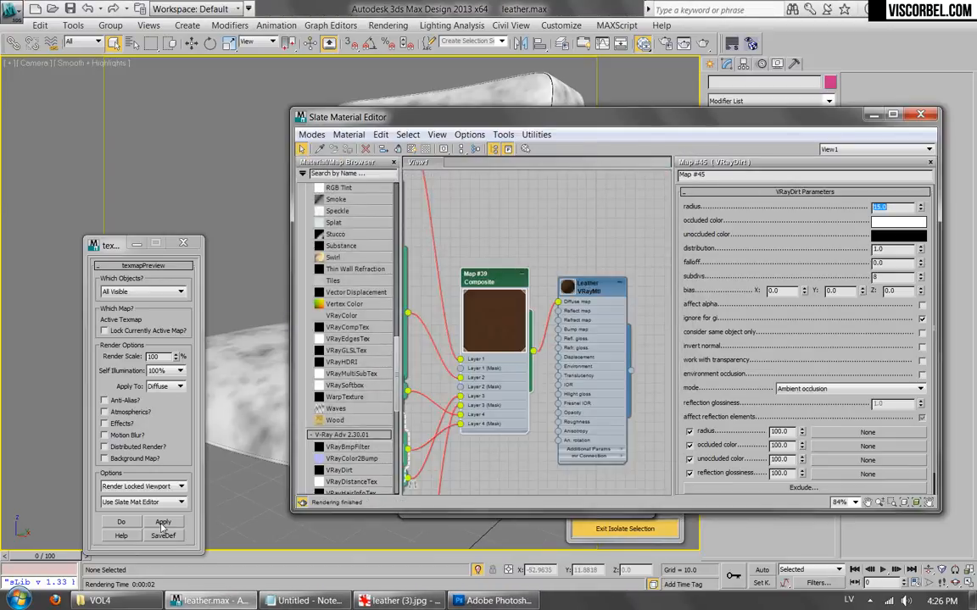
left_click(163, 523)
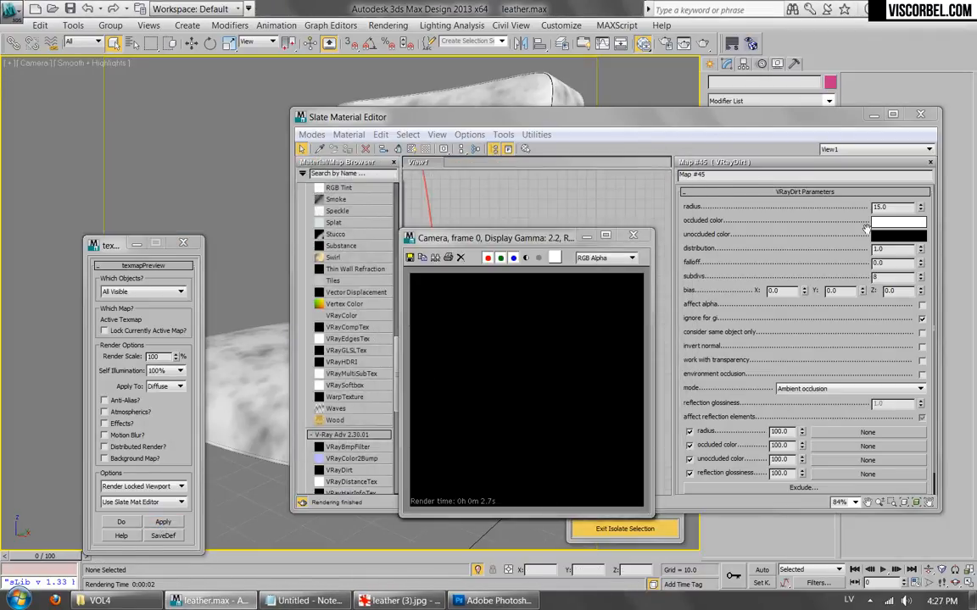
left_click(635, 237)
Render the camera view, inspect the darkening along the seat's edges up close, and close the frame buffer.
middle_click_drag(500, 352, 535, 375)
scroll(535, 375, "down", 1)
left_click(700, 43)
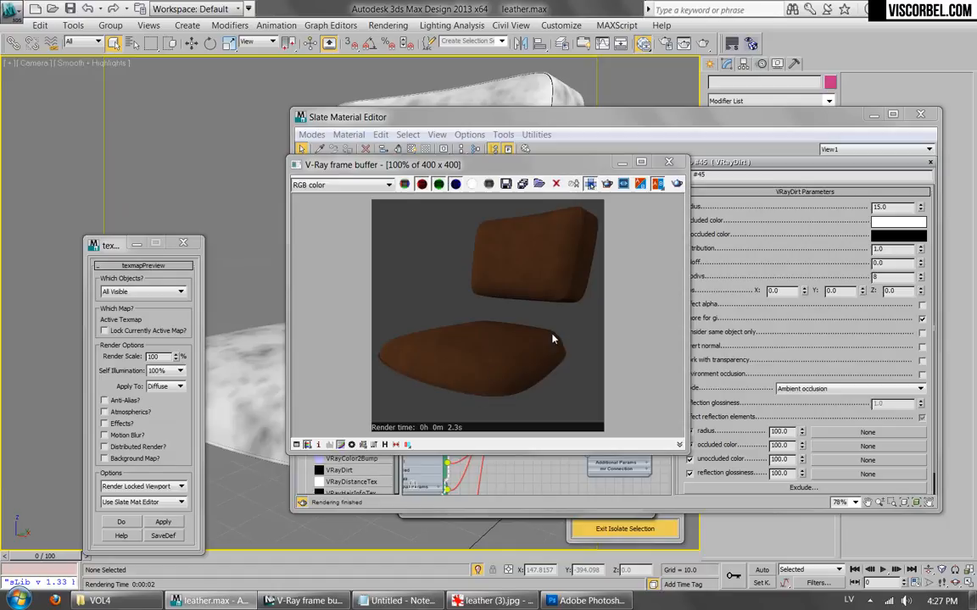
scroll(440, 333, "up", 5)
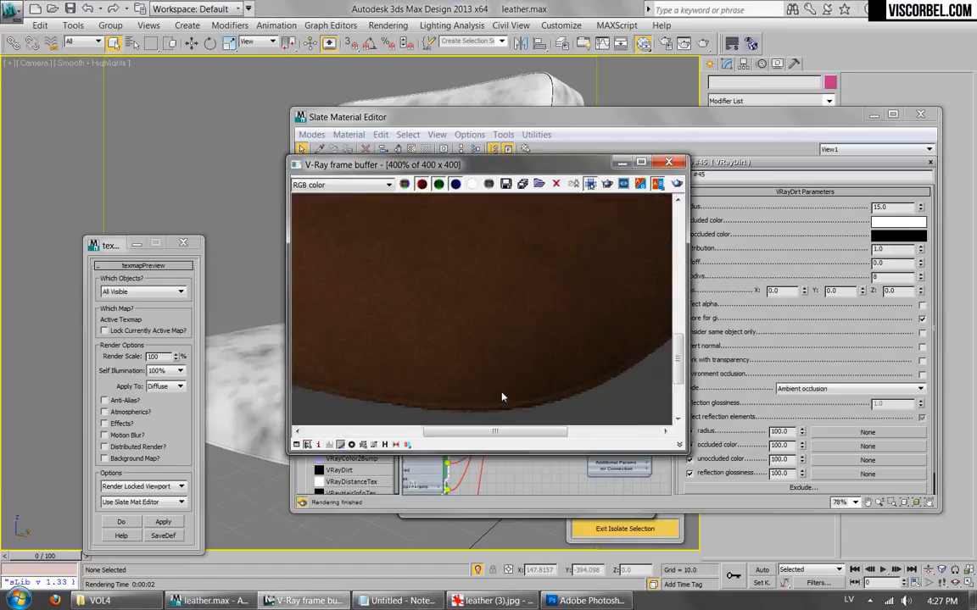
scroll(502, 397, "down", 5)
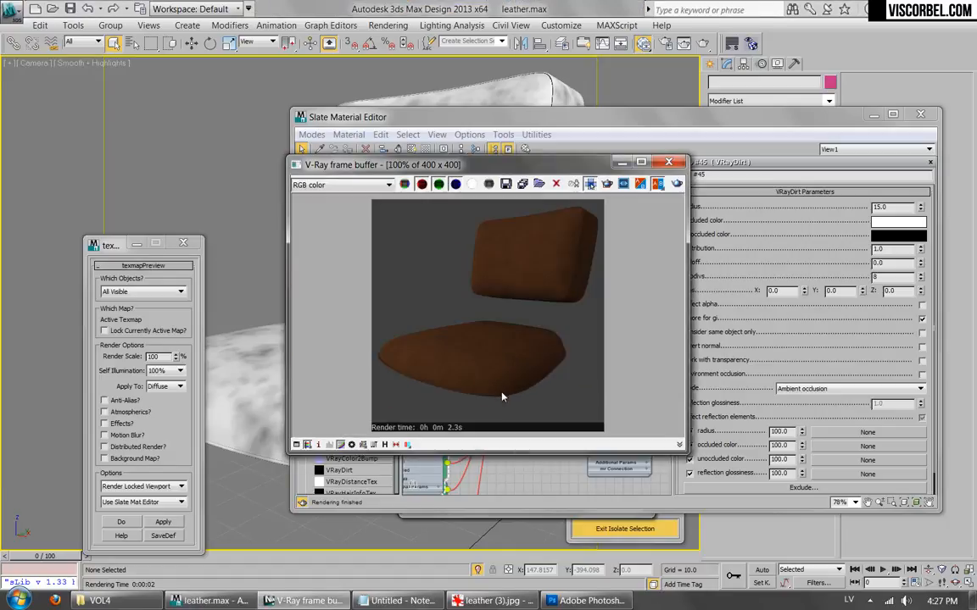
left_click(669, 162)
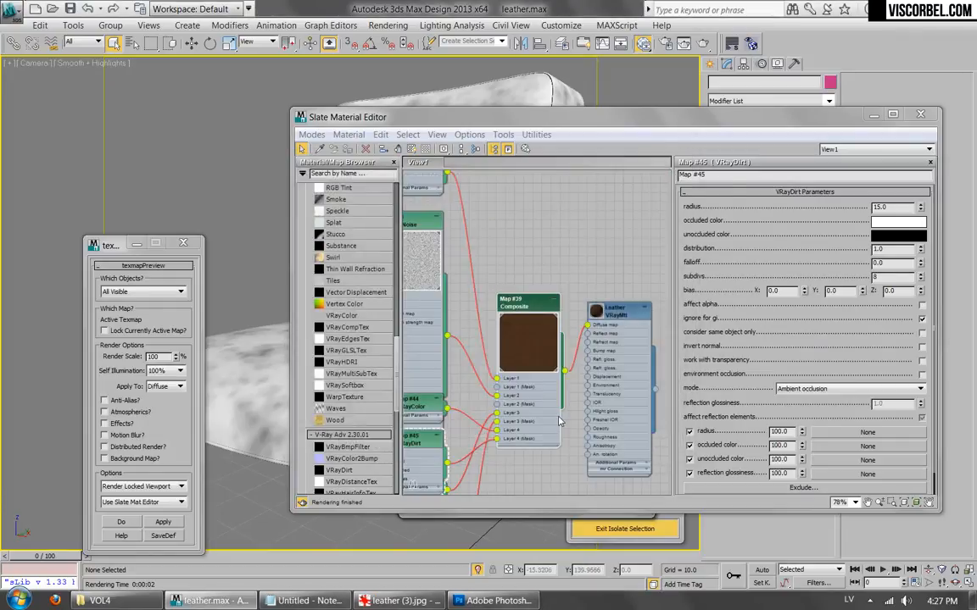
Connect the Composite map's output to the Reflect map slot of the Leather material.
scroll(576, 339, "up", 1)
left_click_drag(579, 302, 618, 313)
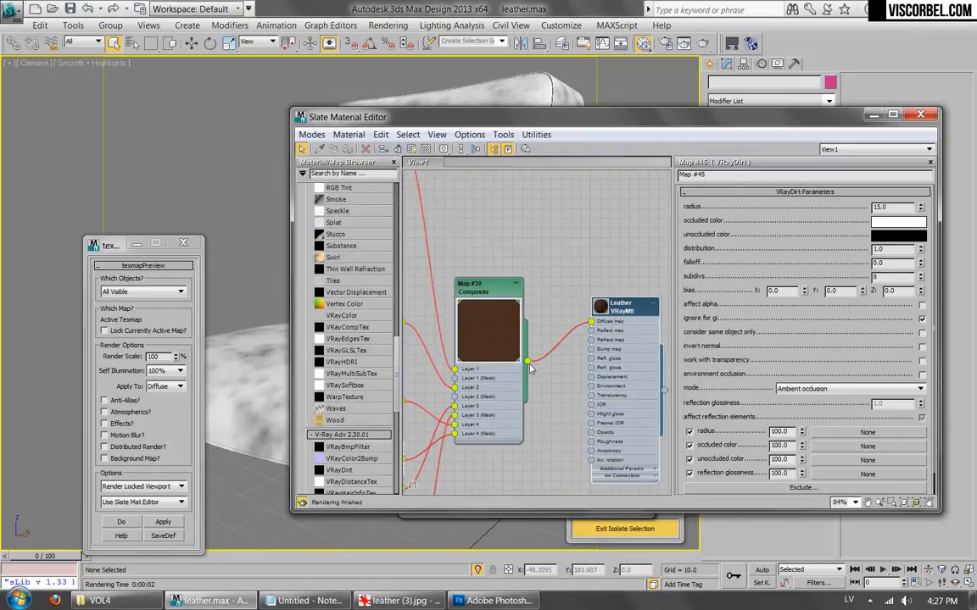
left_click_drag(561, 385, 591, 340)
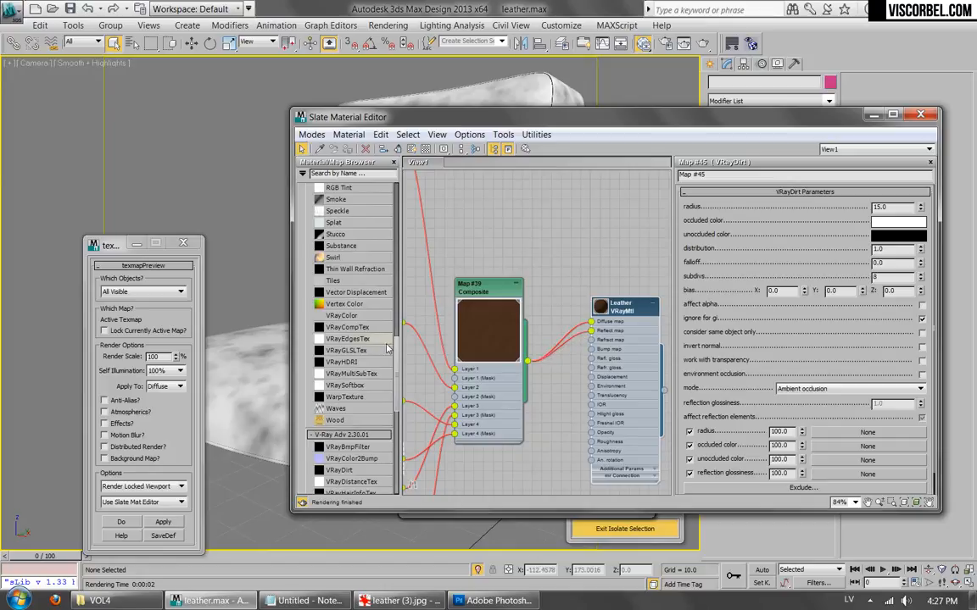
Insert a Color Correction map between the Composite map and the Reflect map slot, with saturation at -100.
left_click_drag(396, 356, 400, 261)
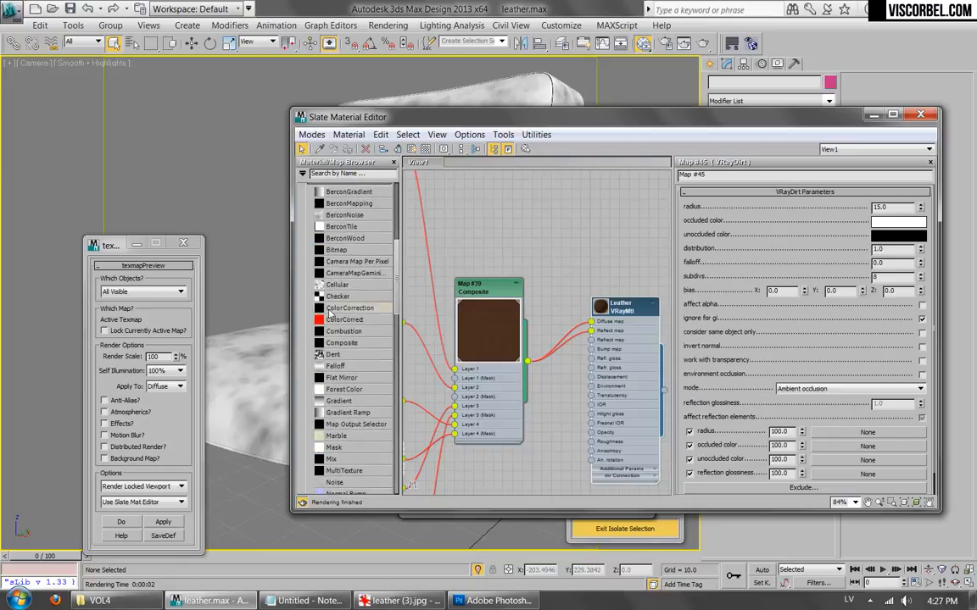
left_click_drag(530, 356, 572, 422)
double_click(572, 420)
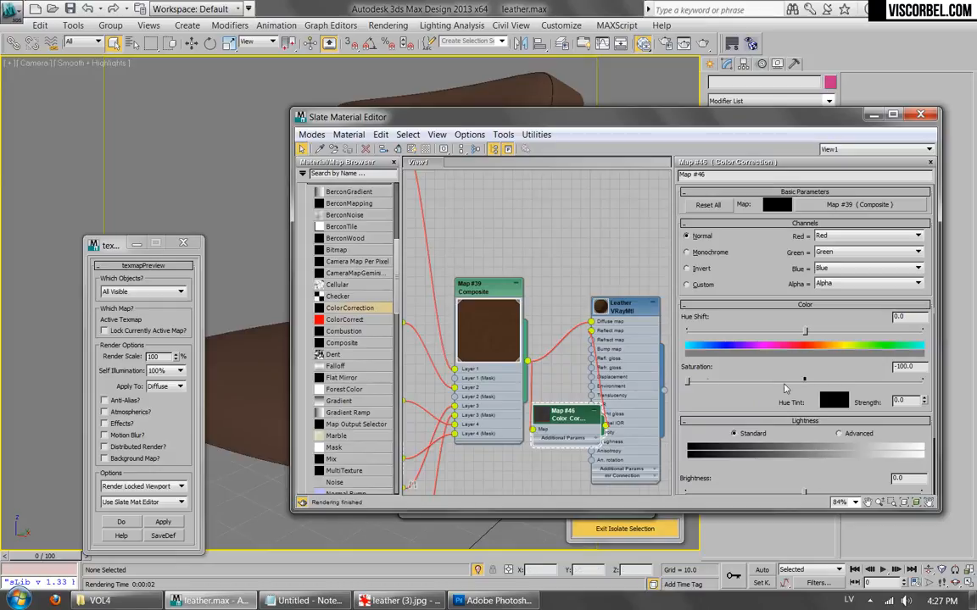
Move the Leather material node clear of the Color Correction map and render the camera view to check the reflections.
left_click_drag(624, 307, 663, 306)
scroll(596, 272, "up", 1)
middle_click_drag(596, 273, 496, 244)
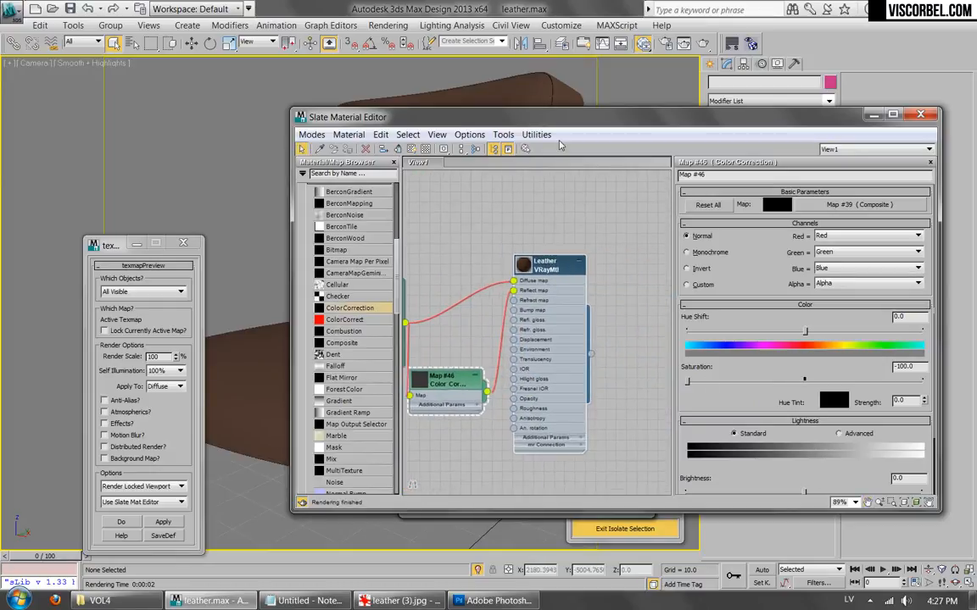
left_click(702, 41)
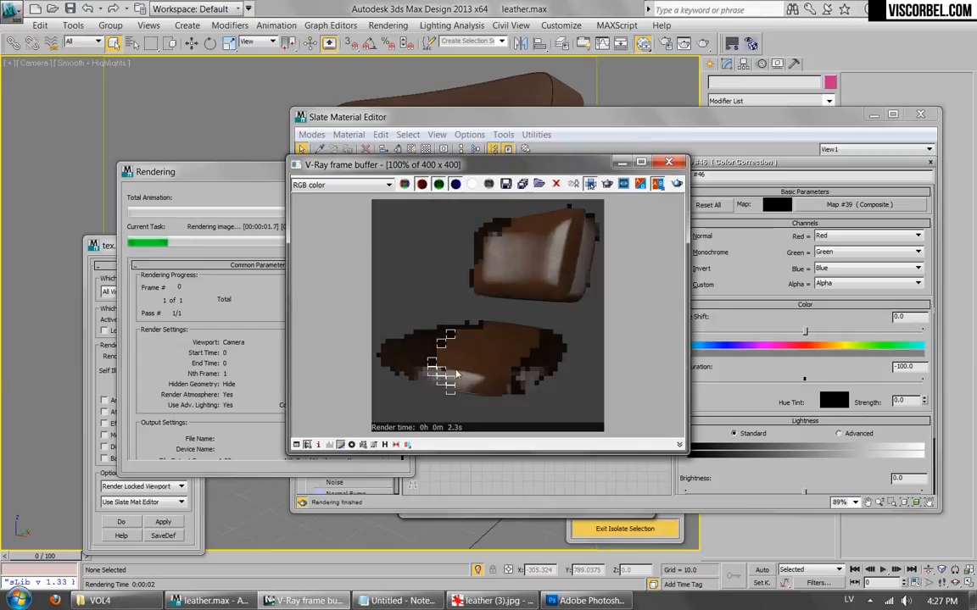
left_click(706, 406)
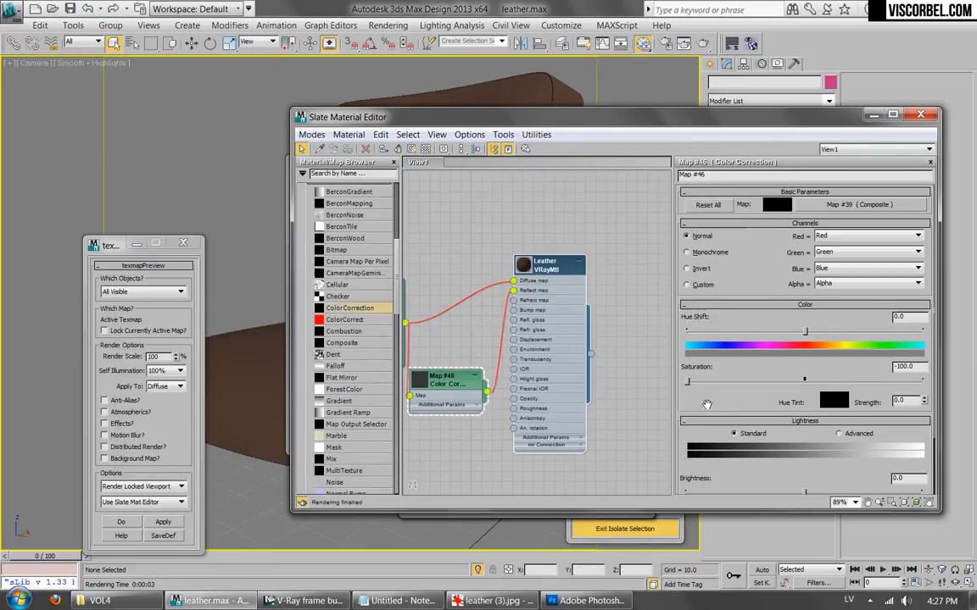
Raise the Color Correction map's brightness to about 19.5 and its contrast to about 27.9.
scroll(763, 449, "down", 4)
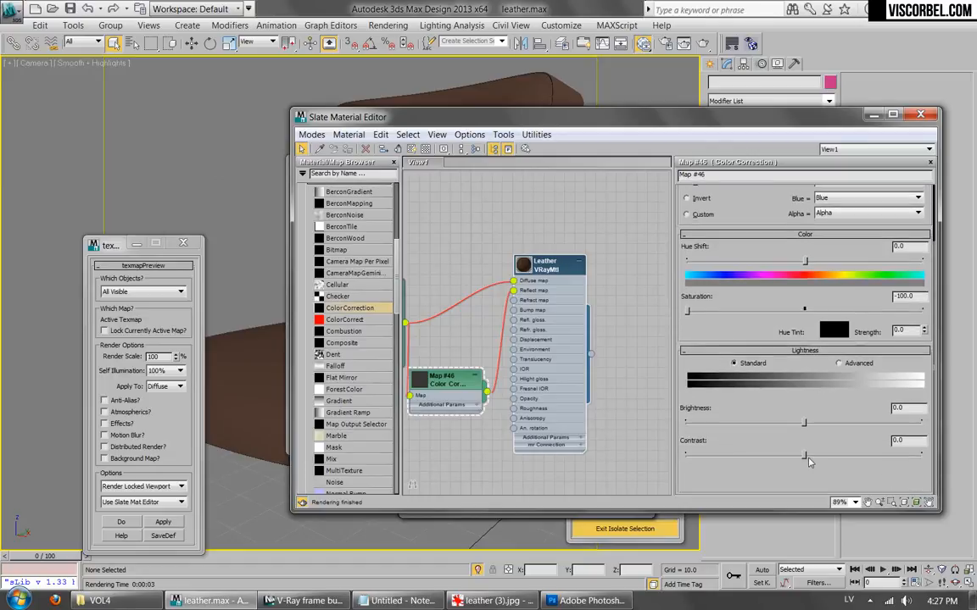
middle_click_drag(448, 342, 496, 302)
scroll(496, 301, "up", 3)
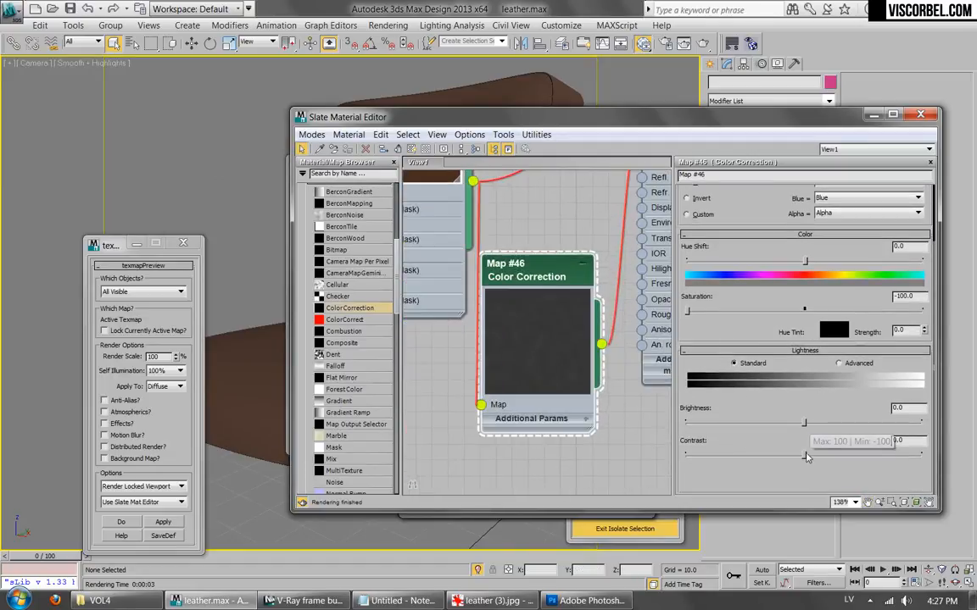
left_click_drag(804, 456, 836, 455)
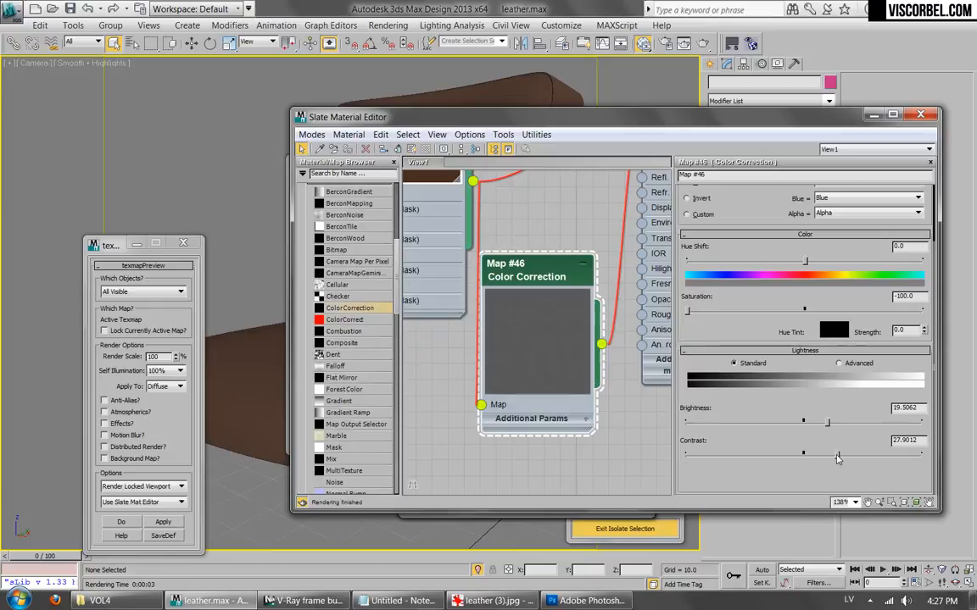
Open the Leather material's parameters, enlarge its node preview and show a background behind the sample sphere.
middle_click_drag(641, 212, 541, 352)
double_click(582, 239)
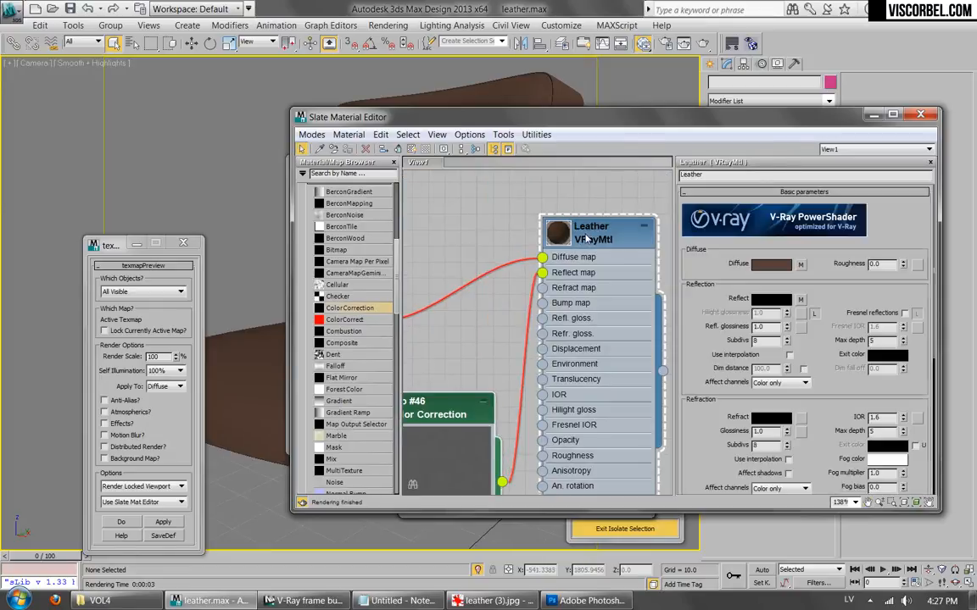
double_click(556, 233)
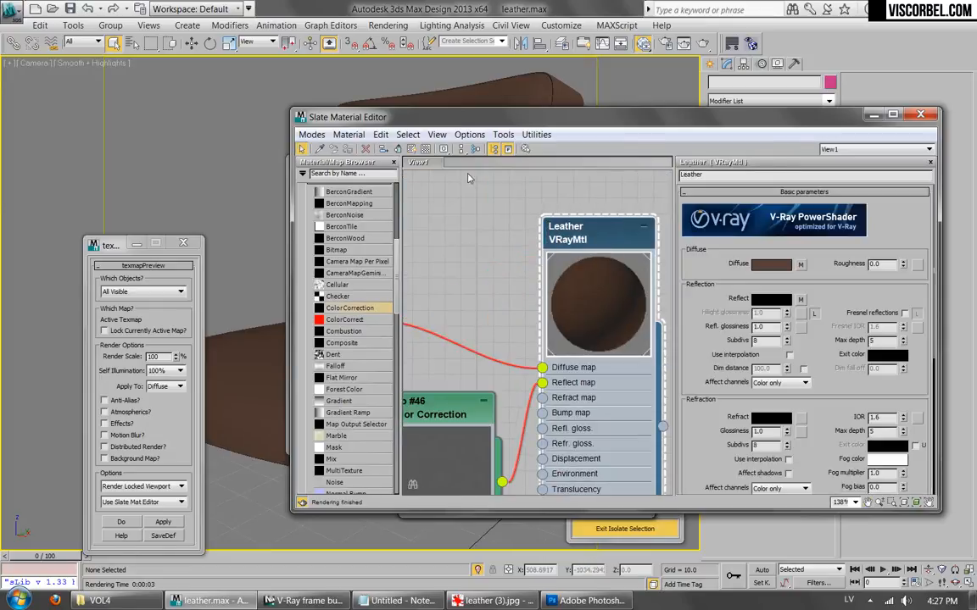
left_click(425, 153)
Load the dirt (8).png bitmap into the Leather material's reflection glossiness slot.
middle_click_drag(508, 294, 447, 309)
scroll(446, 311, "up", 1)
left_click(802, 327)
double_click(349, 201)
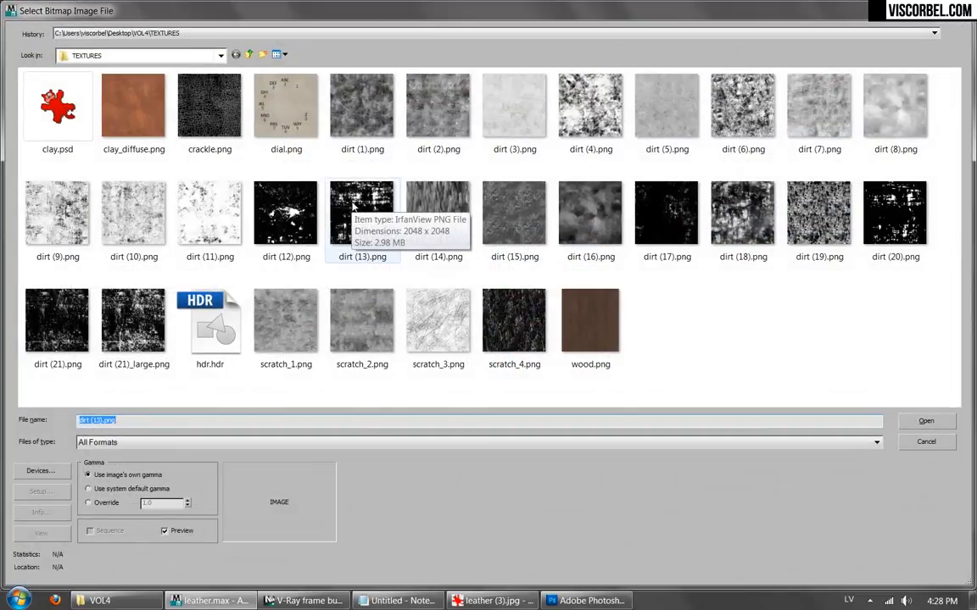
double_click(878, 95)
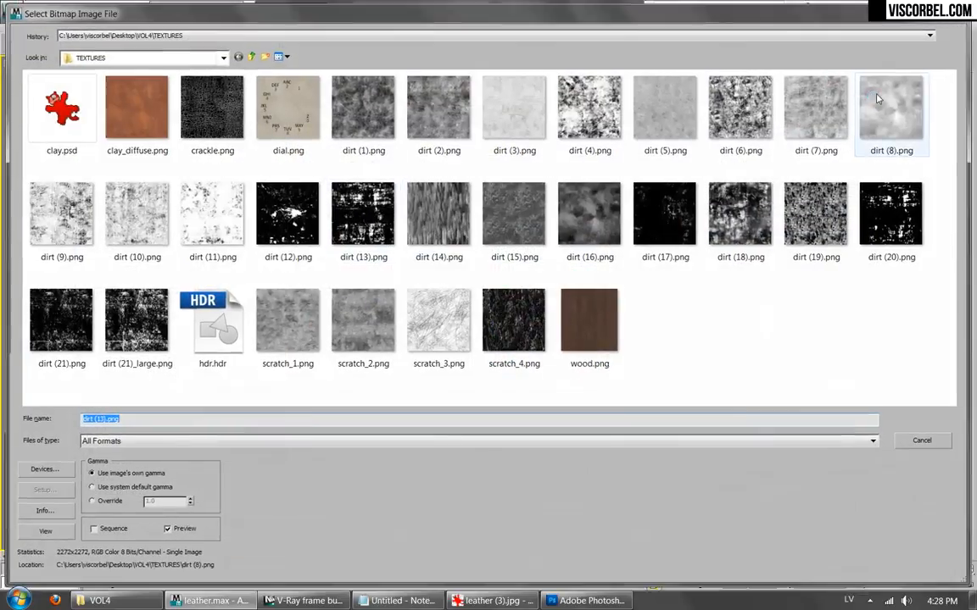
Display the dirt (8).png glossiness map on the chair in the viewport and reposition the material editor window.
scroll(711, 475, "down", 2)
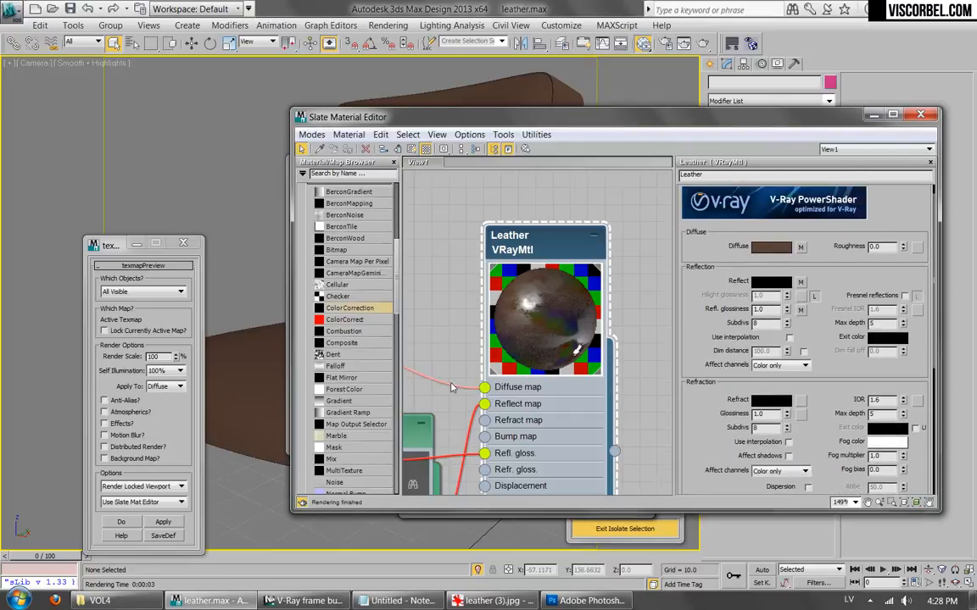
middle_click_drag(452, 388, 602, 252)
scroll(497, 406, "down", 2)
right_click(444, 327)
left_click(499, 150)
left_click_drag(492, 117, 592, 344)
left_click(668, 161)
left_click_drag(658, 358, 499, 139)
Set the dirt (8).png map's U and V tiling to 2.0.
double_click(411, 345)
double_click(730, 273)
left_click_drag(735, 274, 692, 273)
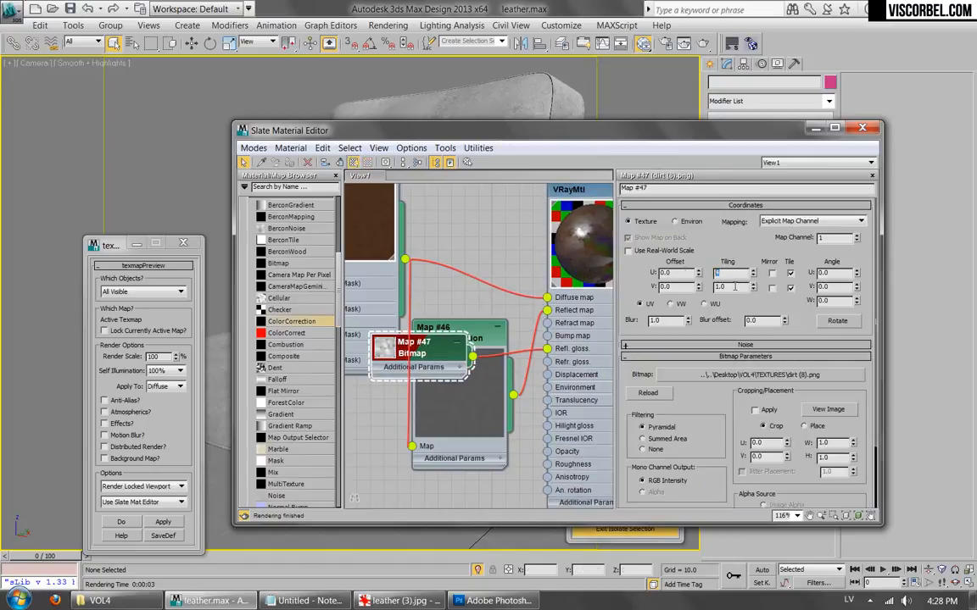
key("Return")
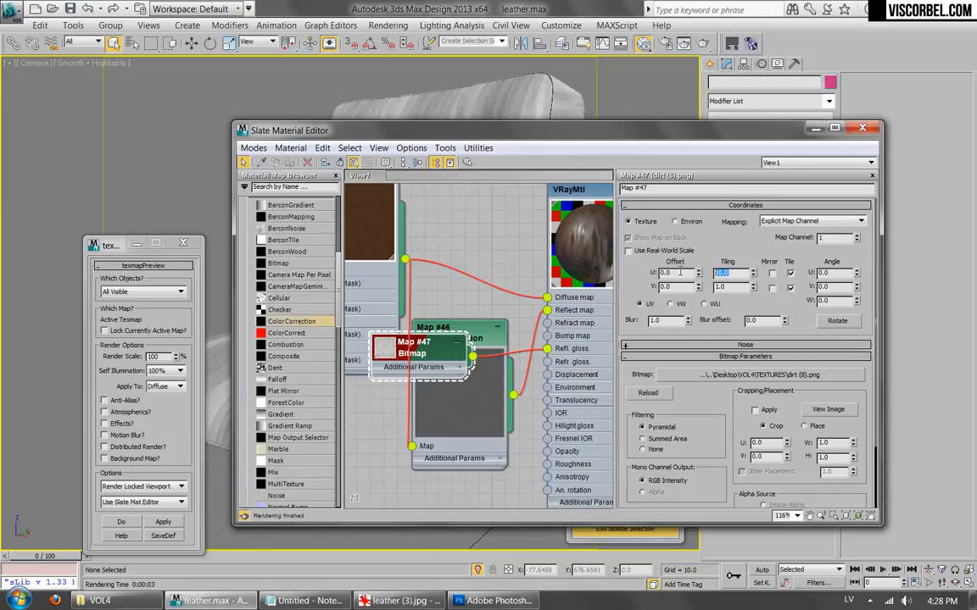
Enable Fresnel reflections on the Leather material with a Fresnel IOR of 3.0.
left_click_drag(584, 133, 674, 194)
middle_click_drag(692, 254, 647, 259)
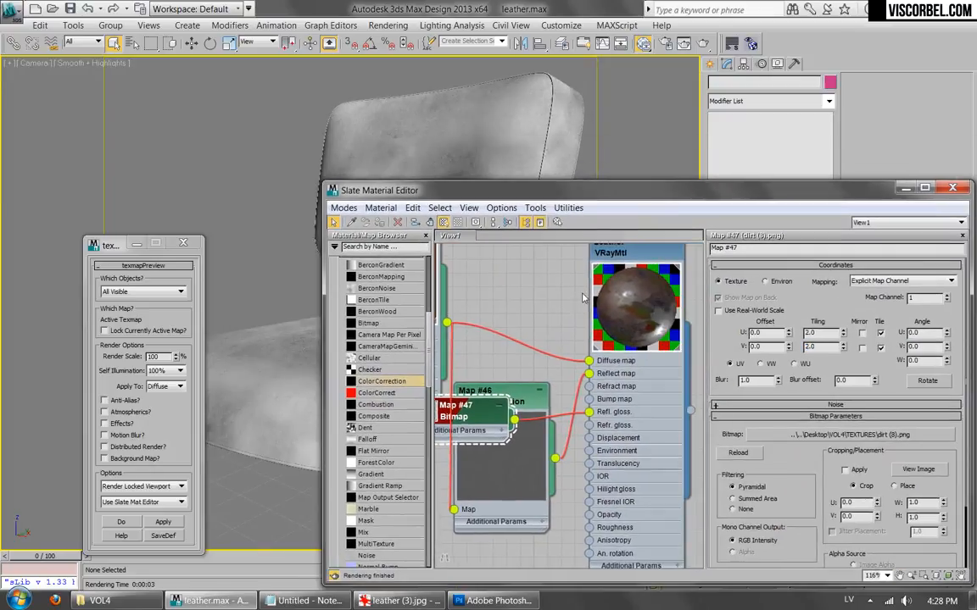
double_click(647, 257)
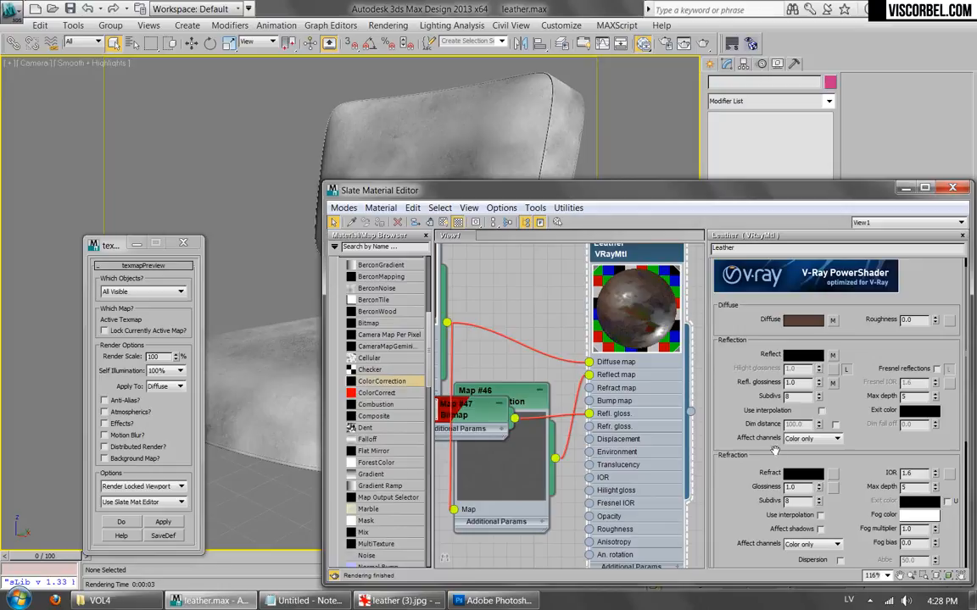
left_click(936, 369)
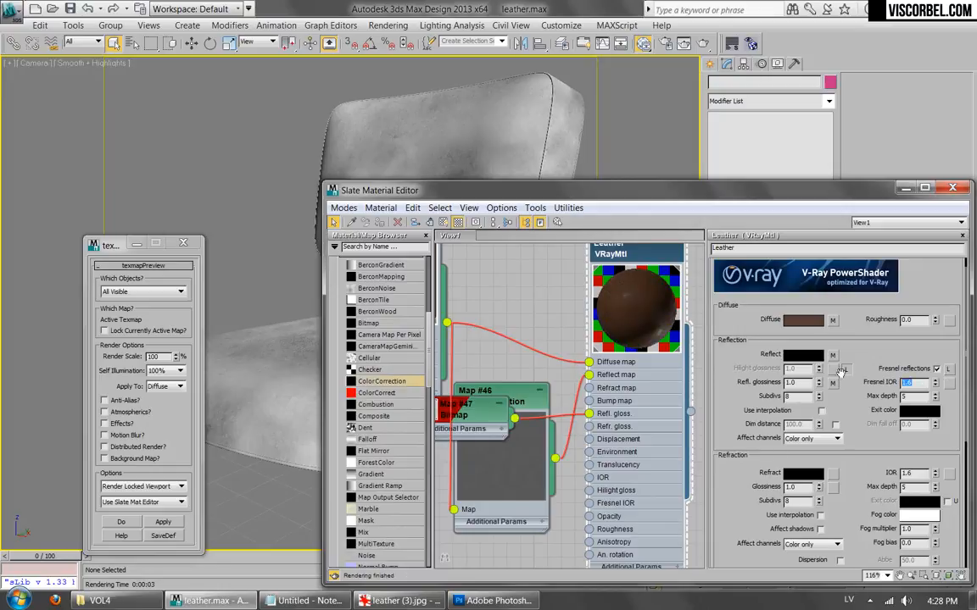
type("3")
key("Return")
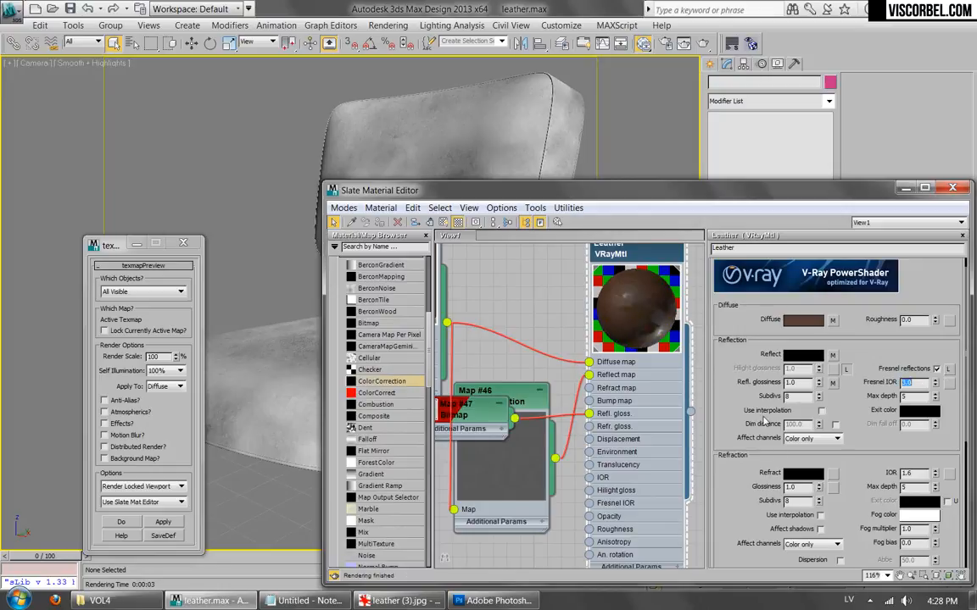
Set the Leather material's RGlossiness map amount to 30.
left_click_drag(757, 528, 736, 330)
left_click(741, 529)
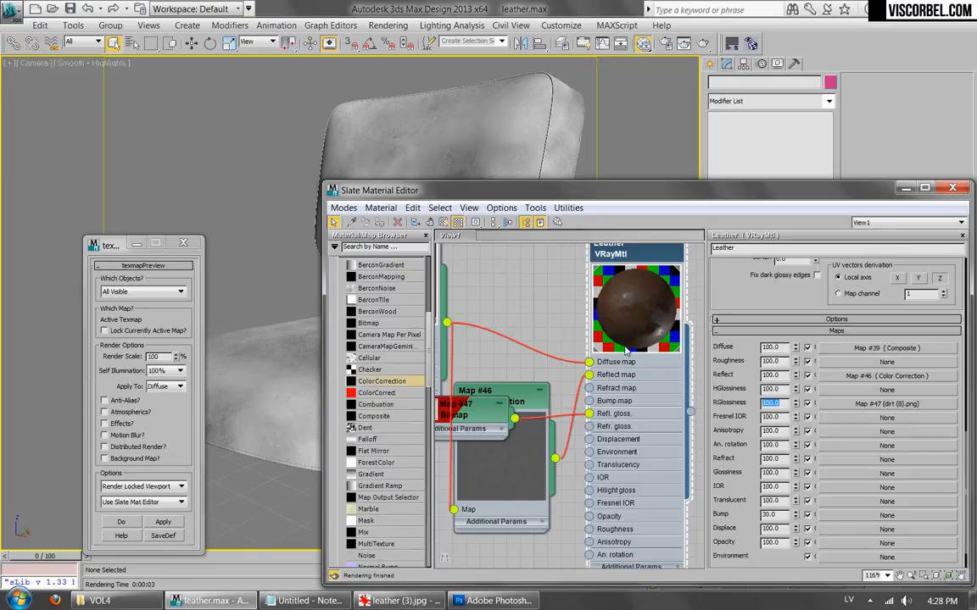
key("Return")
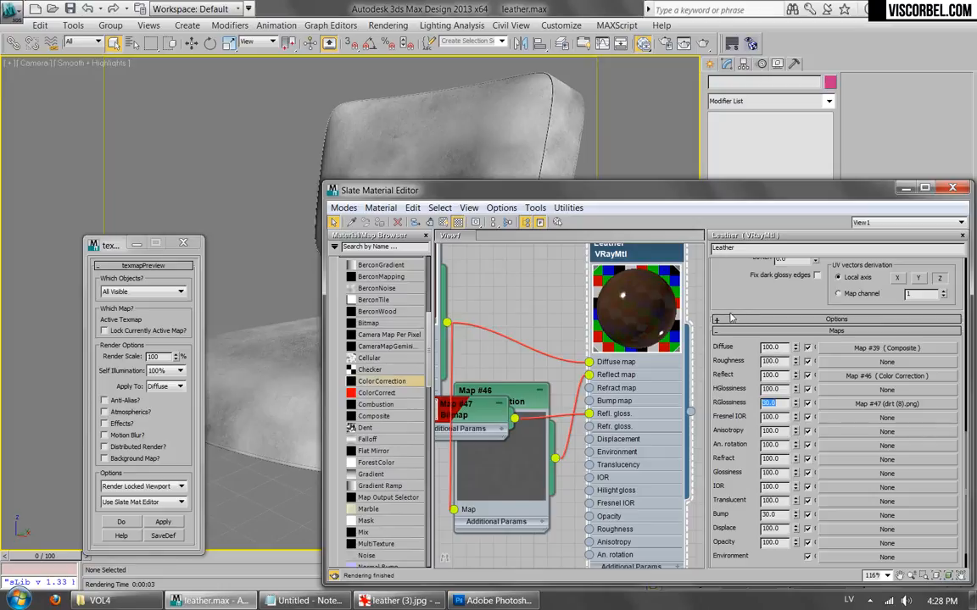
Test-render the chair with the Leather material's reflection glossiness at 0.8 and at 0.85.
scroll(745, 293, "up", 15)
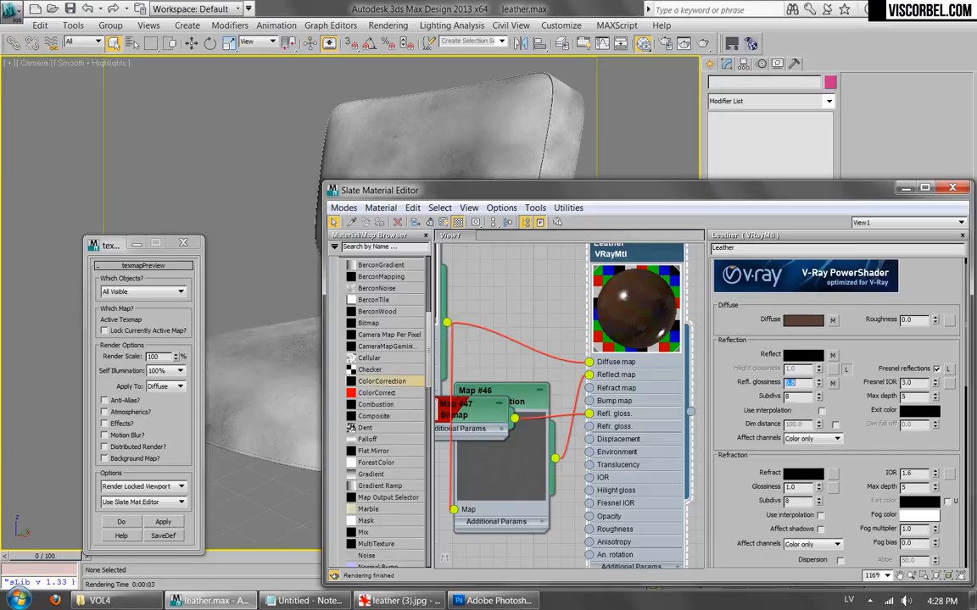
left_click(703, 44)
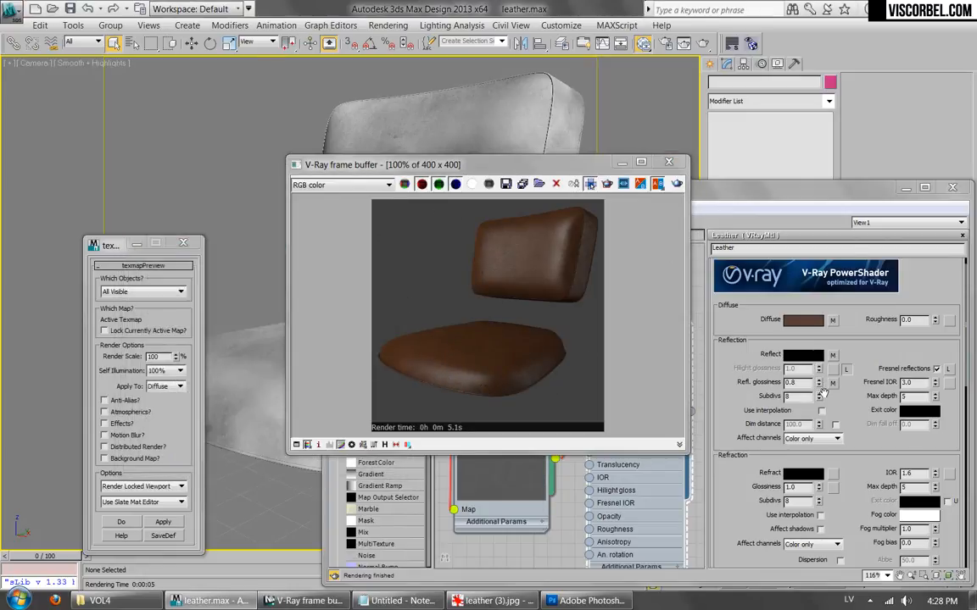
left_click(795, 382)
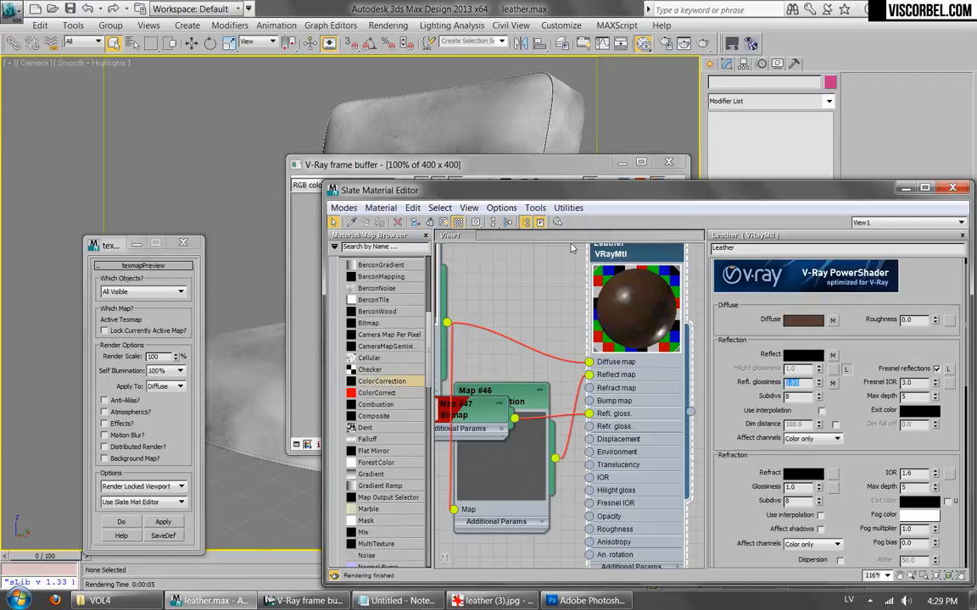
left_click(558, 167)
key("shift+q")
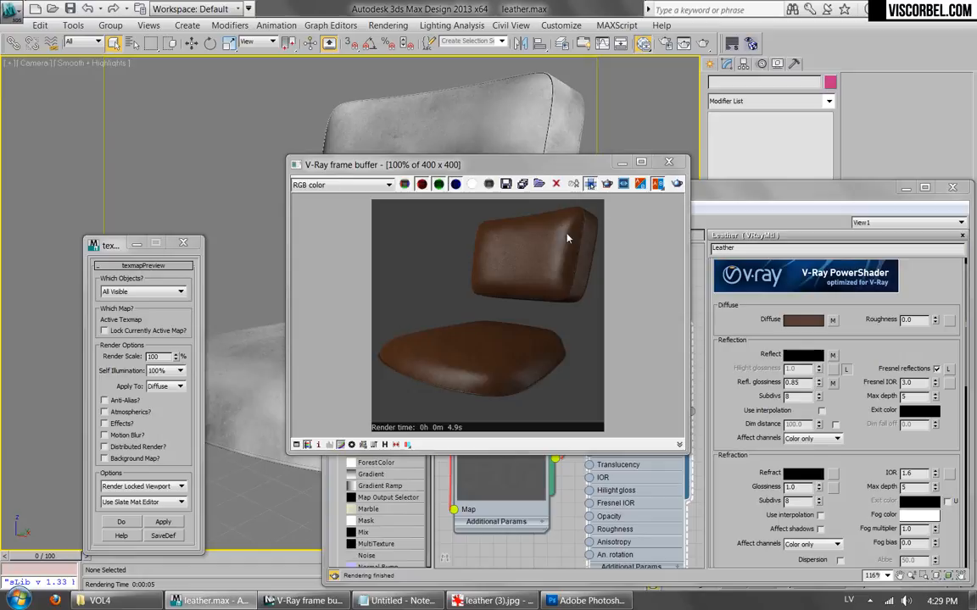
Set the Leather material's reflection glossiness to 0.9 and render the chair.
left_click(667, 163)
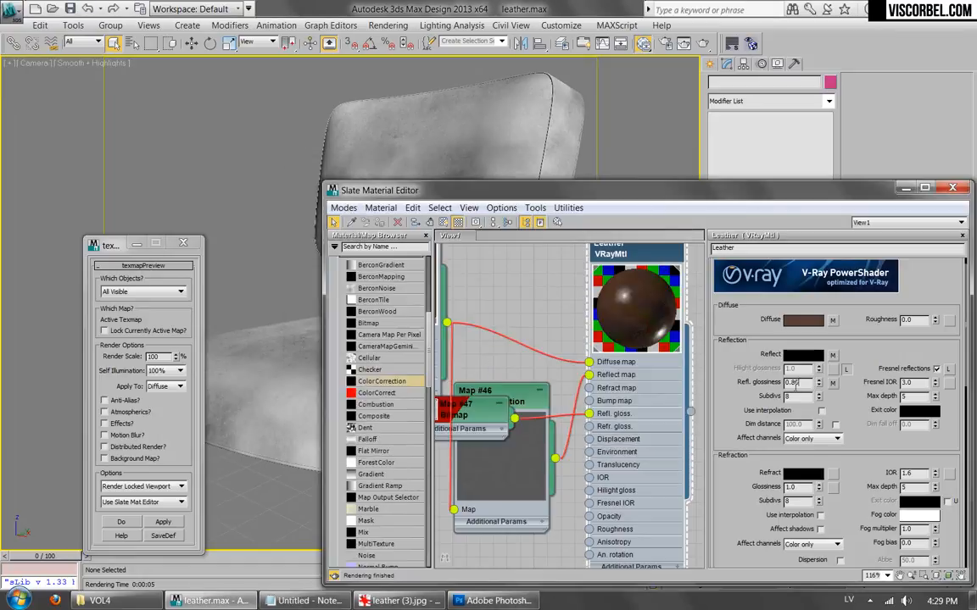
double_click(788, 382)
left_click(703, 45)
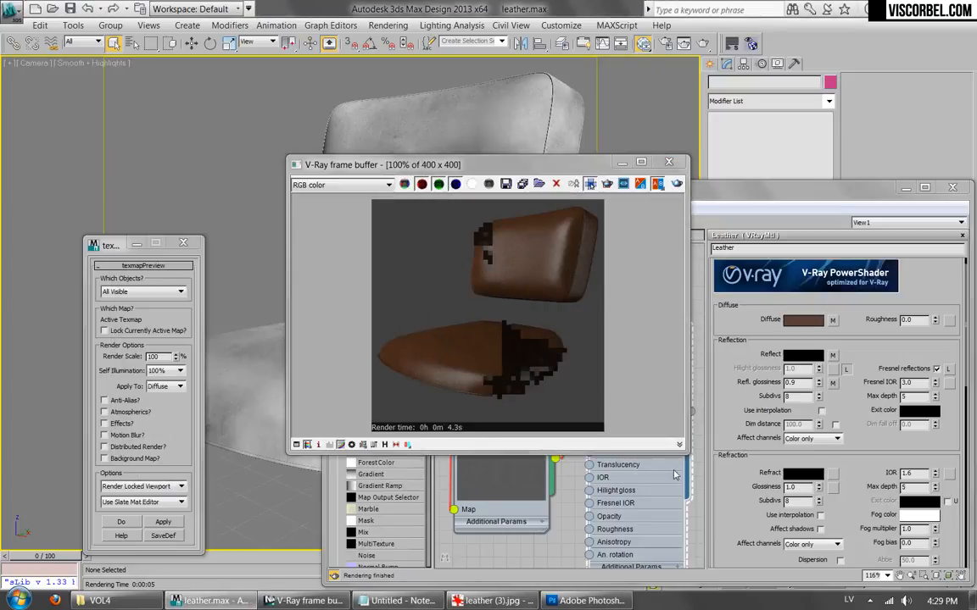
Set the RGlossiness map amount to 60 and render the chair to check the highlights.
left_click(717, 509)
scroll(717, 509, "down", 10)
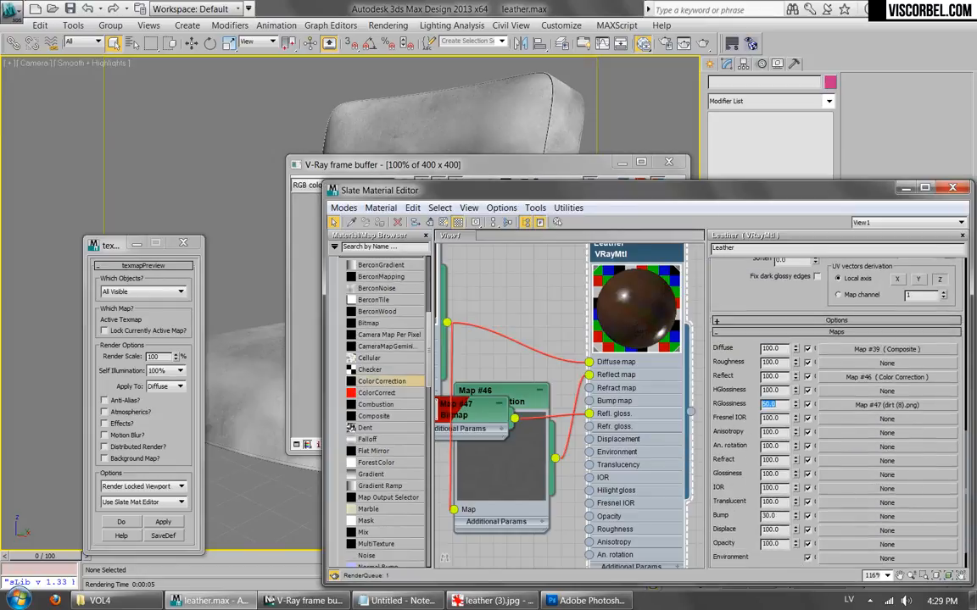
left_click(703, 44)
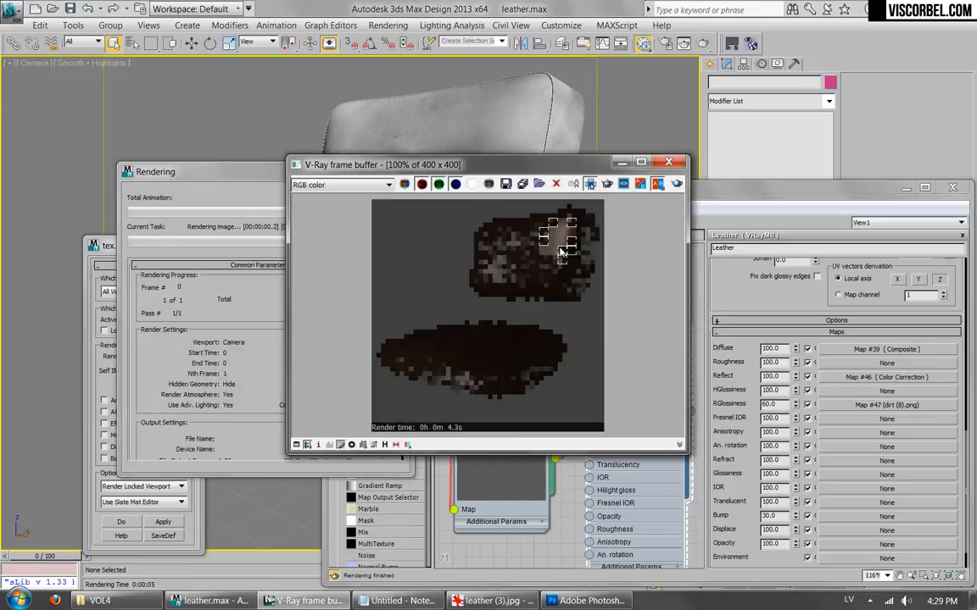
scroll(584, 259, "up", 1)
scroll(584, 259, "down", 1)
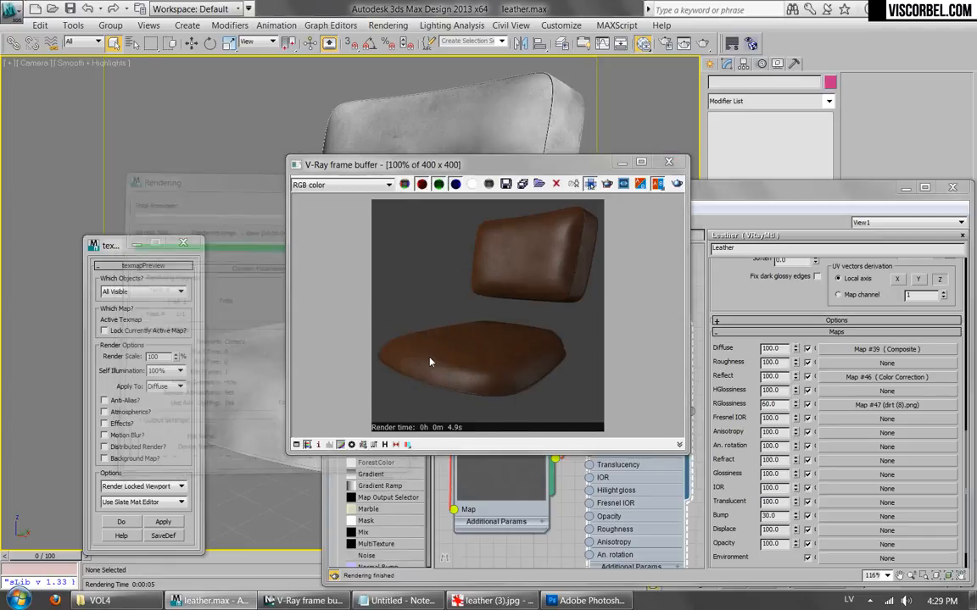
left_click(668, 162)
Consult the leather reference photo and move the Leather material node farther from its input maps.
scroll(586, 314, "down", 4)
scroll(585, 314, "down", 2)
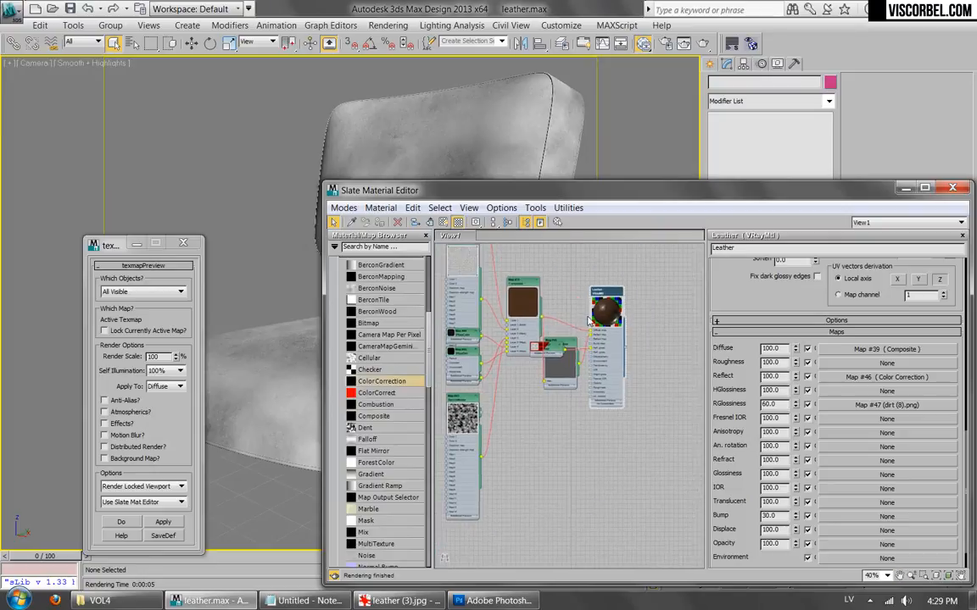
left_click(394, 600)
left_click(378, 600)
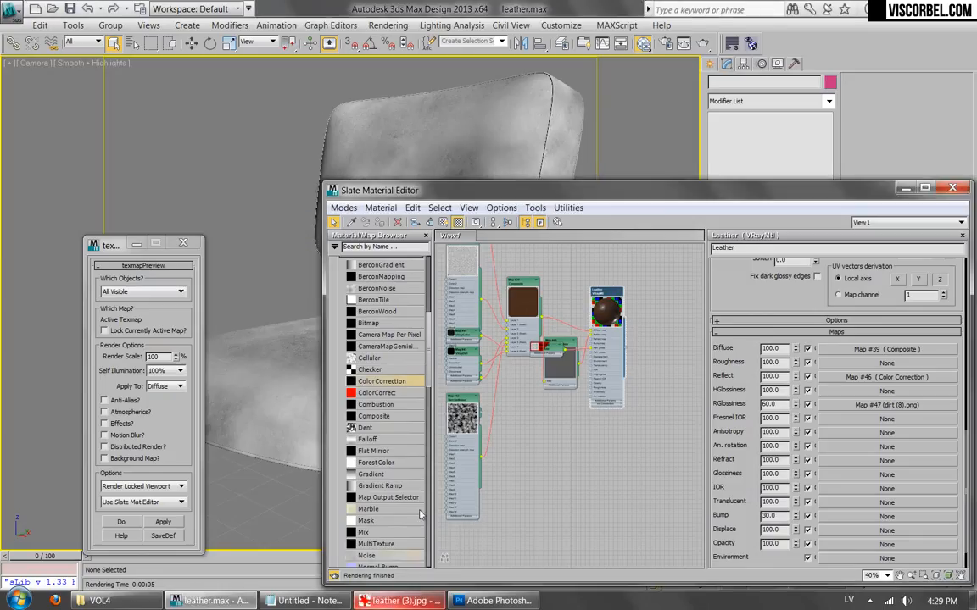
scroll(627, 352, "up", 1)
middle_click_drag(512, 394, 558, 384)
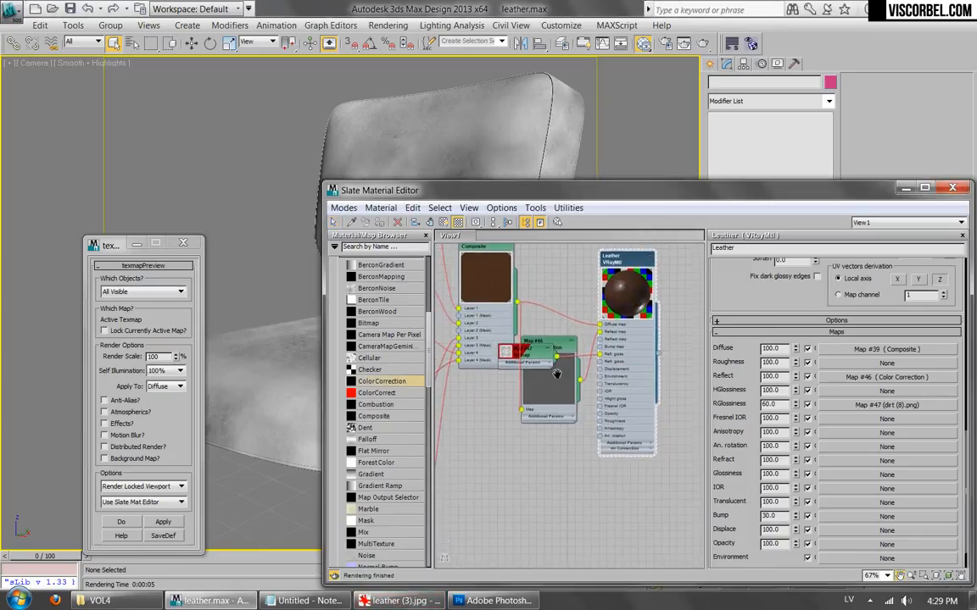
left_click_drag(621, 263, 645, 256)
middle_click_drag(566, 471, 531, 465)
Create a new VRayMtl in the empty area below the Leather material and open its parameters.
right_click(628, 496)
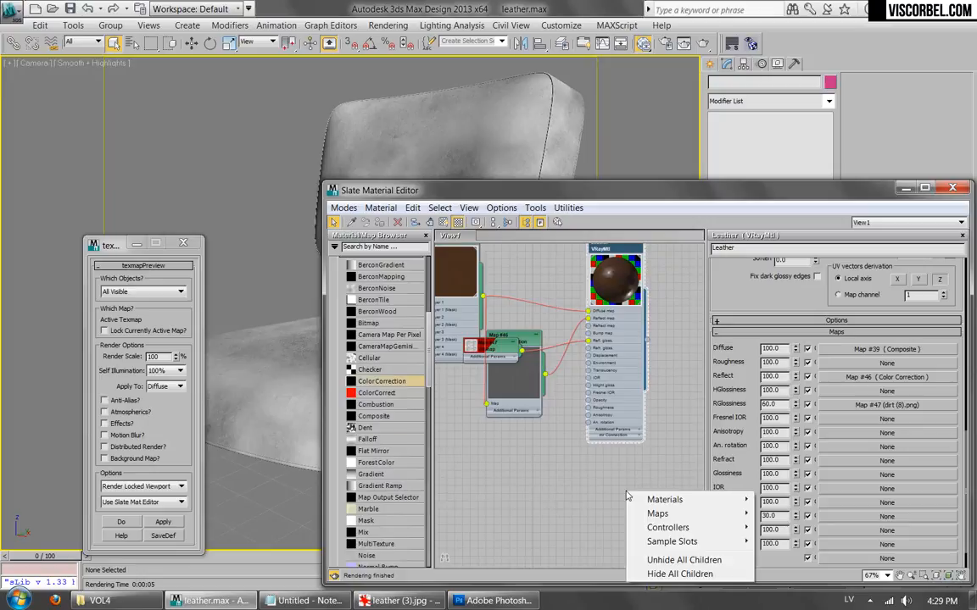
mouse_move(665, 500)
mouse_move(560, 513)
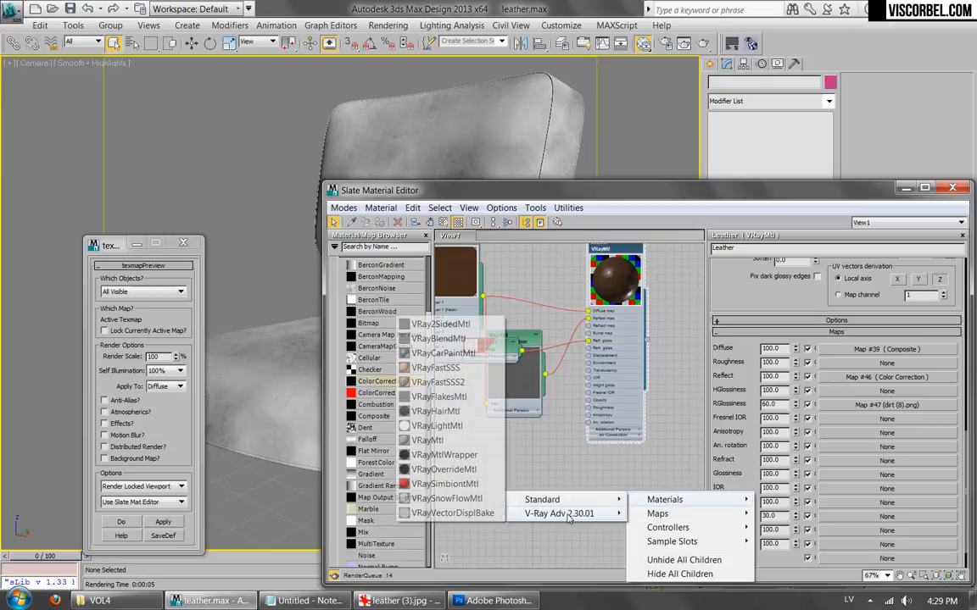
left_click(441, 441)
middle_click_drag(589, 487, 596, 352)
scroll(597, 353, "up", 1)
double_click(607, 352)
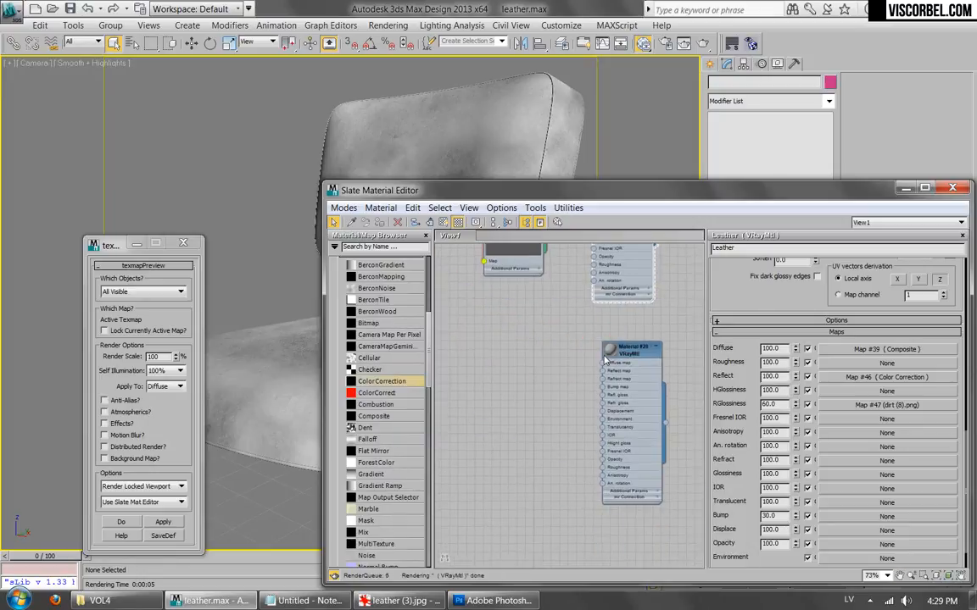
Assign the new VRayMtl to the chair mesh and enlarge the material's node preview.
left_click(364, 166)
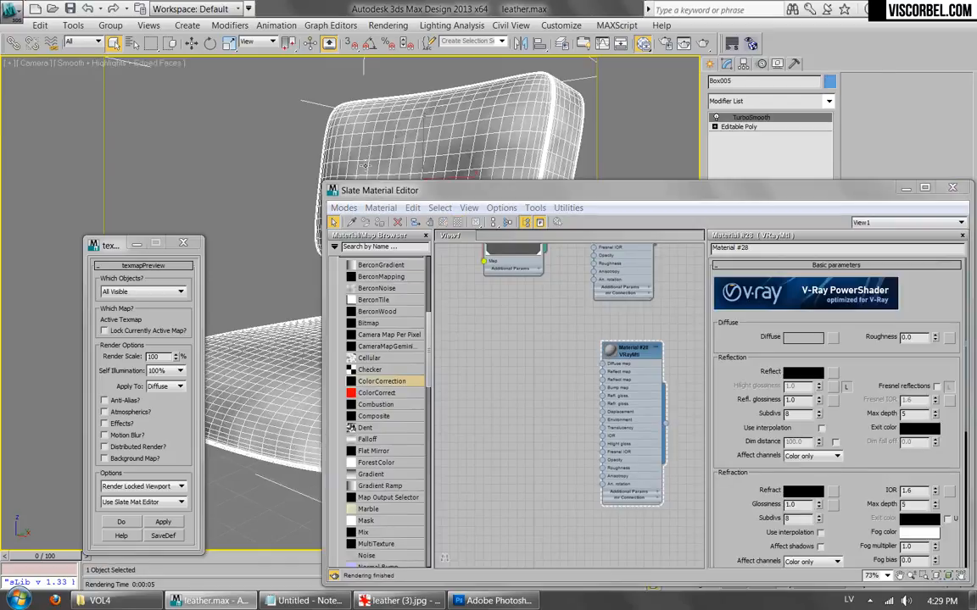
key("F3")
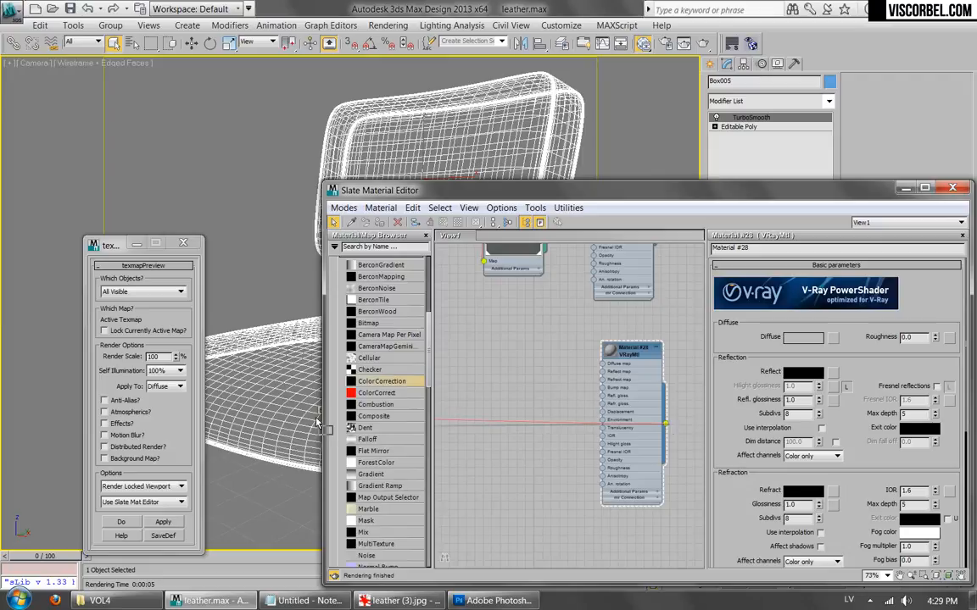
key("F3")
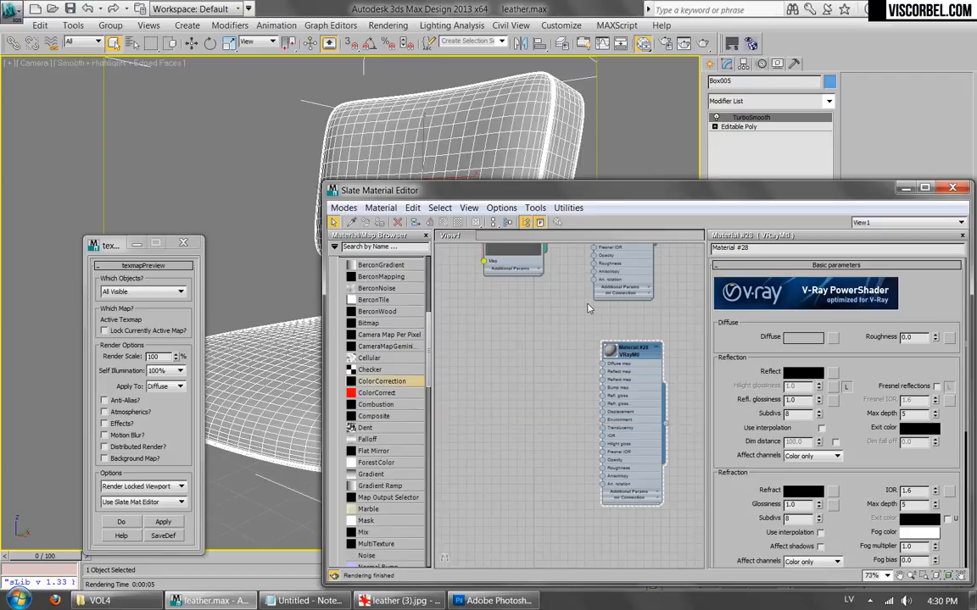
middle_click_drag(629, 389, 536, 375)
scroll(536, 371, "up", 1)
double_click(540, 335)
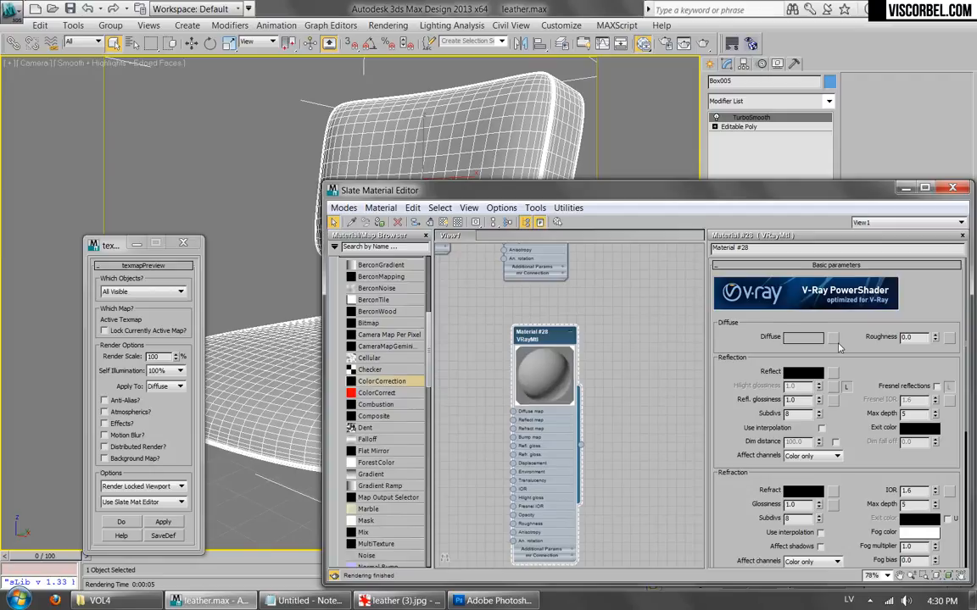
Add a BerconNoise map to the new material's diffuse slot and show it in the viewport without edged faces.
left_click(834, 338)
double_click(353, 174)
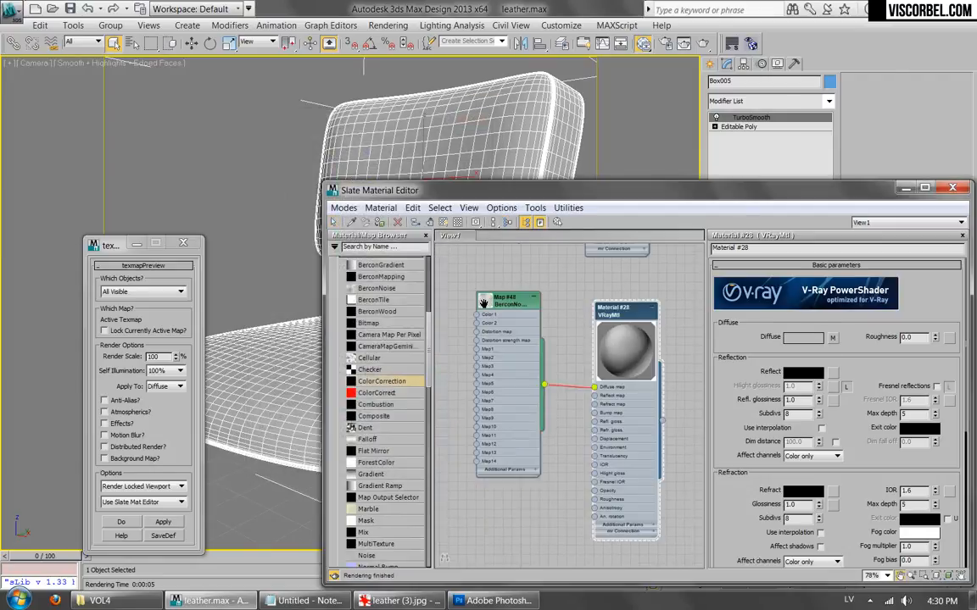
right_click(462, 279)
left_click(526, 341)
left_click_drag(555, 201, 508, 242)
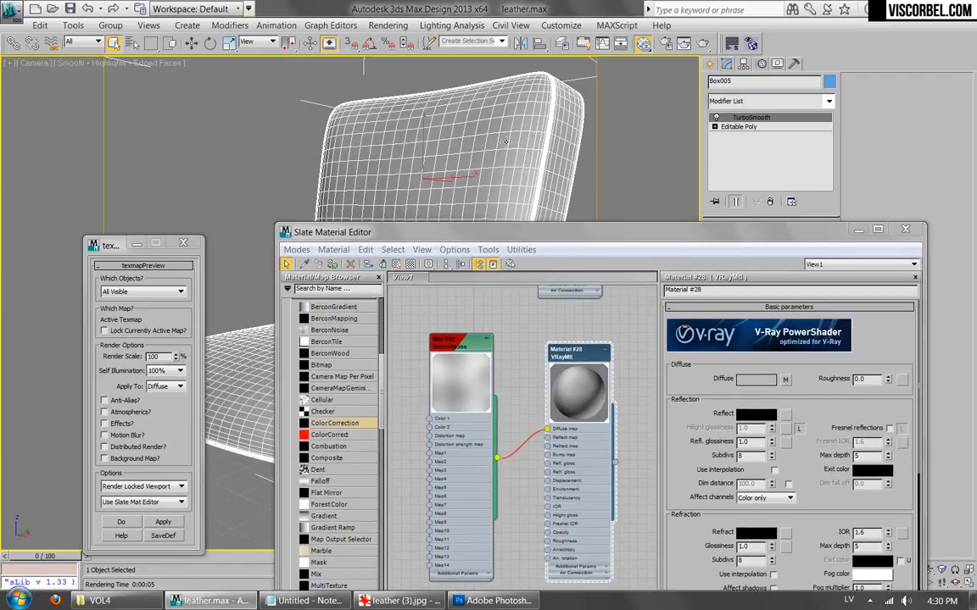
key("F4")
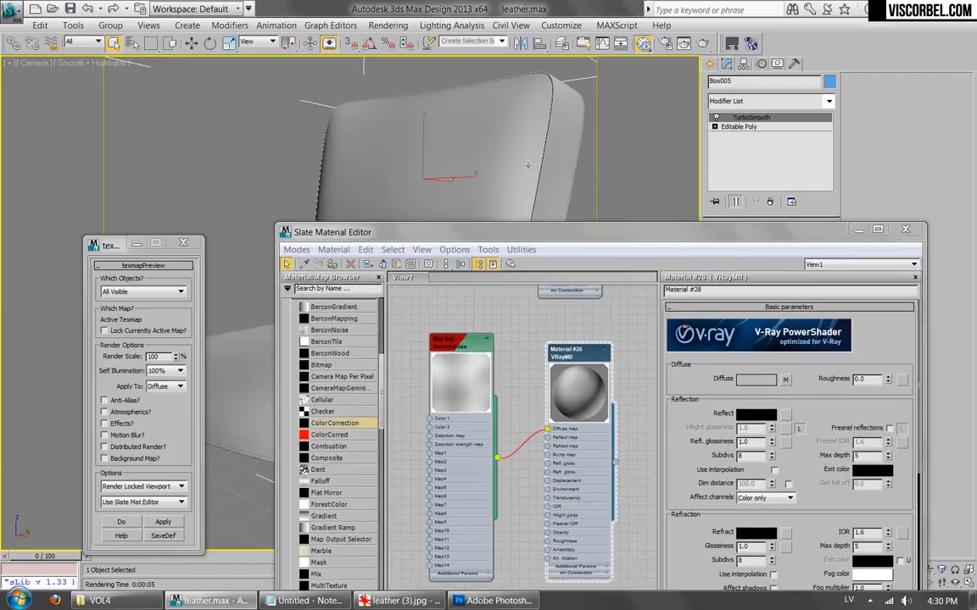
Open the BerconNoise map's parameters and try sizes of 0.5 and 0.1 before setting the size to 2.
double_click(447, 349)
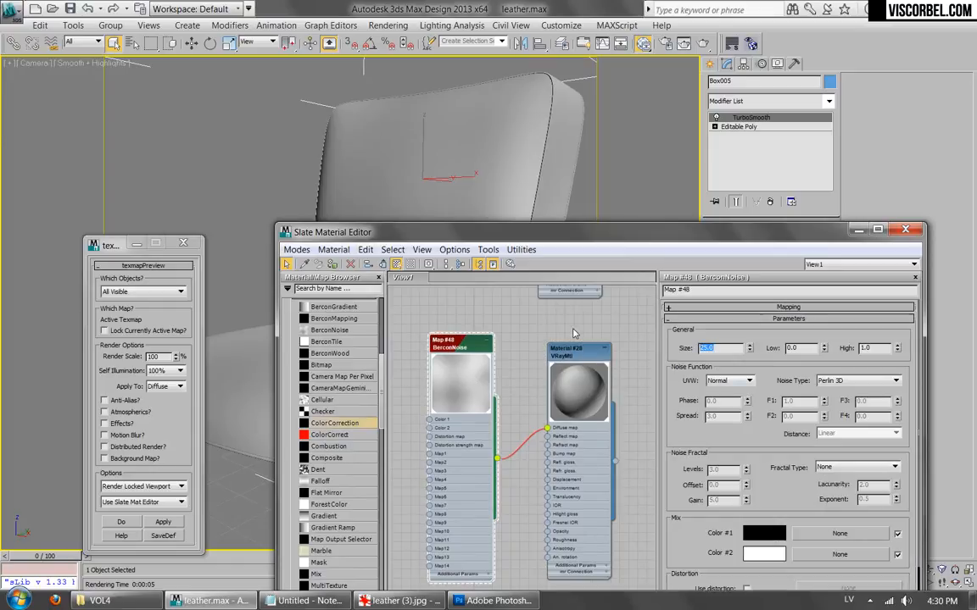
type("0.5")
key("Return")
key("Return")
type("0.1")
key("Return")
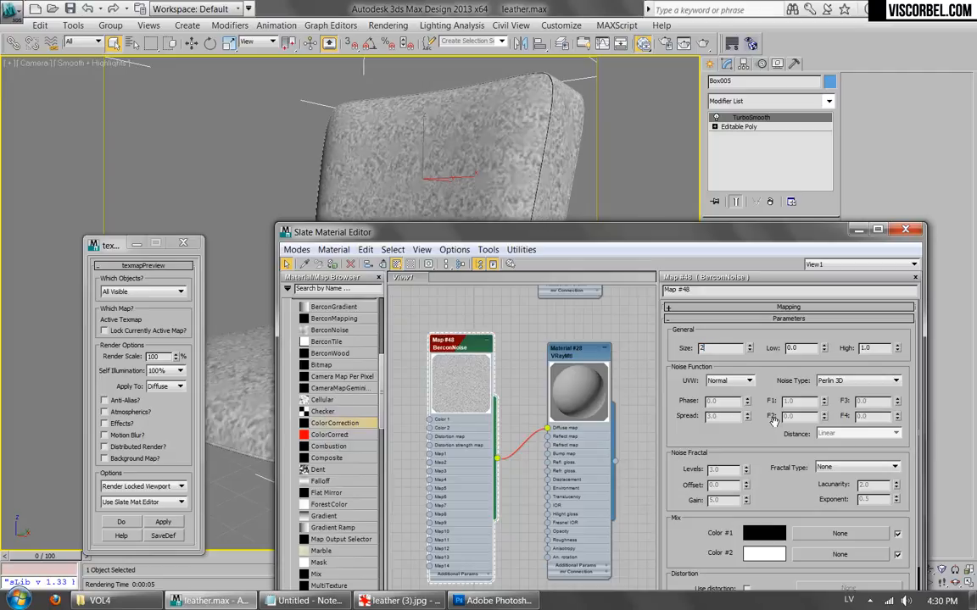
key("Return")
Try the fBm Turbulence and Ridged Multi Fractal types on the BerconNoise map, settling on Hybrid Multi Fractal.
left_click(852, 467)
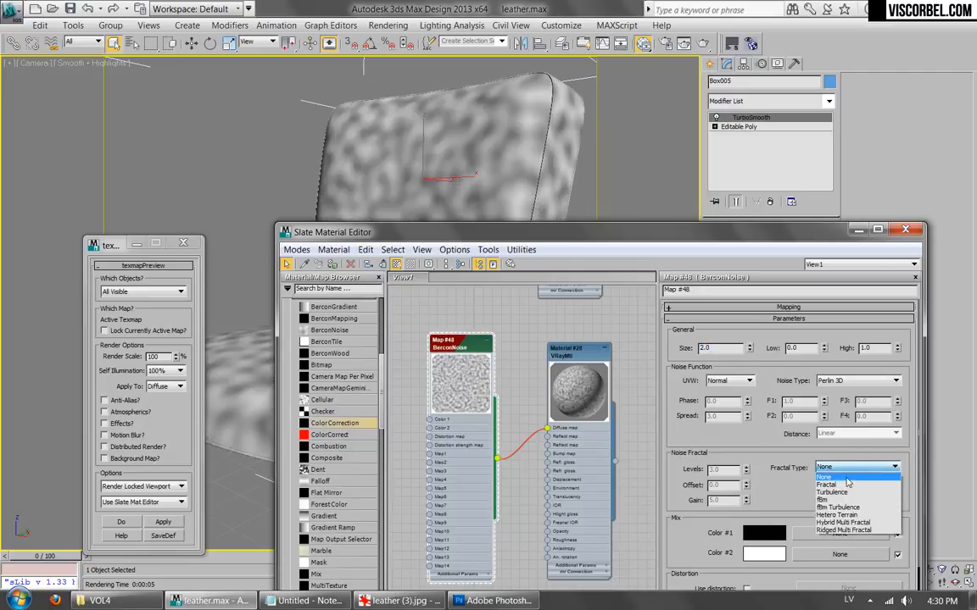
left_click(839, 507)
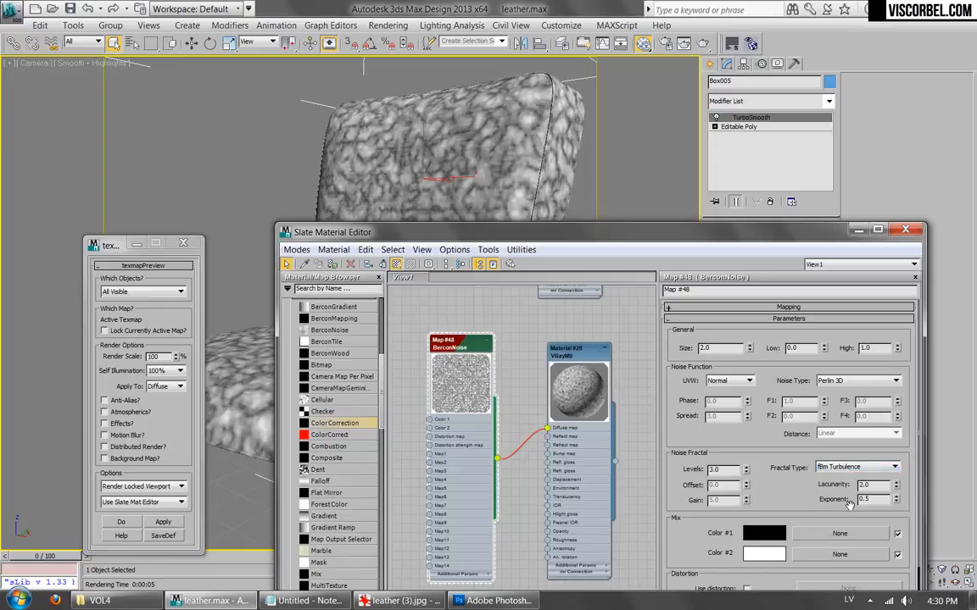
key("Down")
key("Down")
key("Down")
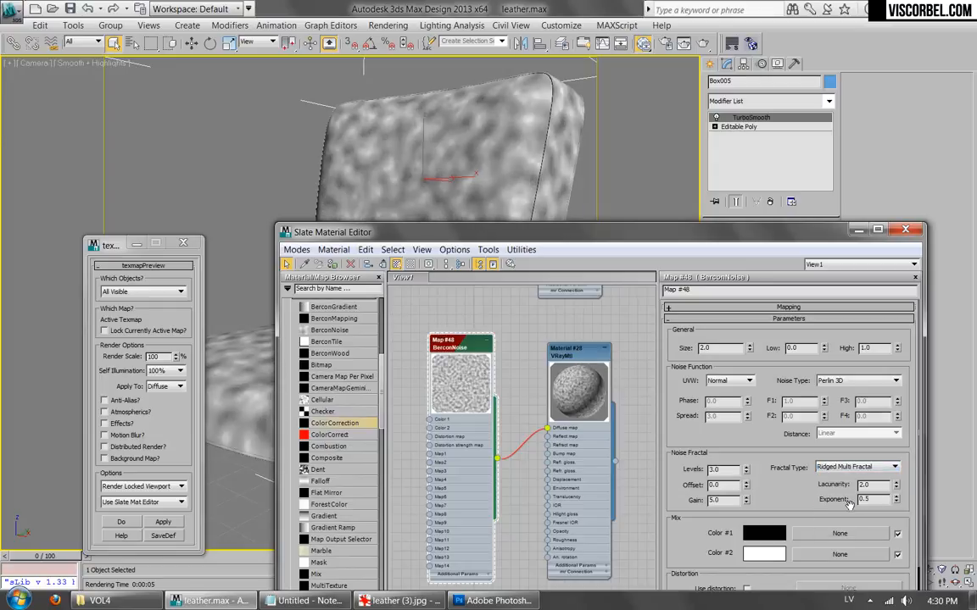
key("Up")
Adjust the BerconNoise fractal settings to lacunarity 1.7528, exponent 0.4461, gain 6.5 and offset 0.02.
left_click_drag(895, 425, 895, 400)
left_click_drag(896, 499, 886, 419)
left_click_drag(896, 466, 904, 501)
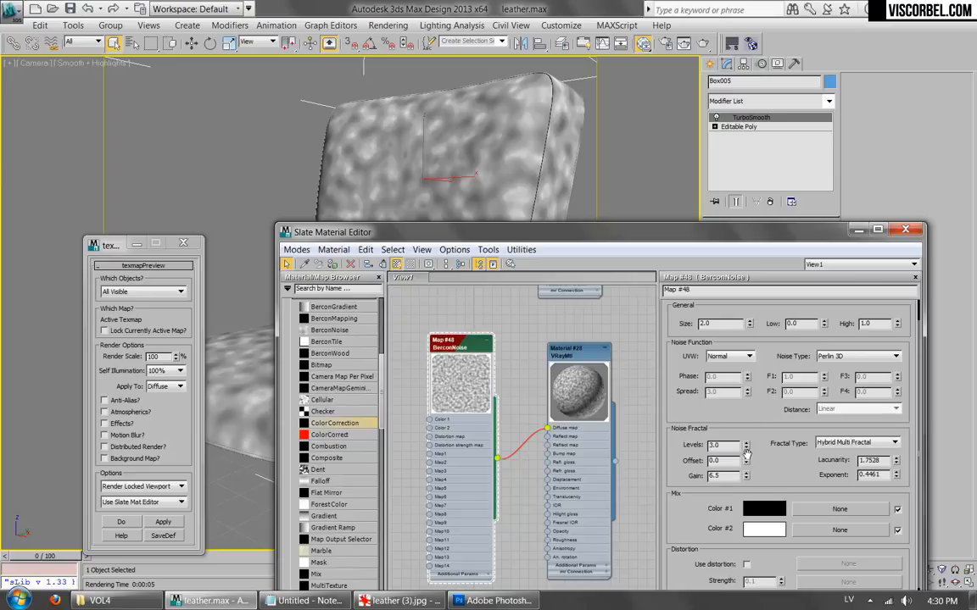
mouse_move(745, 465)
left_mouse_down()
mouse_move(747, 451)
mouse_move(746, 468)
left_mouse_up()
Change the BerconNoise Color 2 to a darkened tan with hue 25 and saturation 96.
left_click(751, 531)
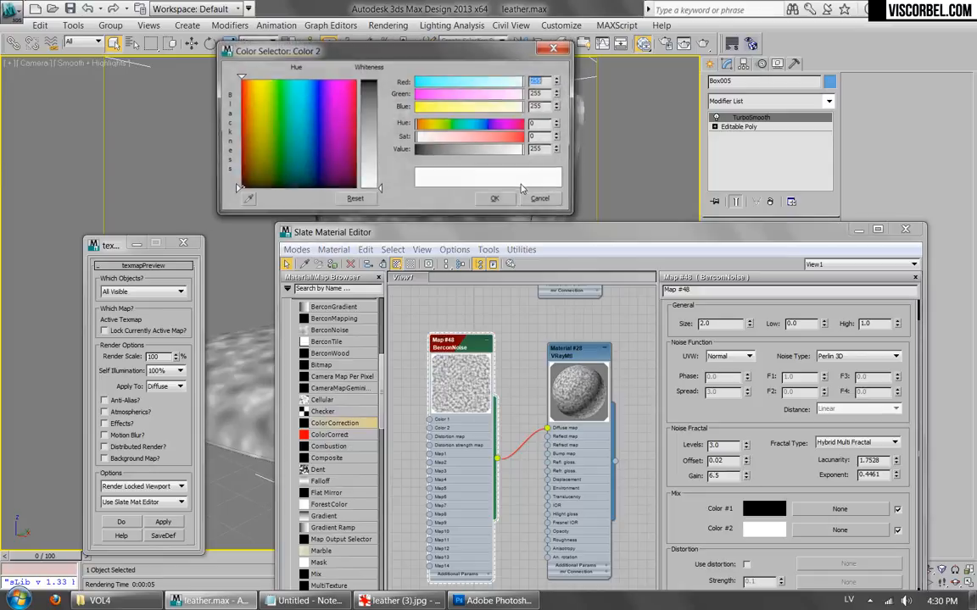
left_click(446, 138)
left_click(427, 126)
left_click(458, 138)
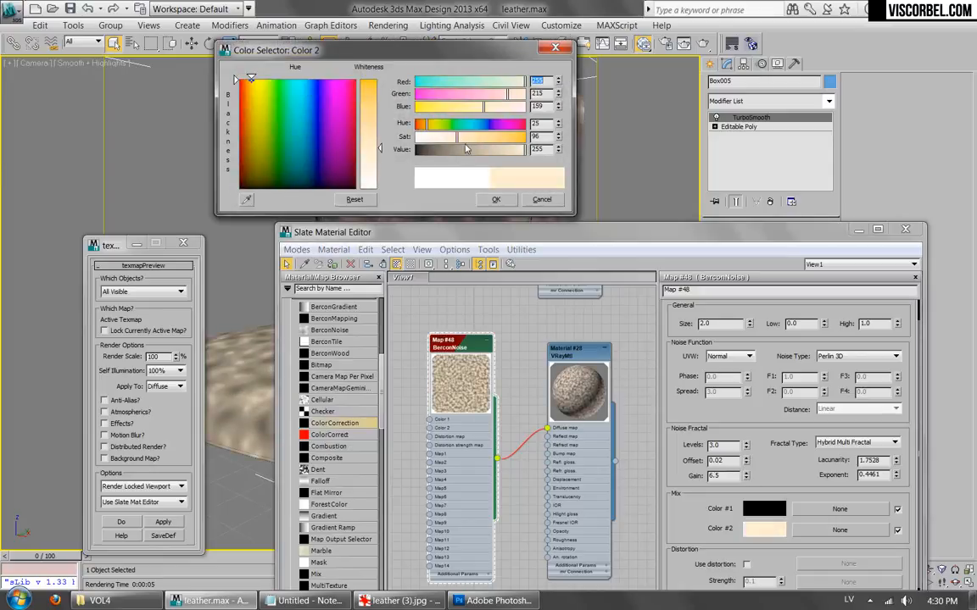
left_click(475, 152)
left_click(496, 199)
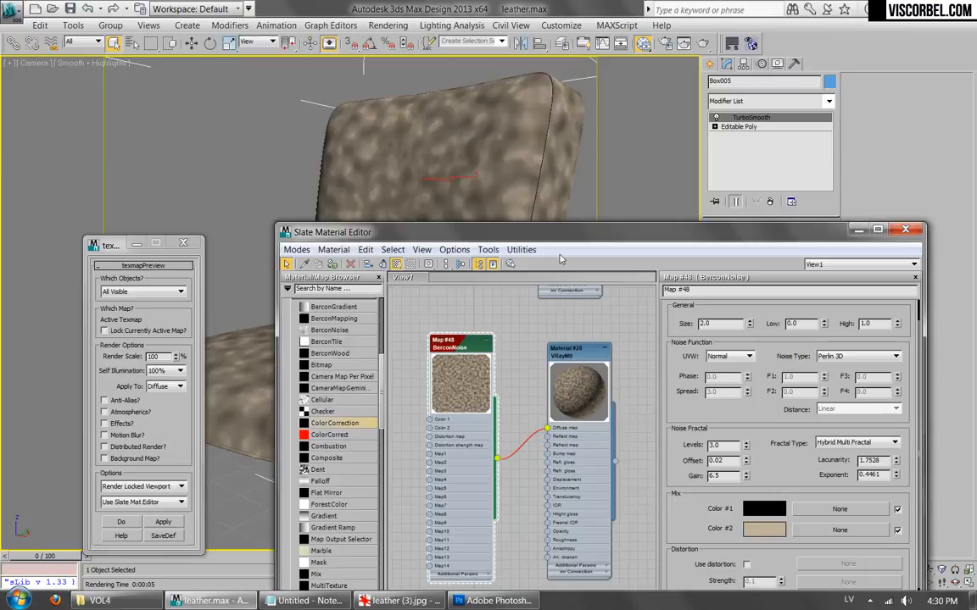
Copy the tan Color 2 onto Color 1 of the BerconNoise map.
right_click(767, 526)
left_click(796, 530)
right_click(762, 517)
left_click(792, 538)
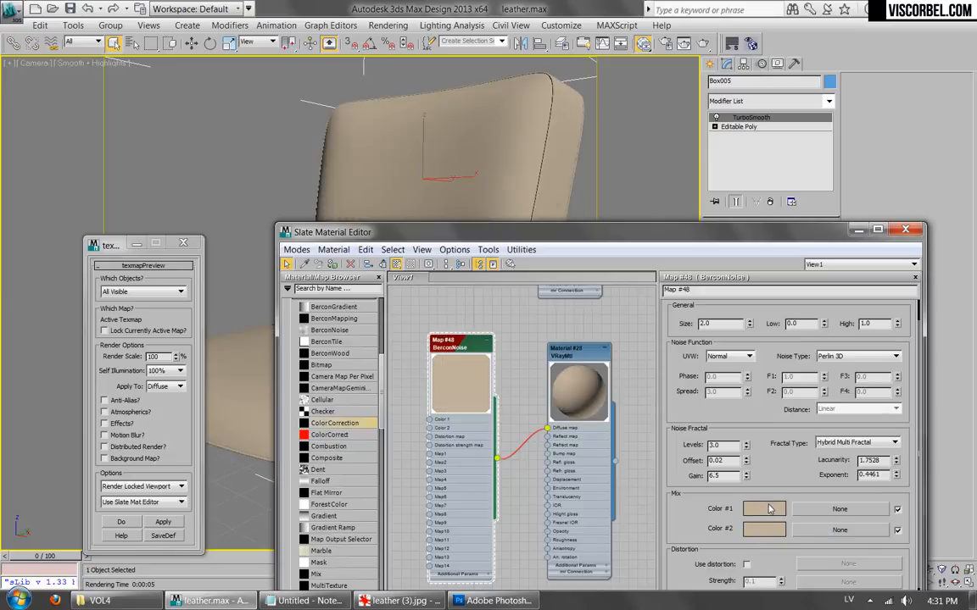
Shift the BerconNoise Color 1 to hue 17, saturation 71, value 126, and set the noise size to 0.1.
left_click(763, 508)
left_click(483, 150)
left_click(446, 138)
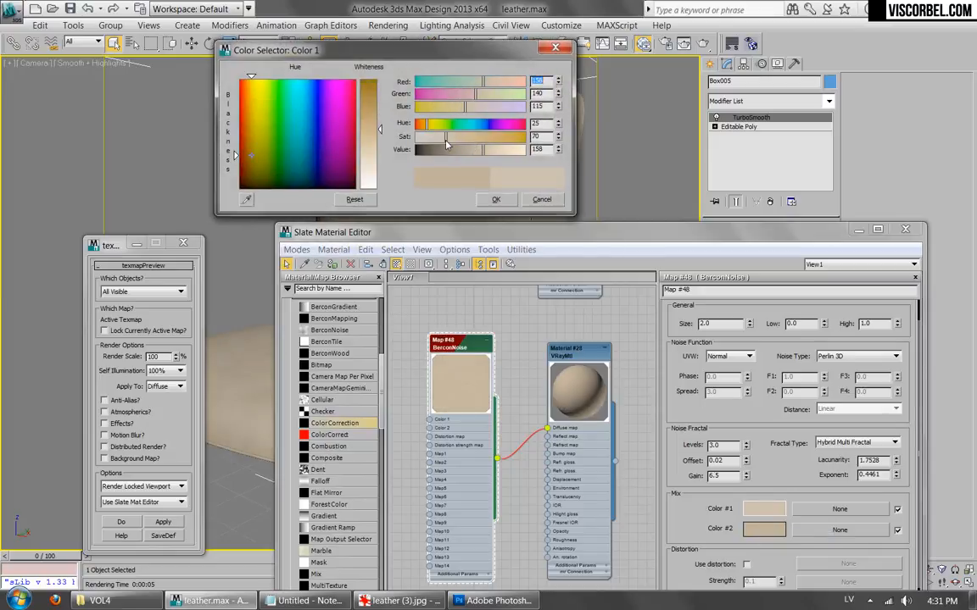
left_click(423, 127)
left_click(540, 200)
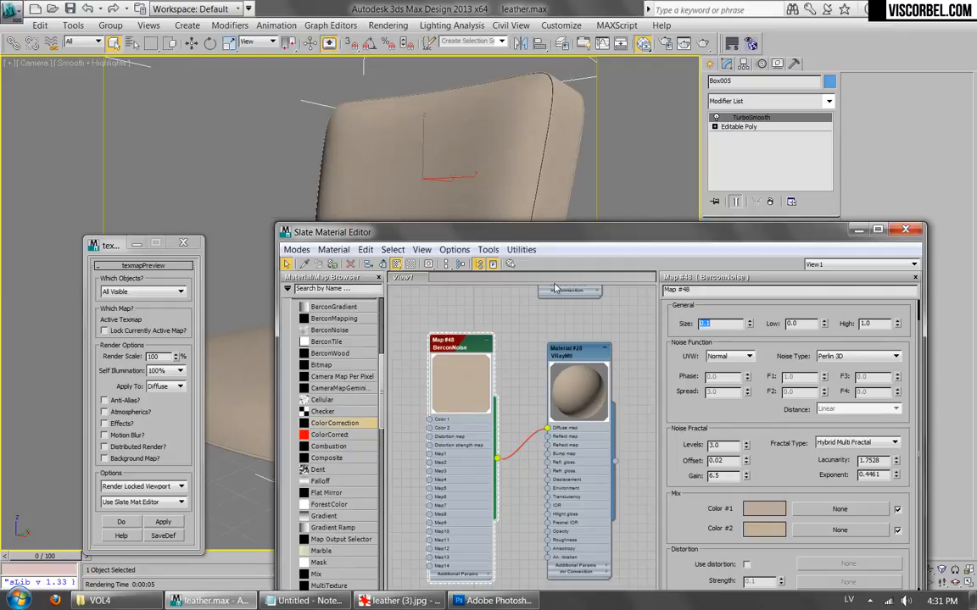
Darken the BerconNoise Color 1 to a value of 81 and render the camera view.
left_click(764, 508)
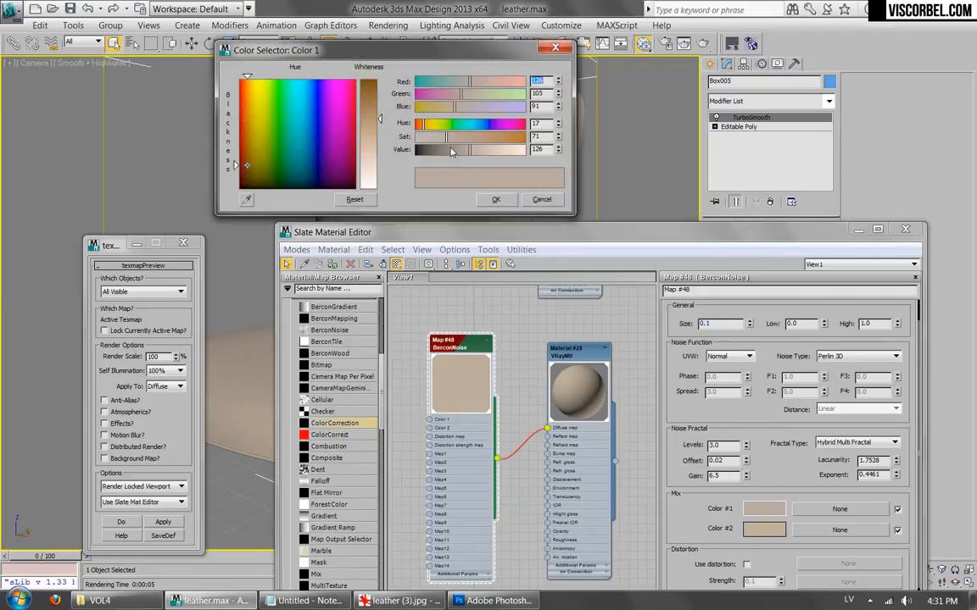
left_click(417, 148)
left_click(488, 195)
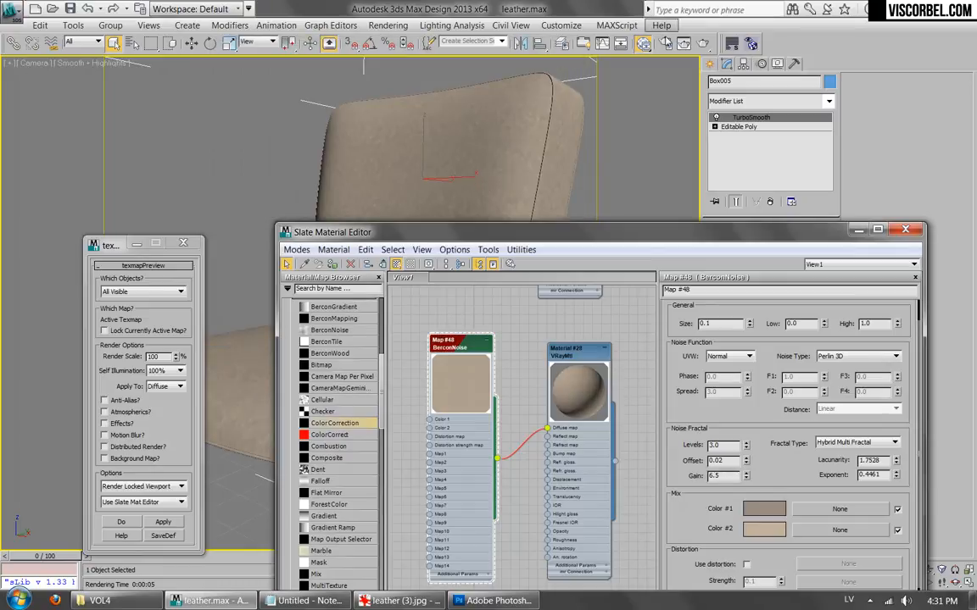
left_click(703, 43)
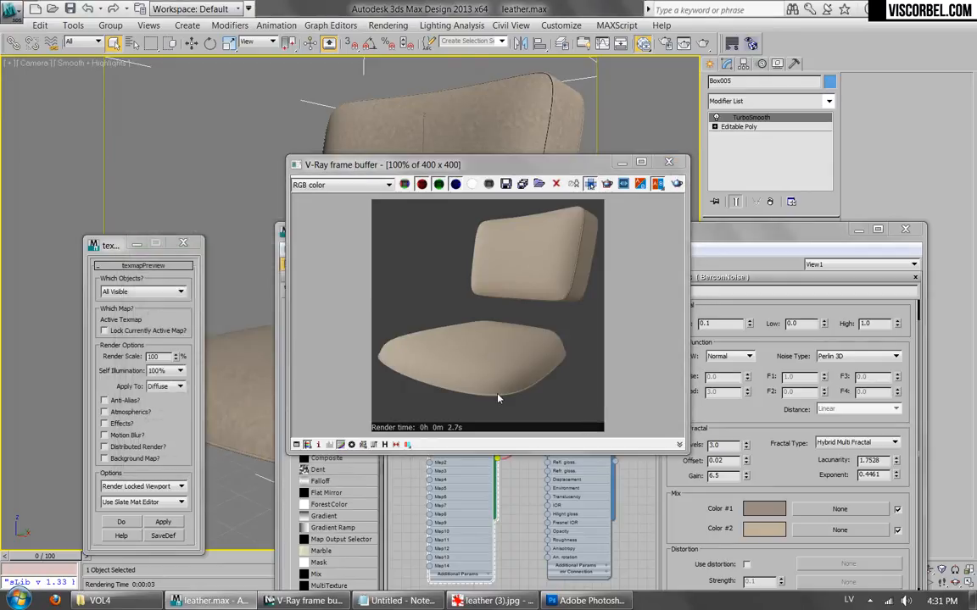
Set the BerconNoise Color 2 to a darker brown with hue 24, saturation 133 and value 94, and render again.
left_click(752, 525)
left_click(467, 147)
left_click(472, 136)
left_click(456, 152)
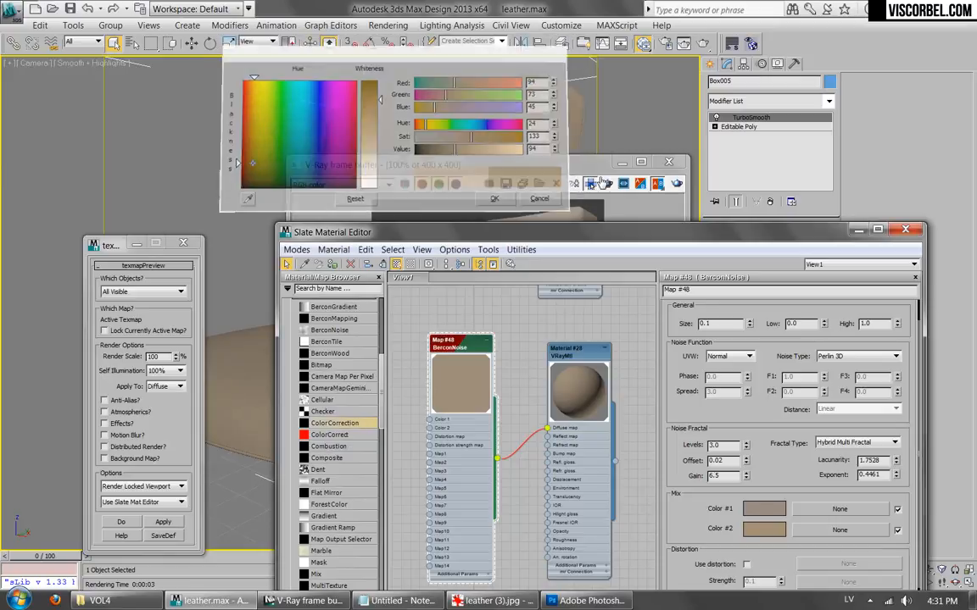
left_click(496, 199)
left_click(675, 184)
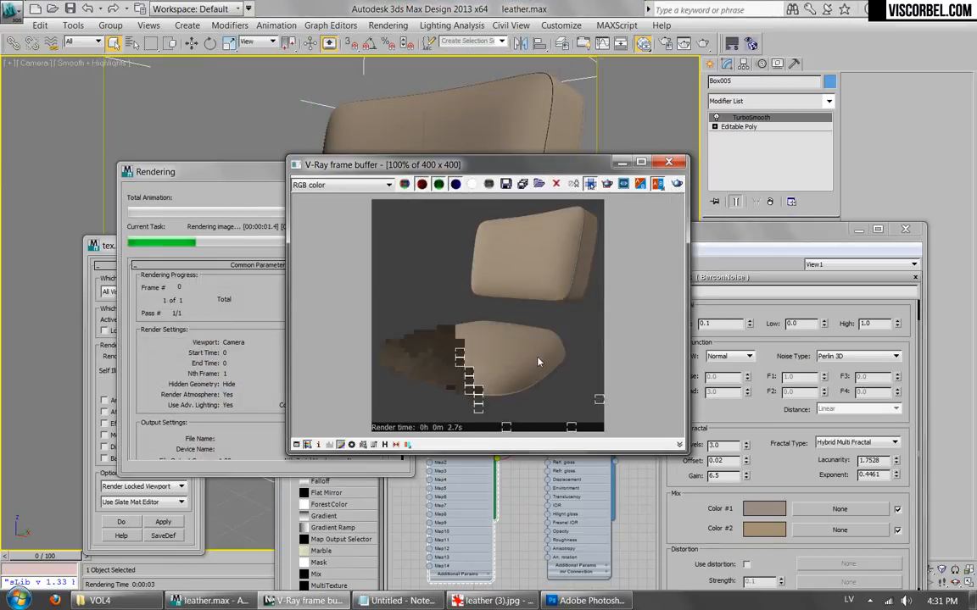
Darken the BerconNoise Color 1 to a value of 46, render again and close the frame buffer.
left_click(766, 508)
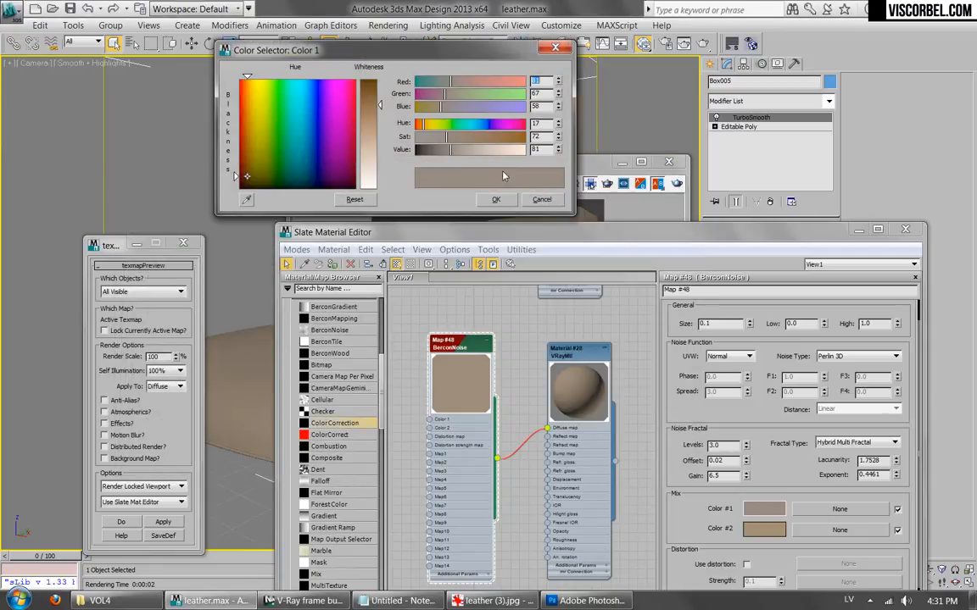
left_click_drag(439, 151, 434, 151)
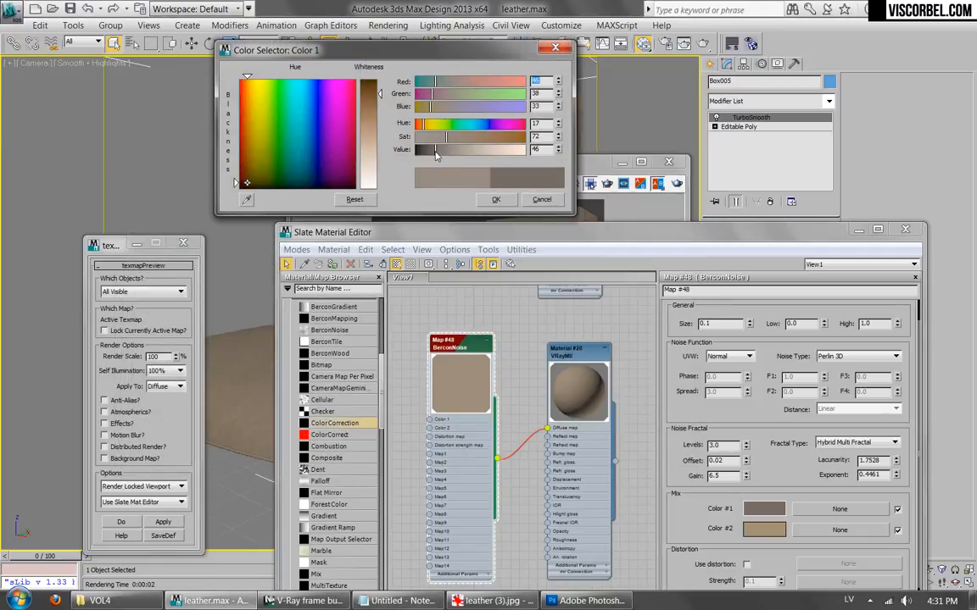
left_click(486, 199)
left_click(675, 184)
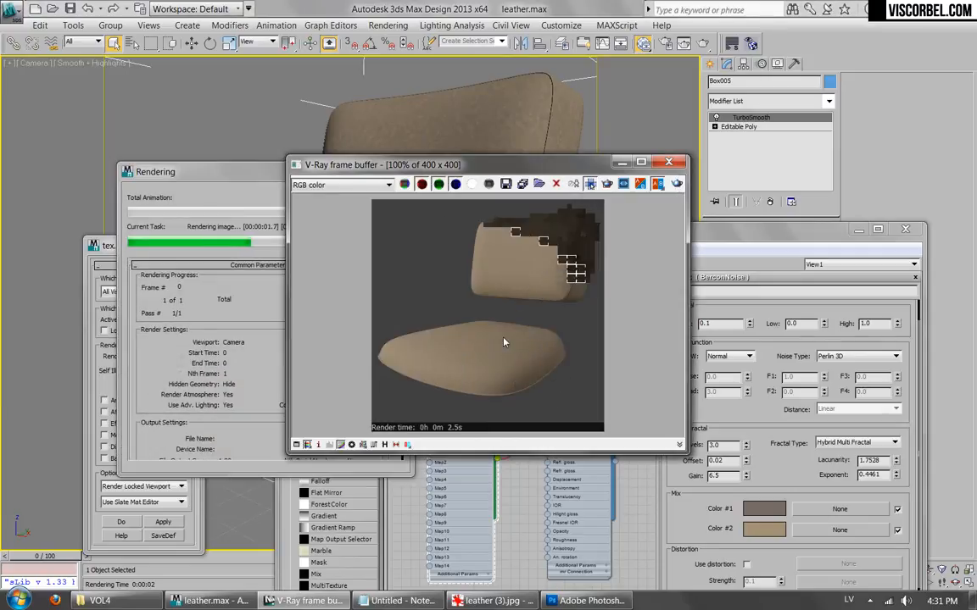
left_click(667, 163)
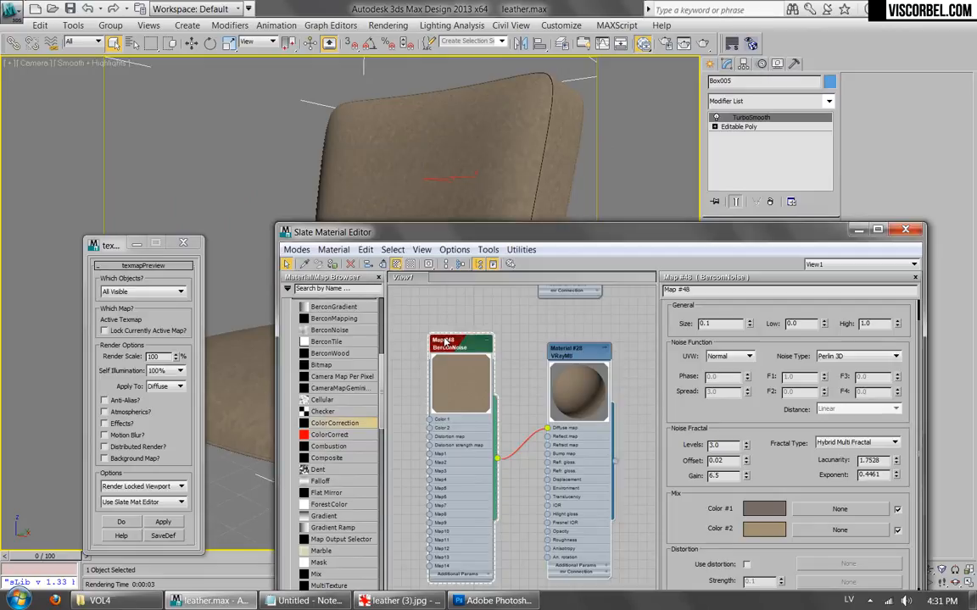
Insert a Mix map between the BerconNoise and the material's diffuse slot using Color 1, space out the nodes and open its parameters.
left_click_drag(444, 342, 418, 342)
middle_click_drag(511, 375, 539, 353)
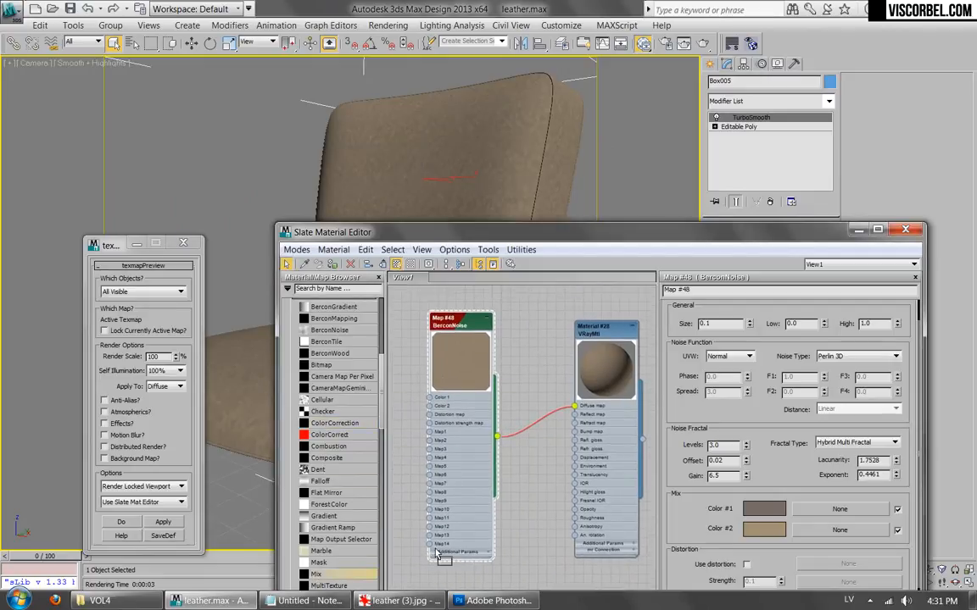
left_click_drag(540, 436, 539, 419)
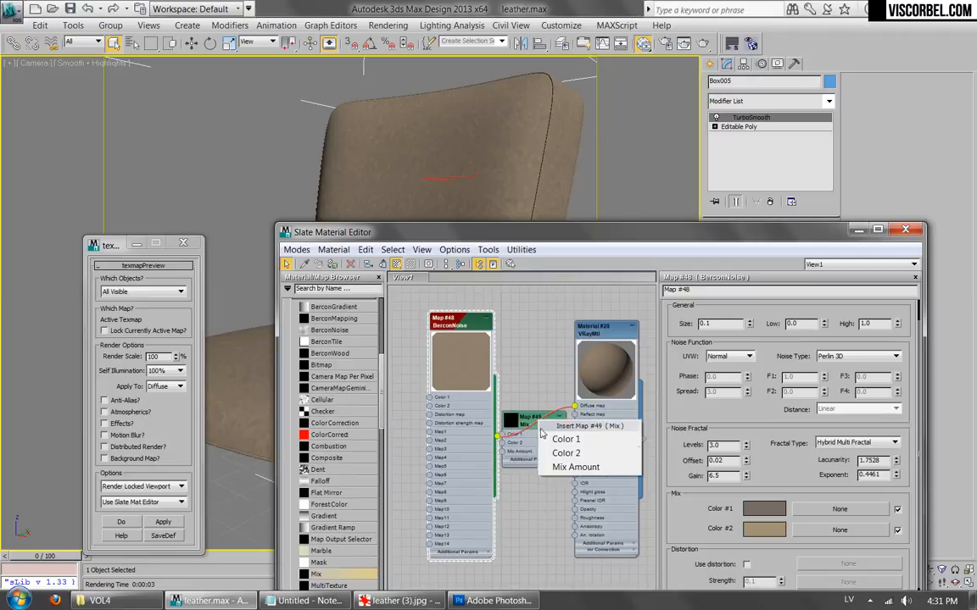
left_click(572, 440)
left_click_drag(461, 323, 398, 333)
left_click_drag(547, 422, 518, 396)
double_click(517, 395)
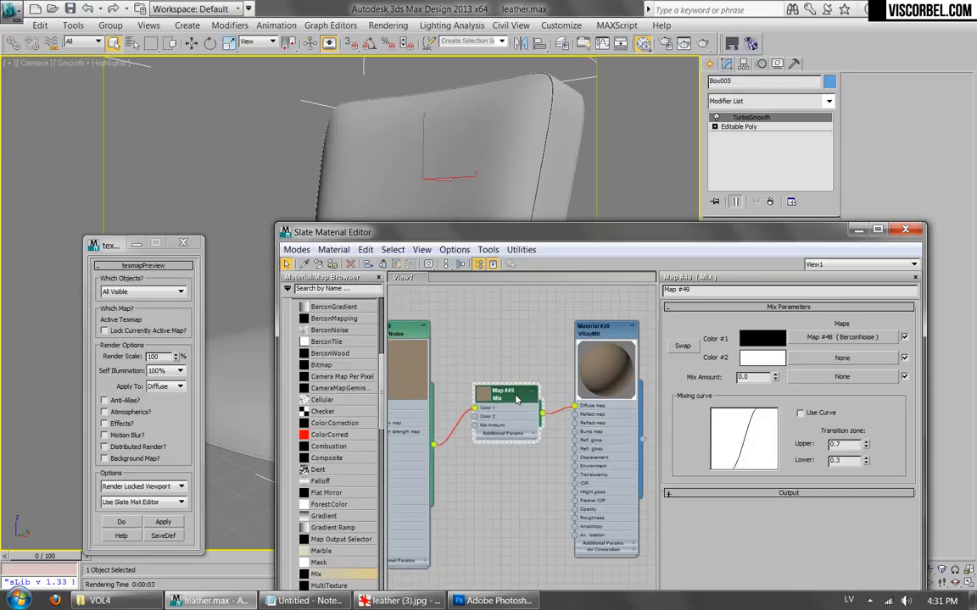
Set the Mix map's Color 2 to black, add a Noise map as its mix amount and enlarge the Mix node preview.
left_click(755, 362)
left_click_drag(456, 149, 401, 159)
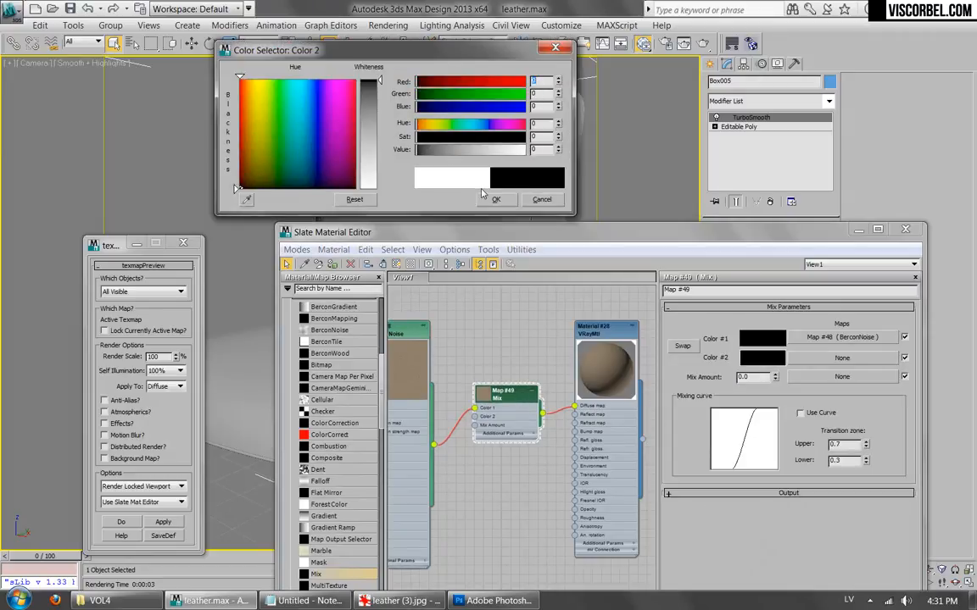
left_click(490, 196)
left_click(805, 378)
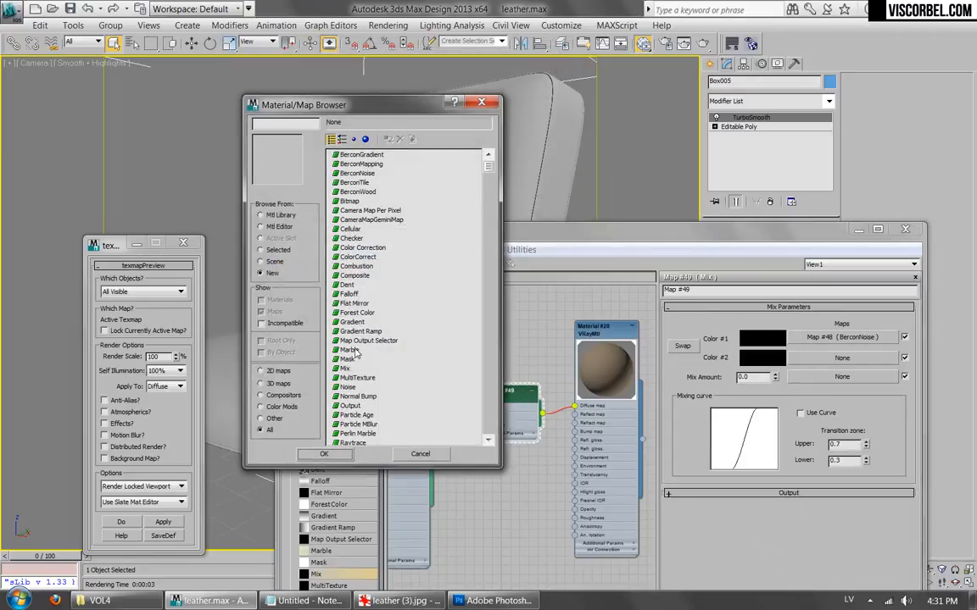
double_click(346, 387)
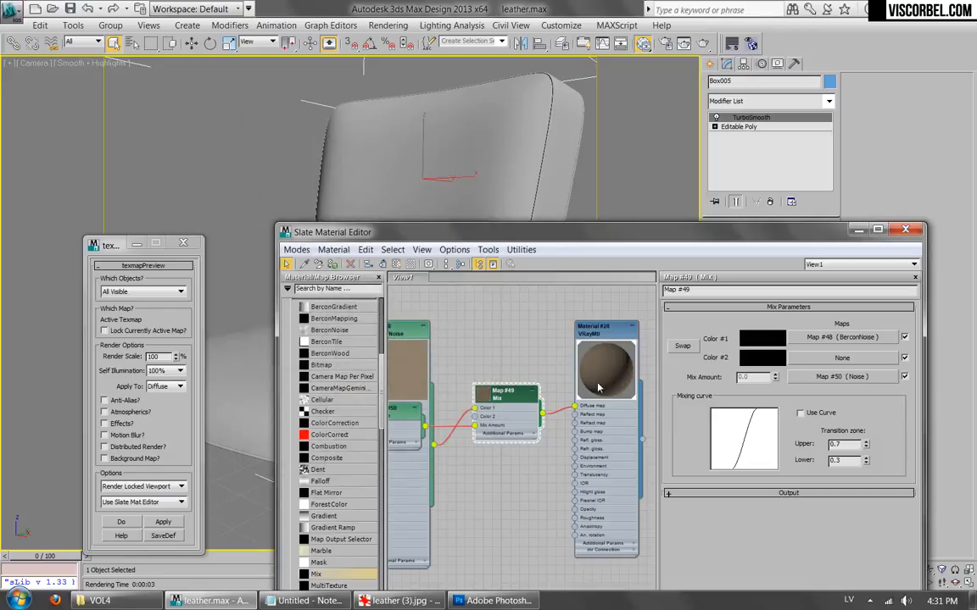
double_click(490, 395)
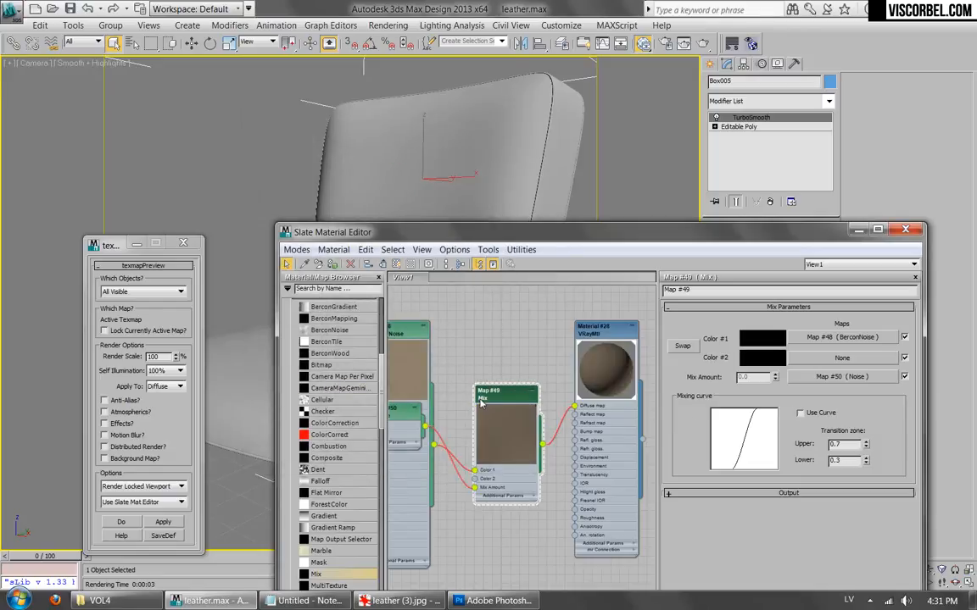
Set the Noise map to Fractal type with size 2 and move its node below the Mix node.
middle_click_drag(495, 405, 565, 362)
double_click(455, 377)
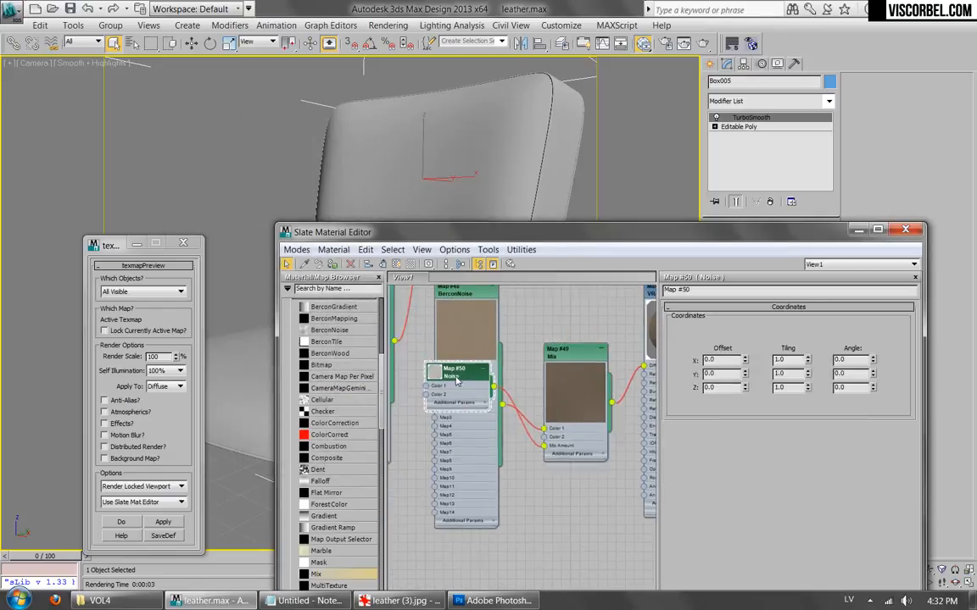
double_click(706, 482)
type("2")
key("Return")
left_click(811, 447)
middle_click_drag(596, 357, 559, 353)
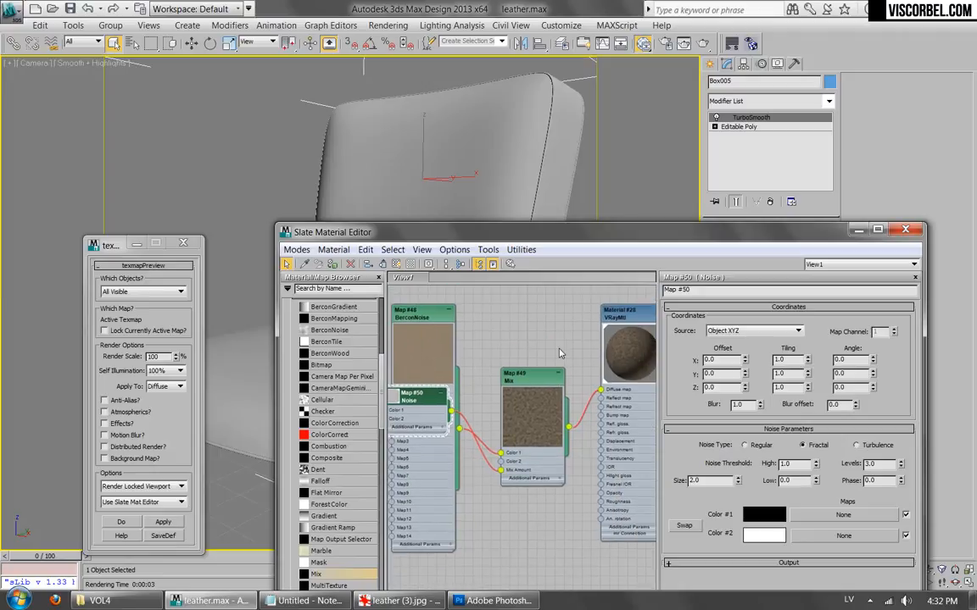
left_click_drag(405, 405, 471, 542)
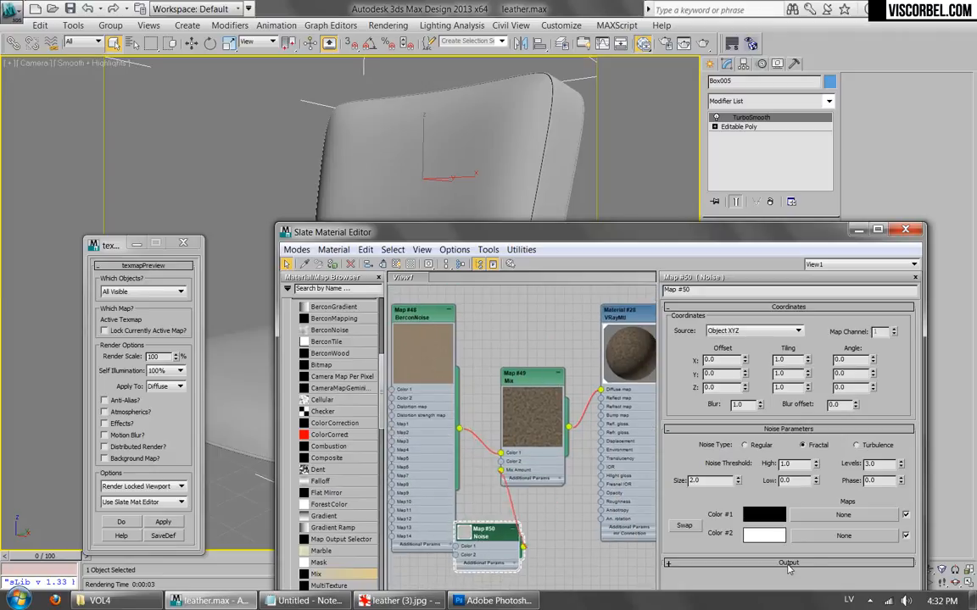
Set the Noise map's Color 2 to gray with a value of 73, render the result and close the frame buffer.
left_click(752, 531)
left_click_drag(414, 151, 446, 159)
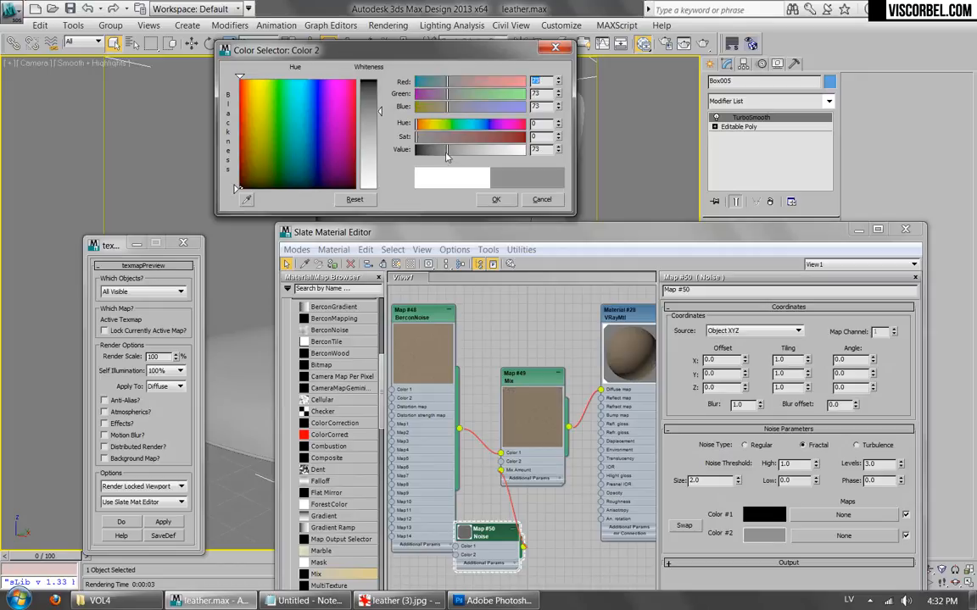
left_click(498, 202)
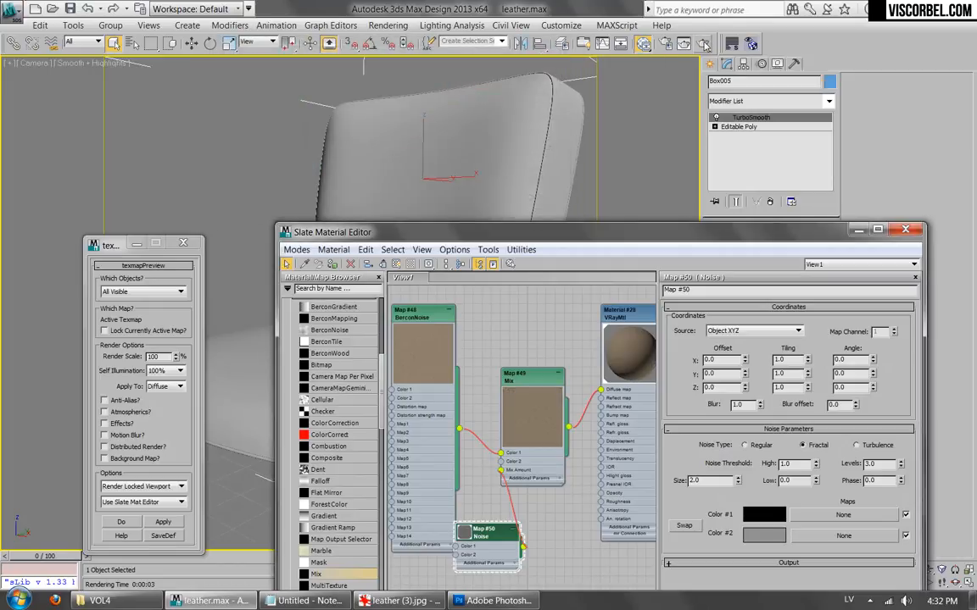
left_click(703, 43)
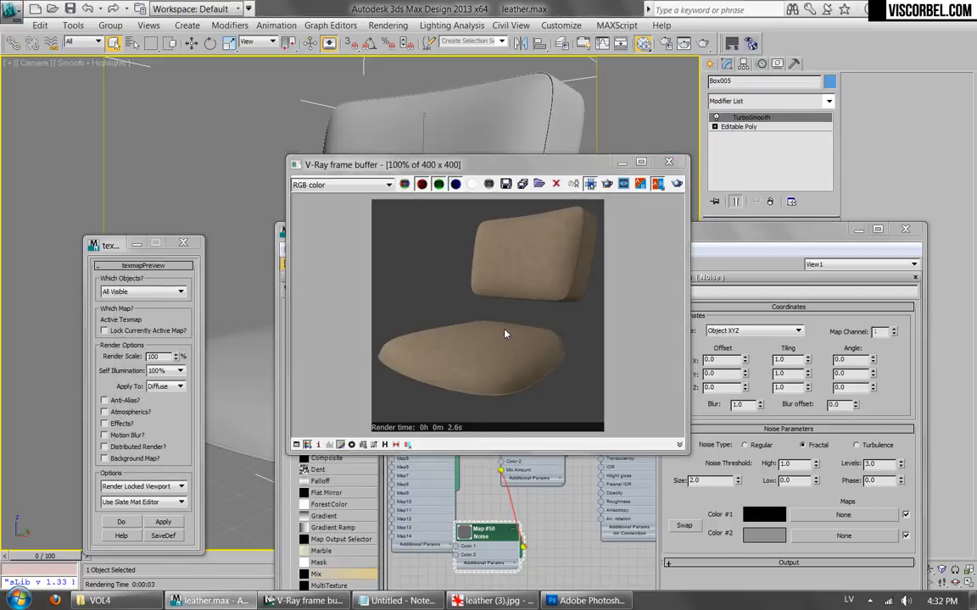
left_click(668, 162)
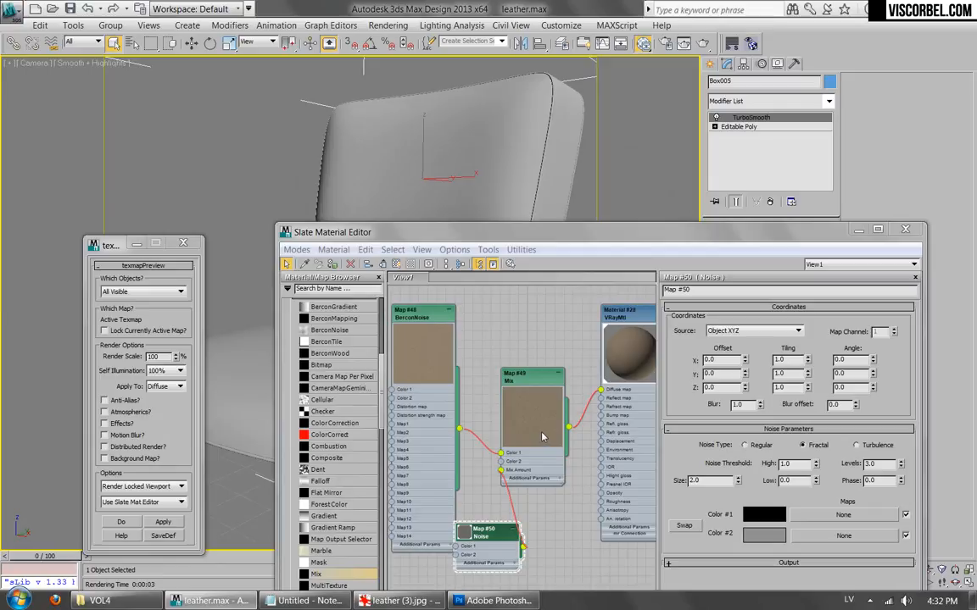
Insert a Falloff map between the Mix map and the material's diffuse slot using Map 1, and space out the nodes.
middle_click_drag(571, 396, 507, 391)
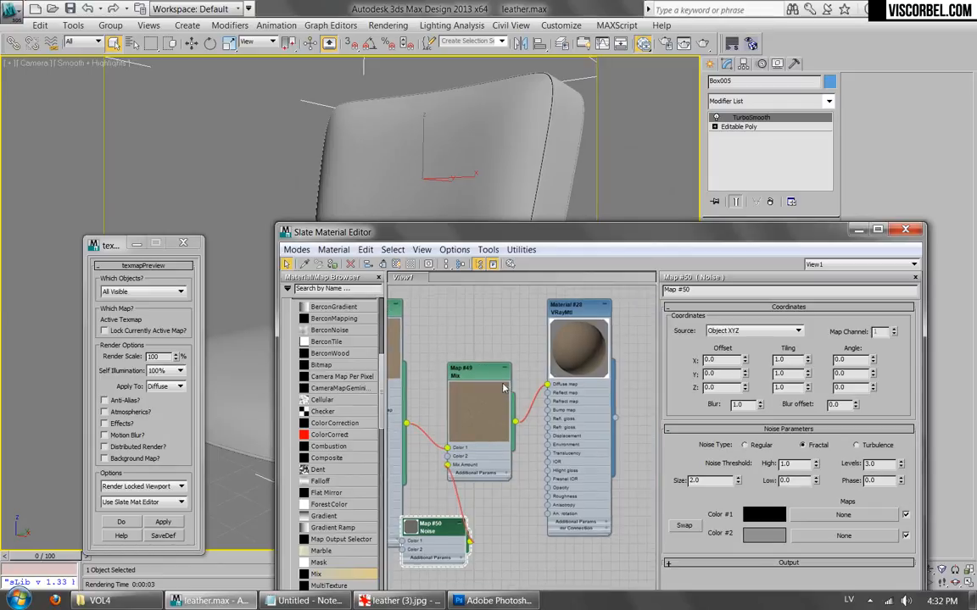
scroll(503, 387, "up", 2)
left_click_drag(456, 304, 446, 366)
left_click_drag(383, 385, 382, 413)
left_click_drag(313, 370, 532, 407)
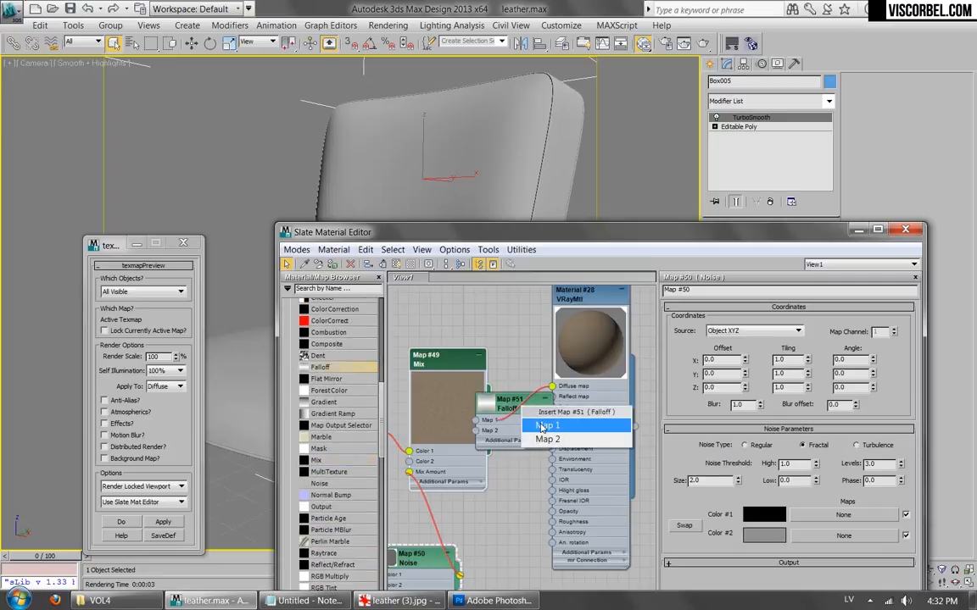
left_click(543, 427)
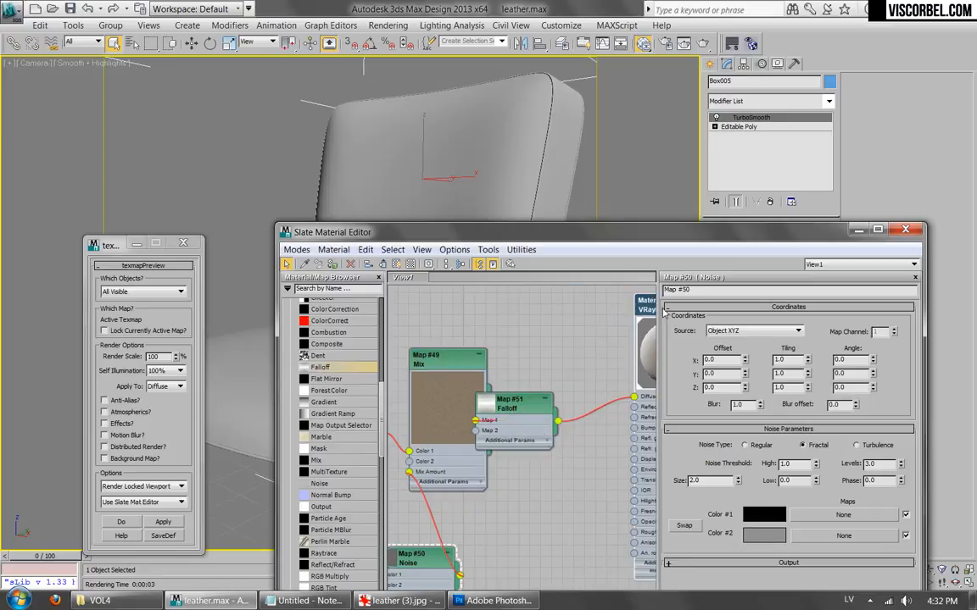
left_click_drag(515, 403, 580, 386)
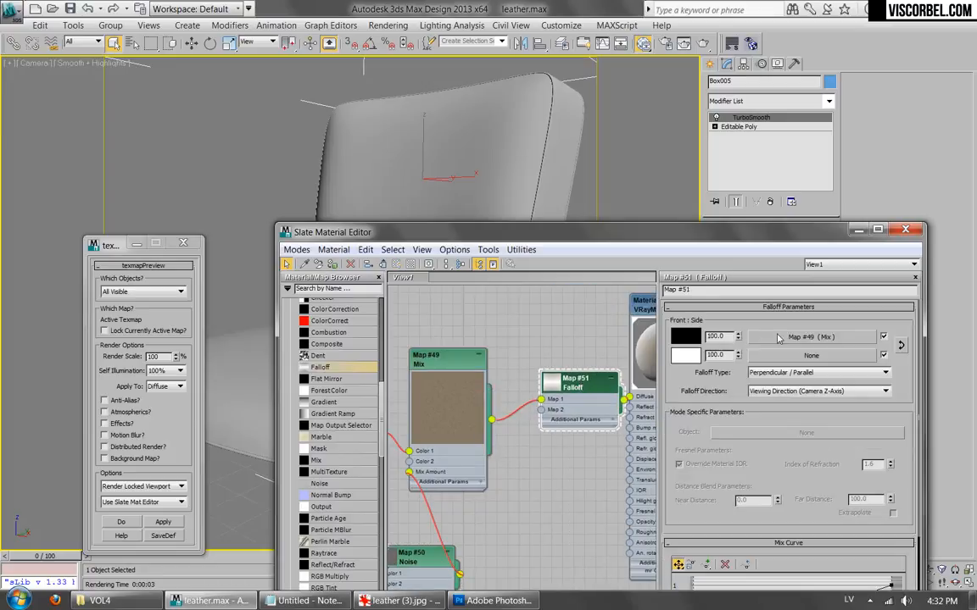
Connect the Mix map to the Falloff's Map 2 as well and set the side amount to 75.
left_click_drag(493, 421, 541, 409)
double_click(728, 356)
type("50")
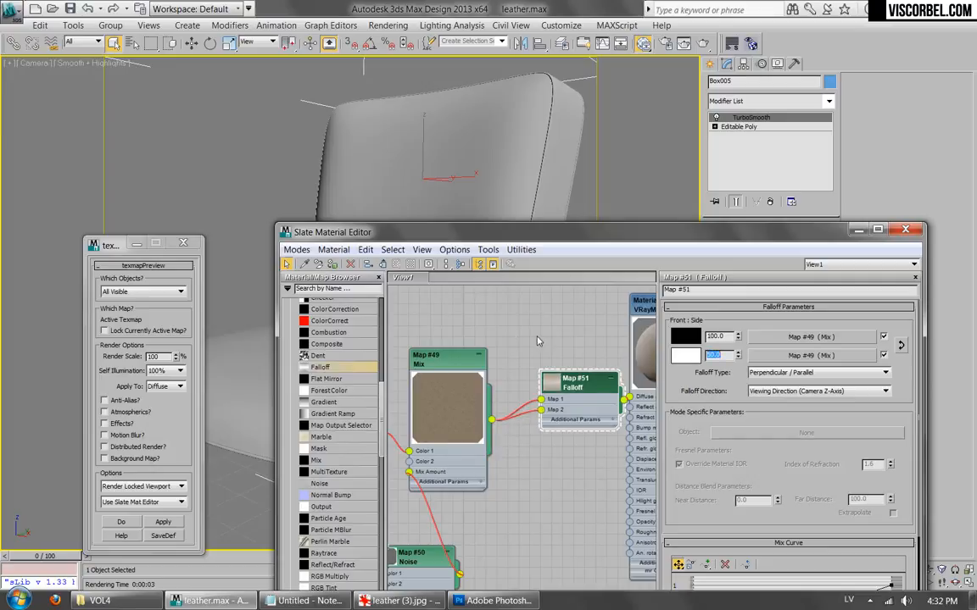
middle_click_drag(668, 333, 530, 332)
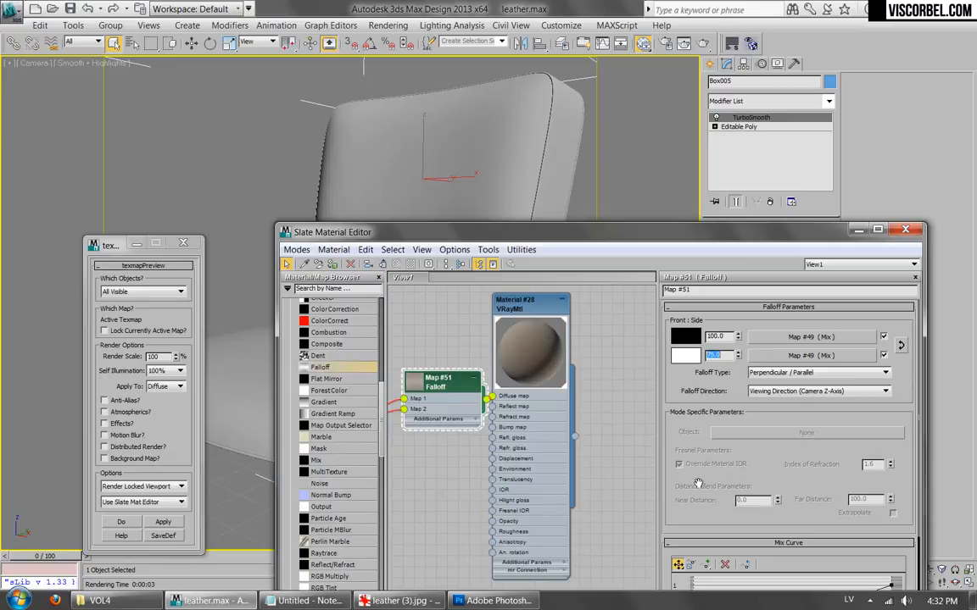
Convert the Falloff mix curve's end point to Bezier and bend the curve downward, then render and close the frame buffer.
scroll(696, 484, "down", 3)
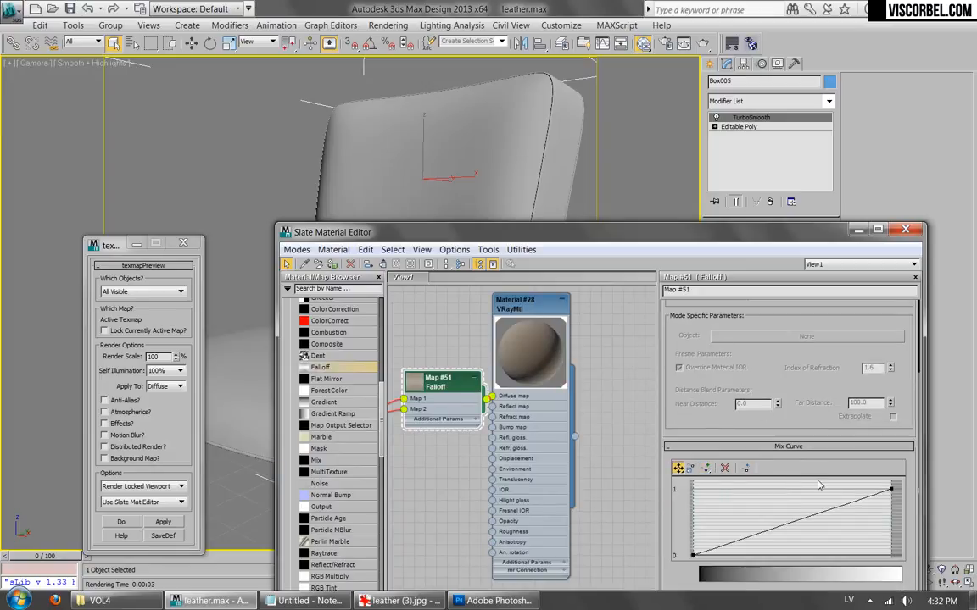
right_click(892, 488)
left_click(890, 434)
left_click_drag(843, 509, 900, 534)
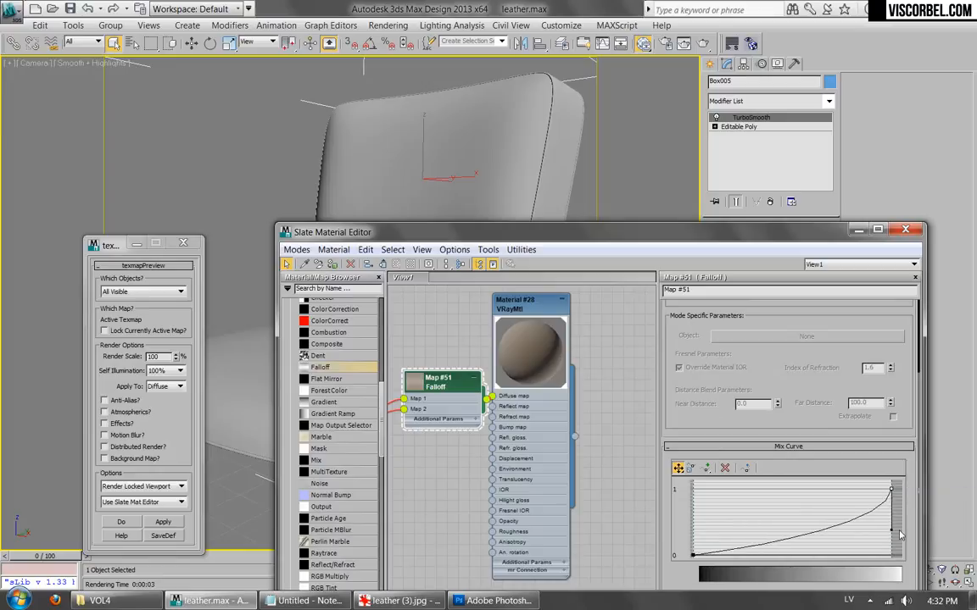
left_click(643, 43)
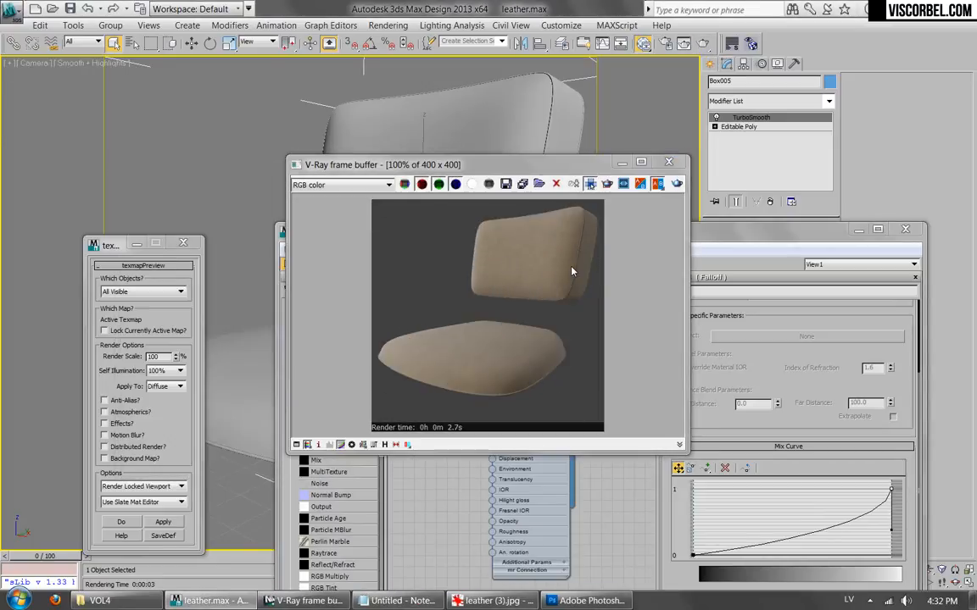
left_click(668, 161)
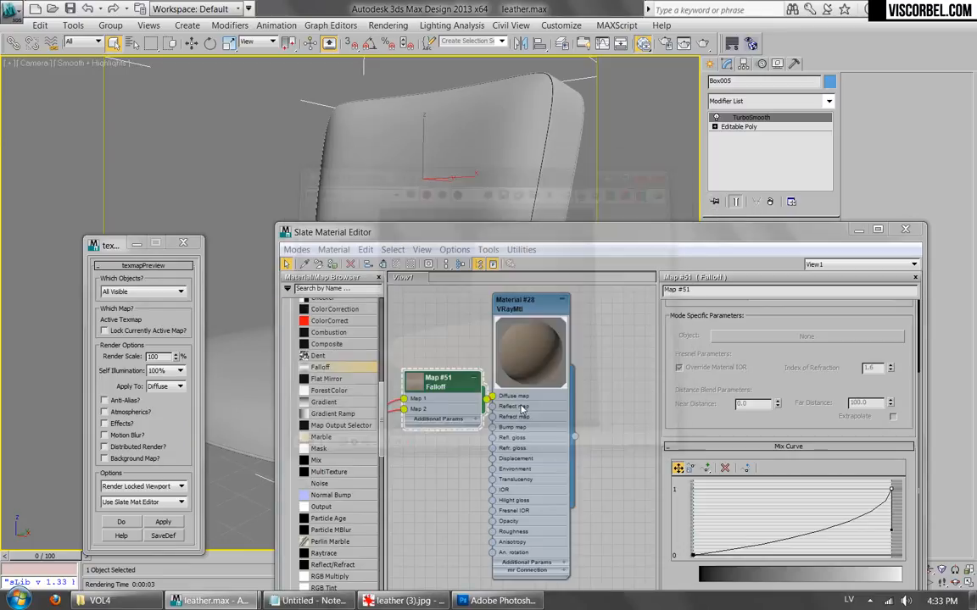
Connect the Mix map to the material's bump slot through a Color Correction map with saturation -100.
middle_click_drag(595, 413, 601, 390)
left_click_drag(564, 348, 553, 337)
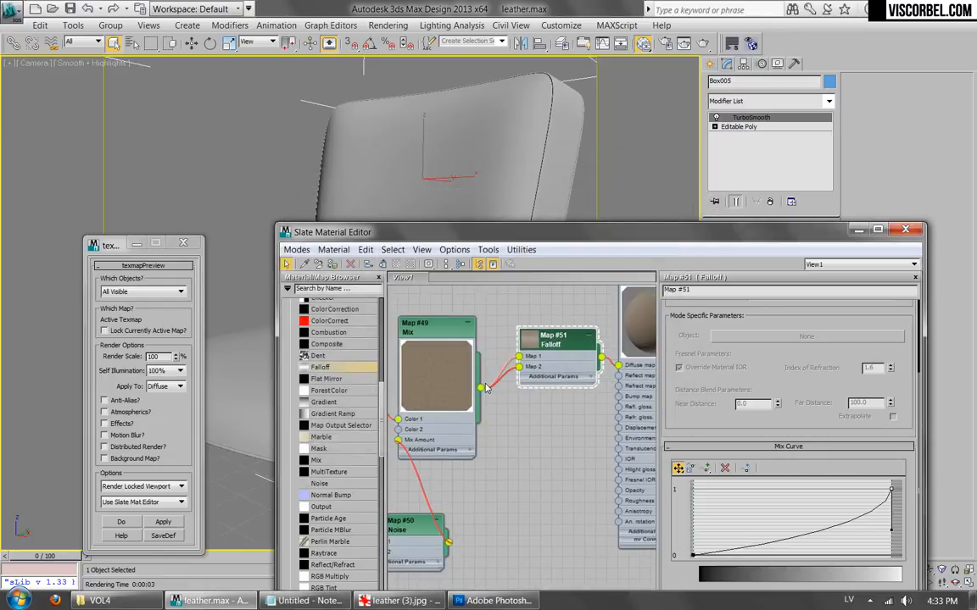
left_click_drag(481, 389, 618, 398)
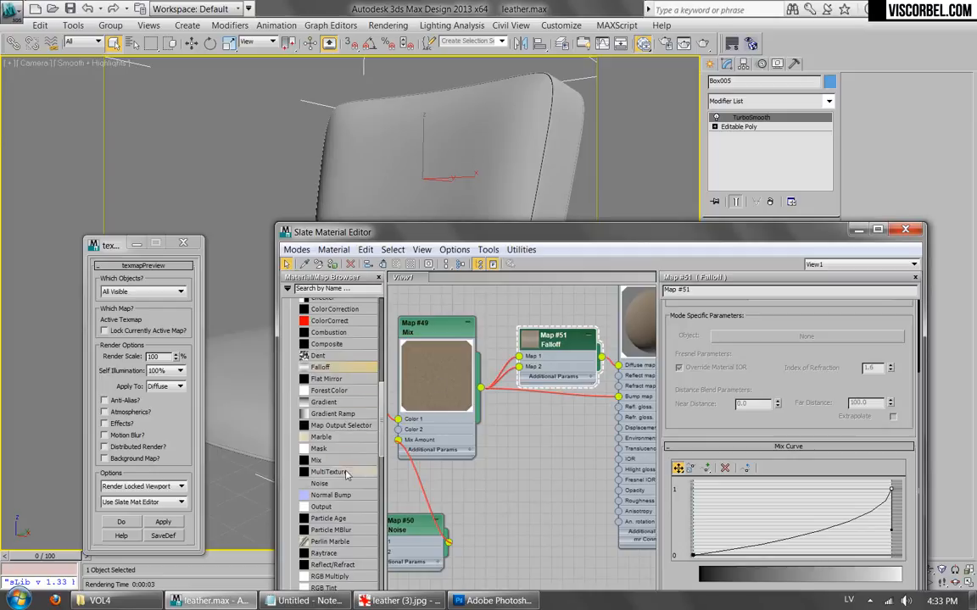
left_click_drag(332, 309, 562, 442)
double_click(562, 441)
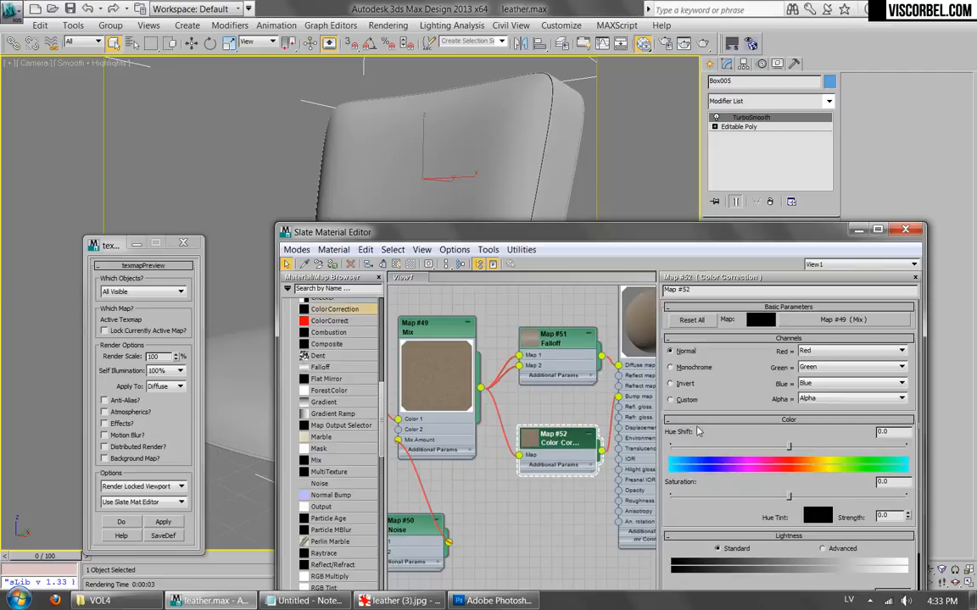
left_click_drag(789, 497, 559, 505)
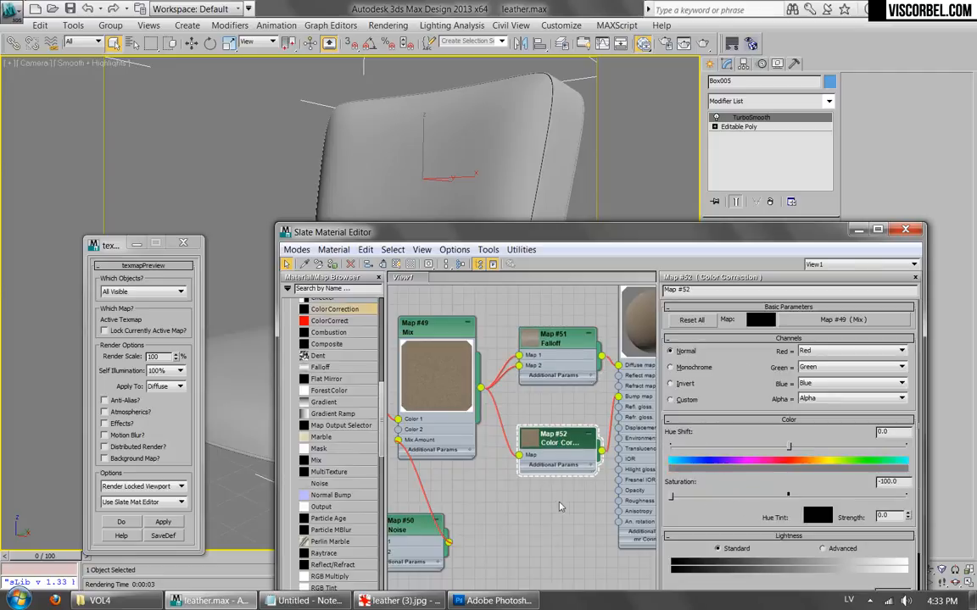
Set the VRayMtl's bump amount to 60, render the result and close the frame buffer.
middle_click_drag(572, 335, 501, 383)
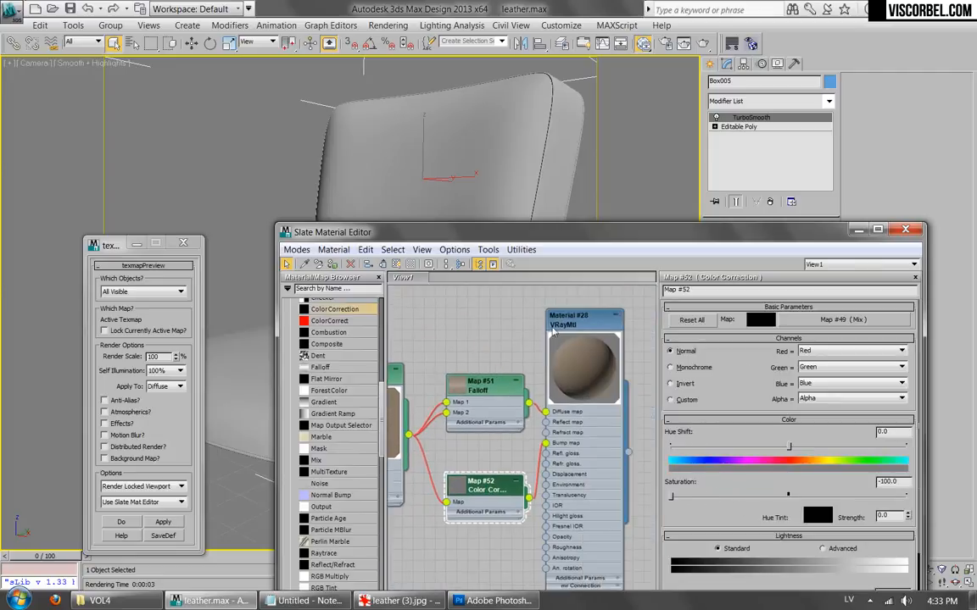
double_click(575, 325)
scroll(673, 529, "down", 5)
left_click(739, 570)
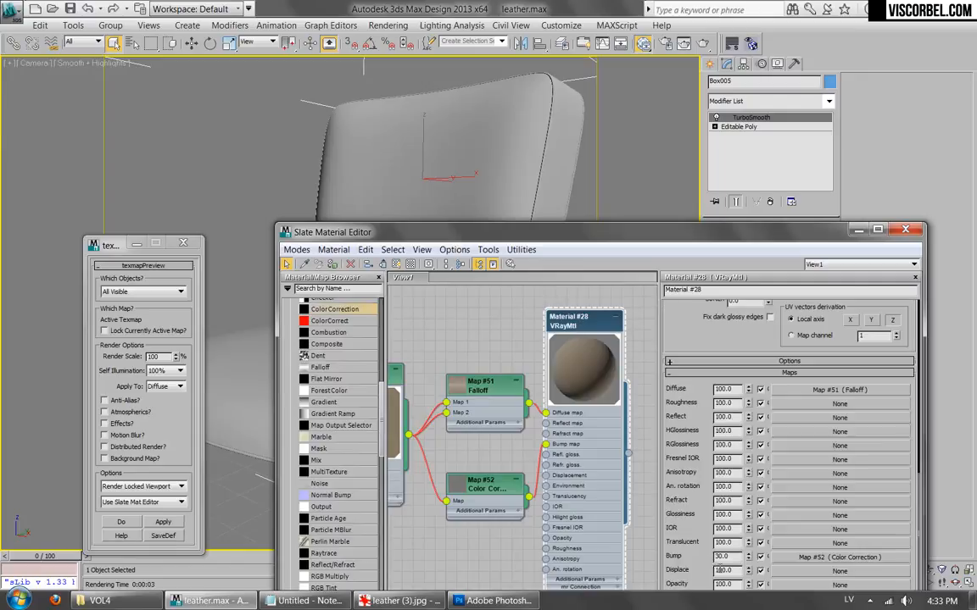
type("60")
key("Return")
left_click(646, 46)
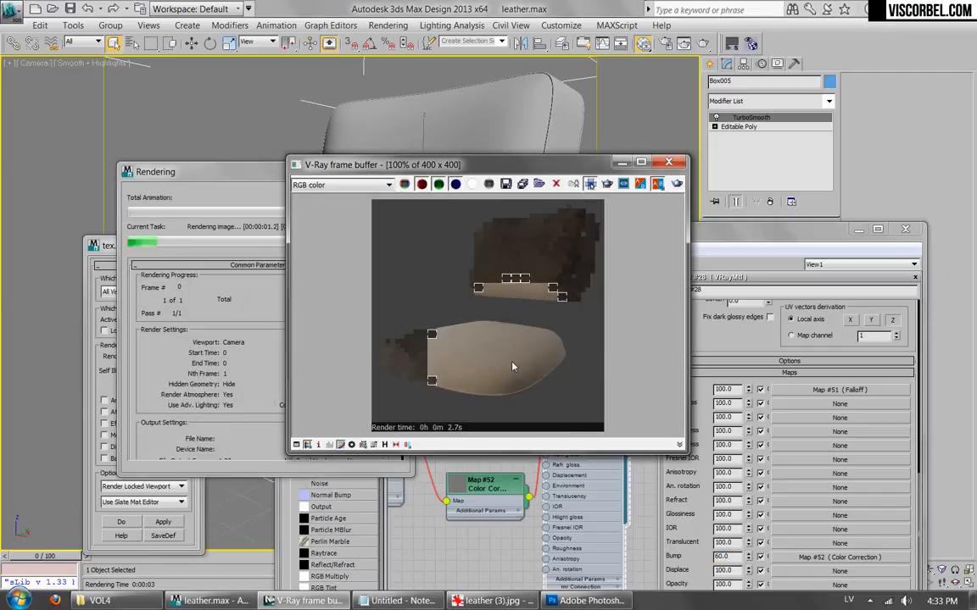
left_click(679, 165)
Create a VRayBlendMtl with the Leather material as its base and Material #28 as Coat 1.
scroll(555, 382, "down", 4)
middle_click_drag(559, 353, 526, 446)
left_click_drag(486, 321, 523, 338)
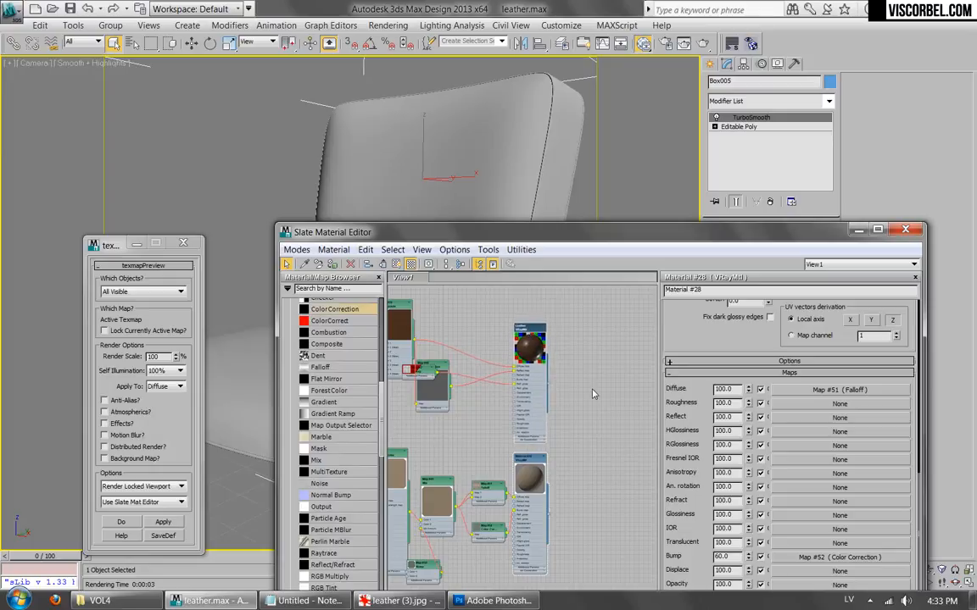
right_click(592, 389)
mouse_move(631, 398)
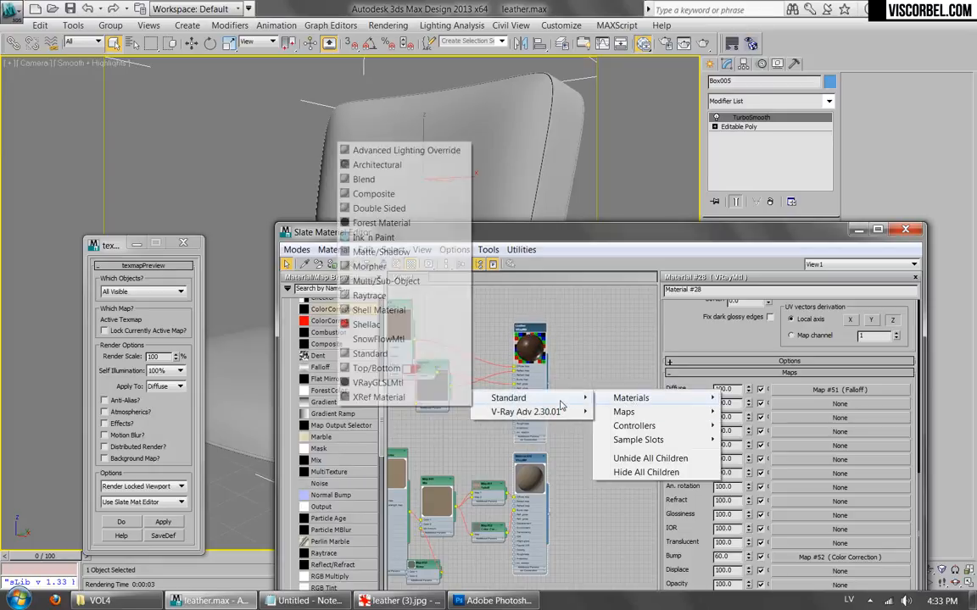
mouse_move(526, 412)
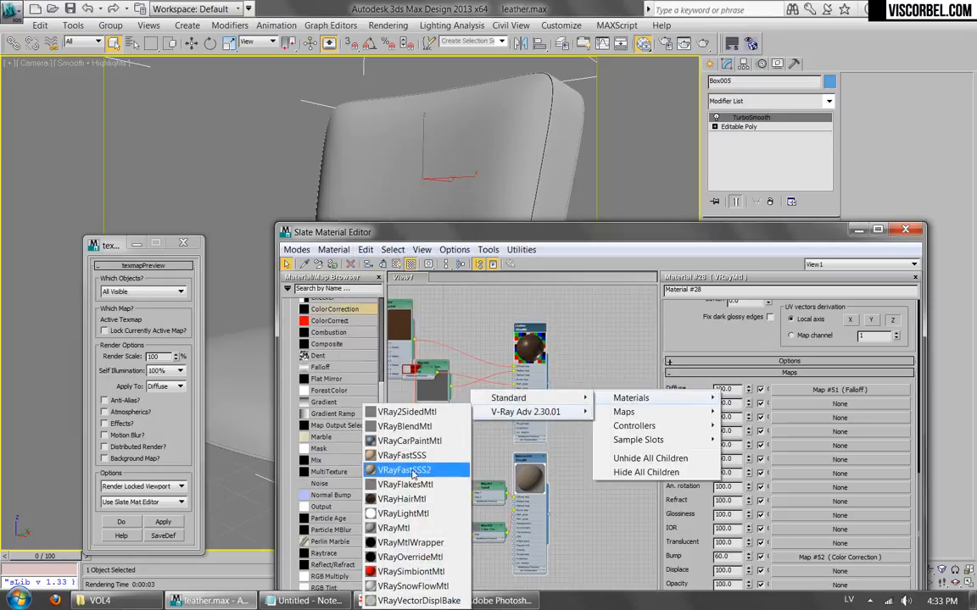
left_click(408, 426)
scroll(532, 394, "up", 3)
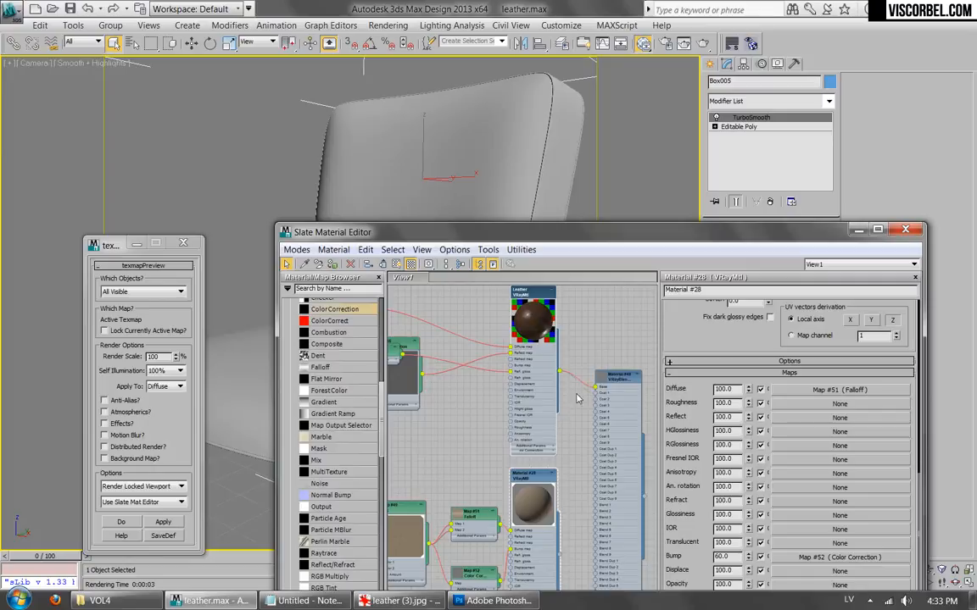
left_click_drag(583, 549, 598, 398)
Add a Composite map as the blend material's first blend amount, move its node clear of the material and open its parameters.
double_click(615, 388)
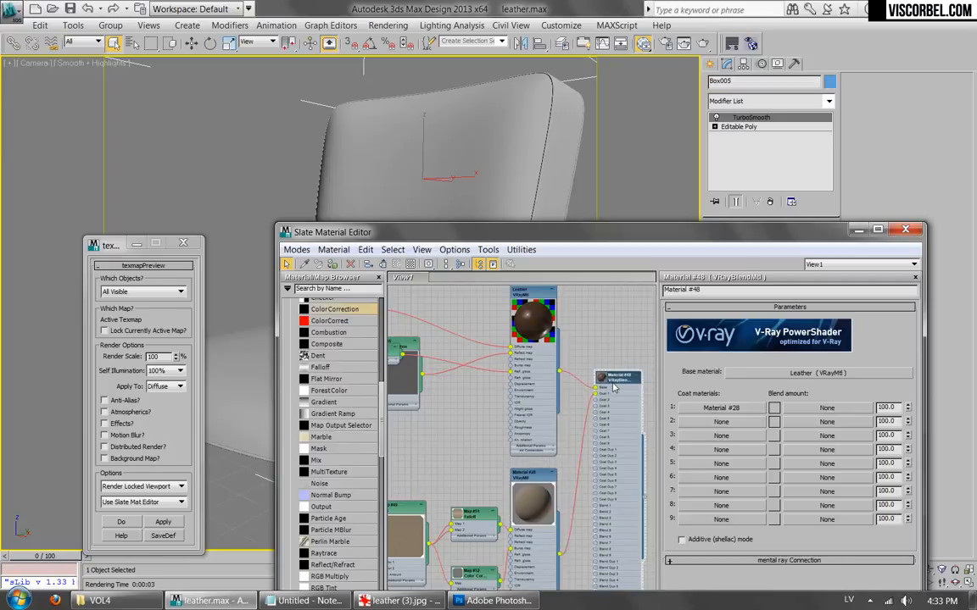
left_click(827, 408)
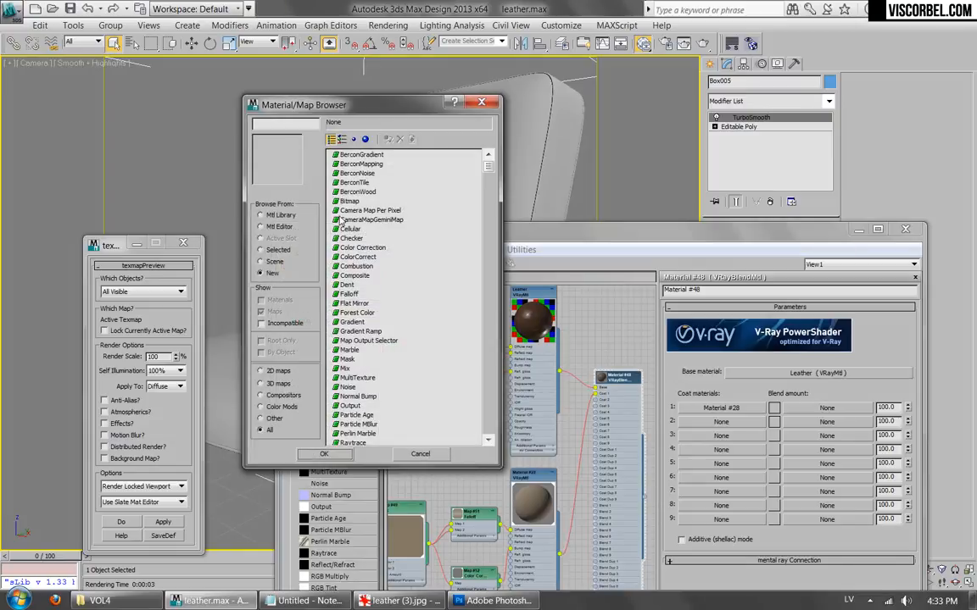
double_click(354, 277)
middle_click_drag(569, 449, 519, 422)
left_click_drag(488, 503, 657, 508)
middle_click_drag(621, 492, 514, 427)
double_click(546, 449)
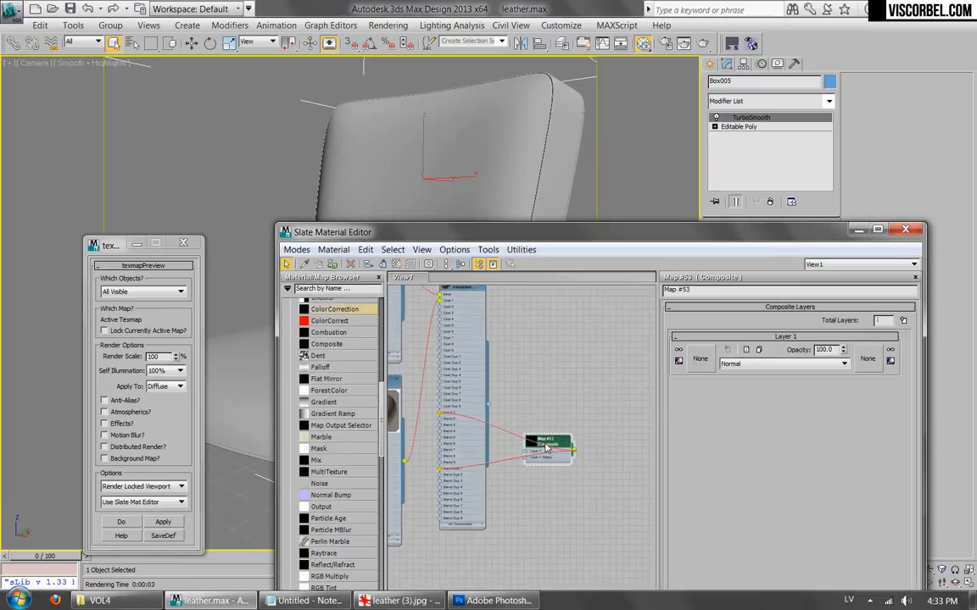
Load dirt (13).png as a Bitmap in the Composite's Layer 1, place its node below the Composite and show it in the viewport.
left_click(699, 358)
double_click(355, 201)
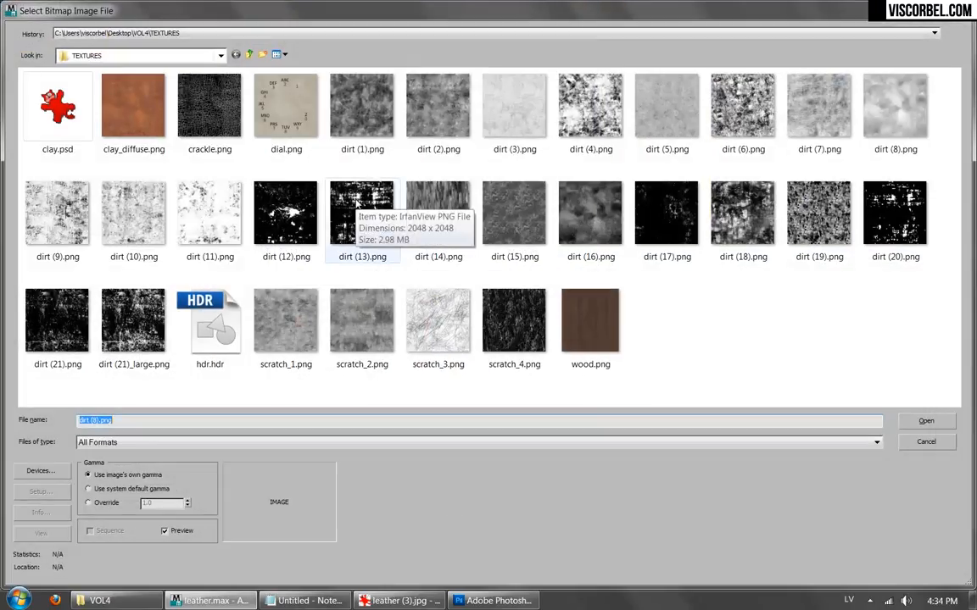
double_click(361, 213)
middle_click_drag(545, 409, 550, 393)
left_click_drag(485, 432, 556, 467)
right_click(555, 466)
left_click(611, 298)
Assign the VRayBlendMtl to the selected object and enlarge the blend node's preview.
left_click_drag(534, 233, 618, 199)
middle_click_drag(612, 258, 625, 349)
left_click(416, 232)
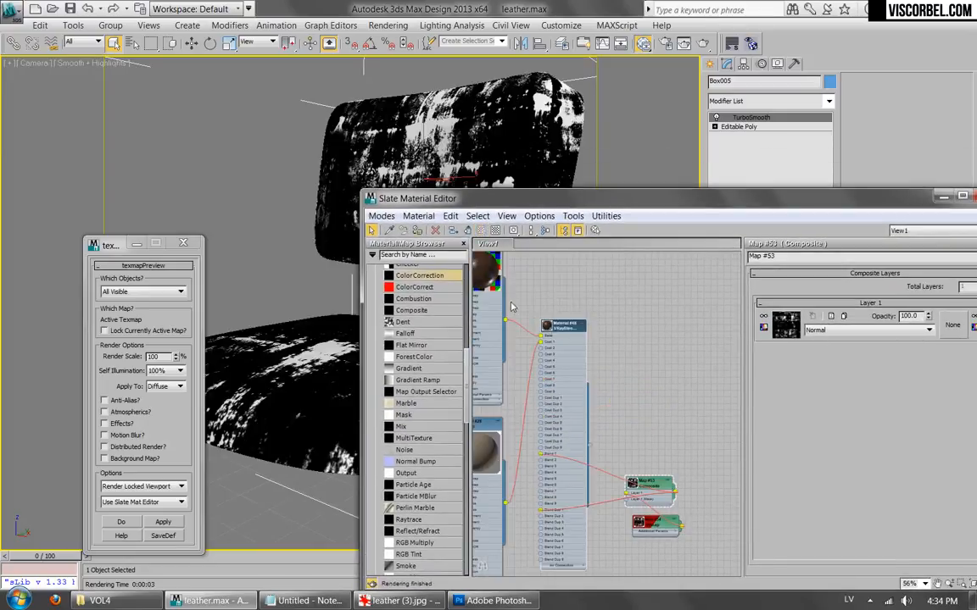
double_click(548, 325)
scroll(634, 373, "up", 2)
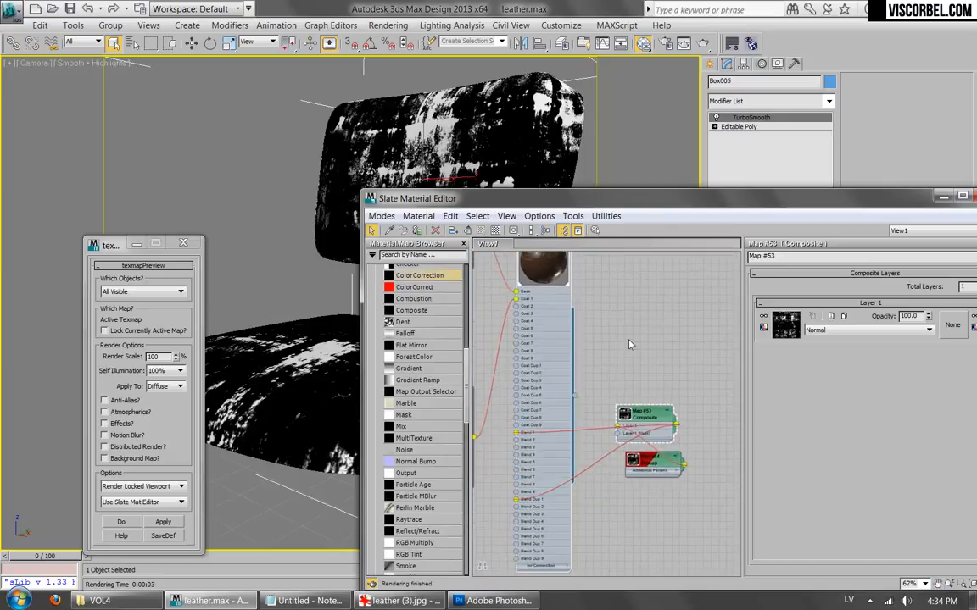
Set the dirt bitmap's U and V tiling to 2.
double_click(643, 472)
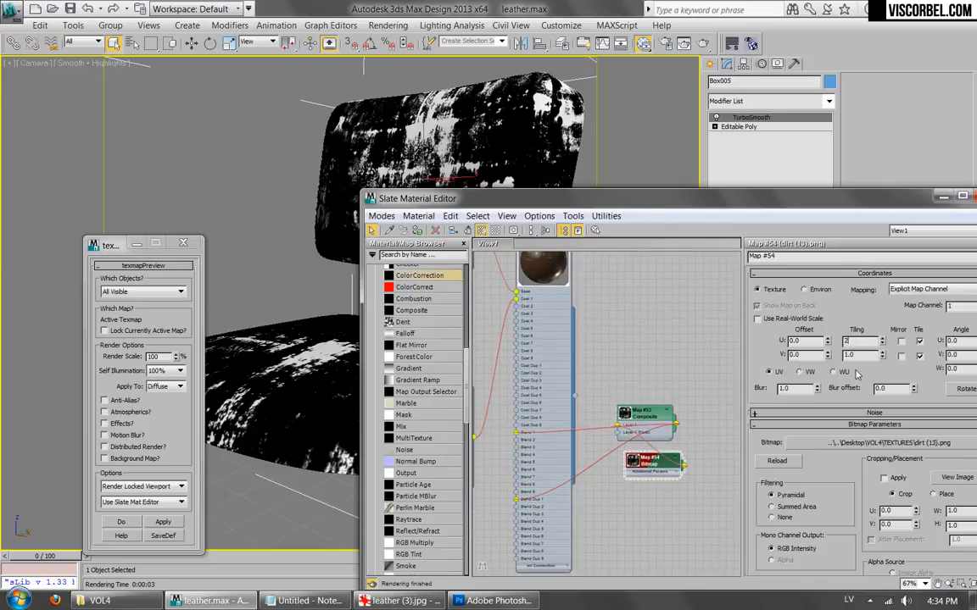
key("Tab")
type("2")
key("Return")
Add a second layer to the Composite map and load crackle.png into it as a Bitmap.
left_click_drag(619, 202, 545, 142)
double_click(569, 351)
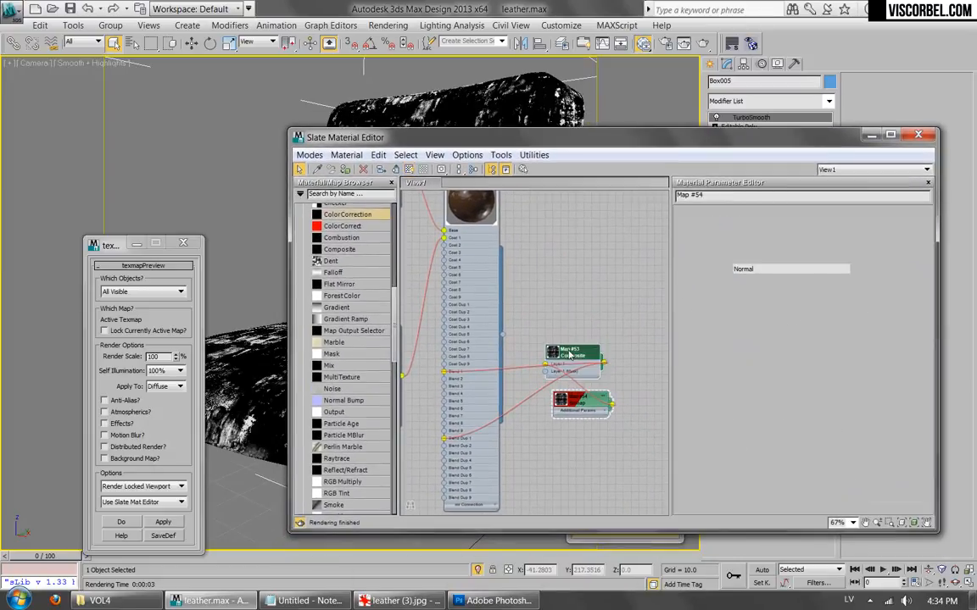
left_click(916, 227)
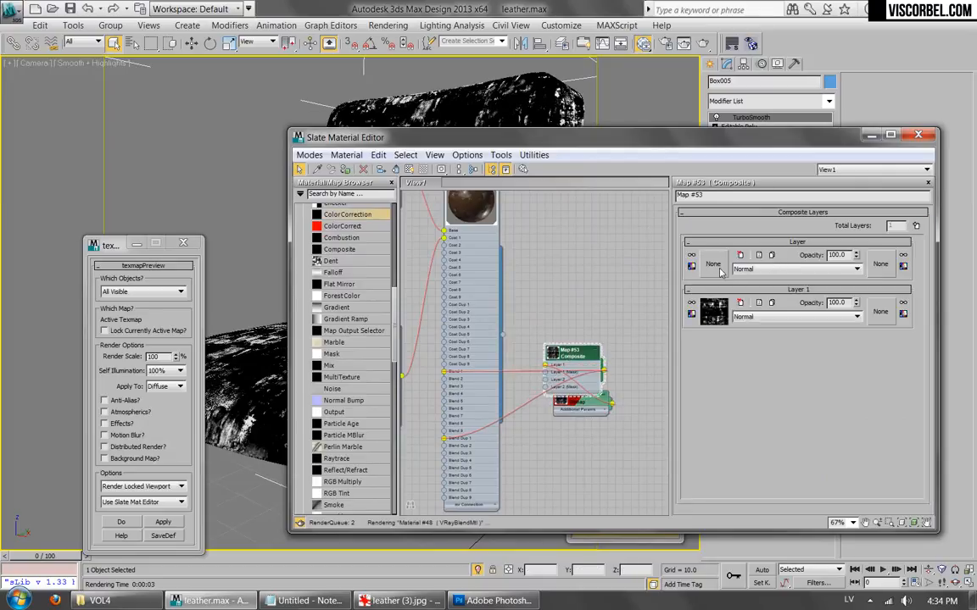
left_click(713, 264)
double_click(348, 202)
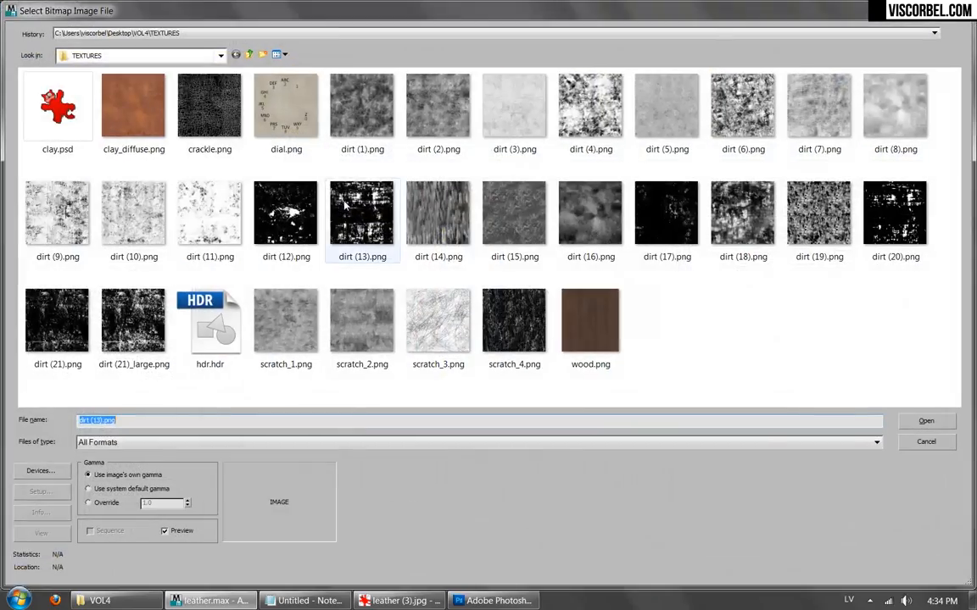
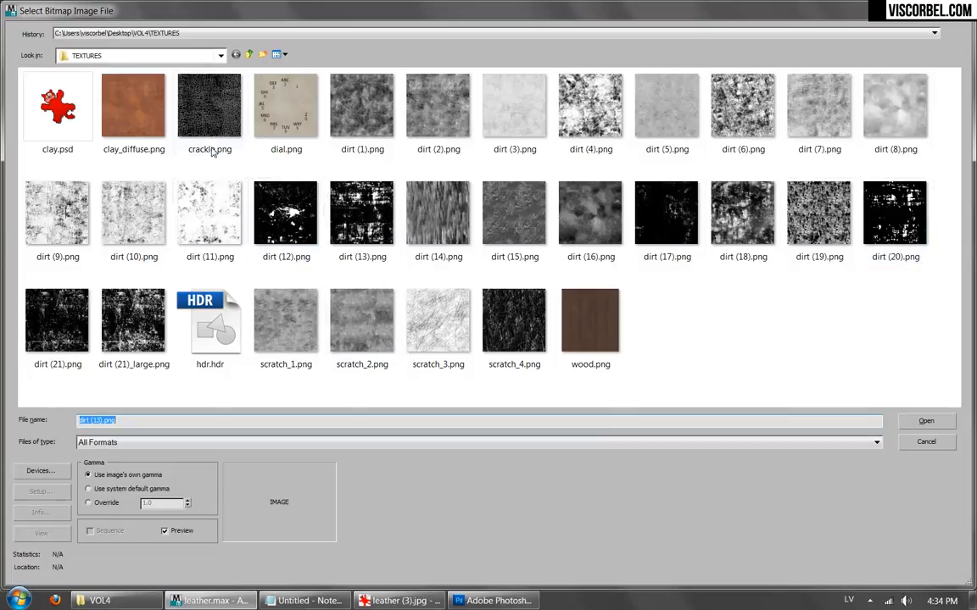
left_click(183, 93)
double_click(183, 93)
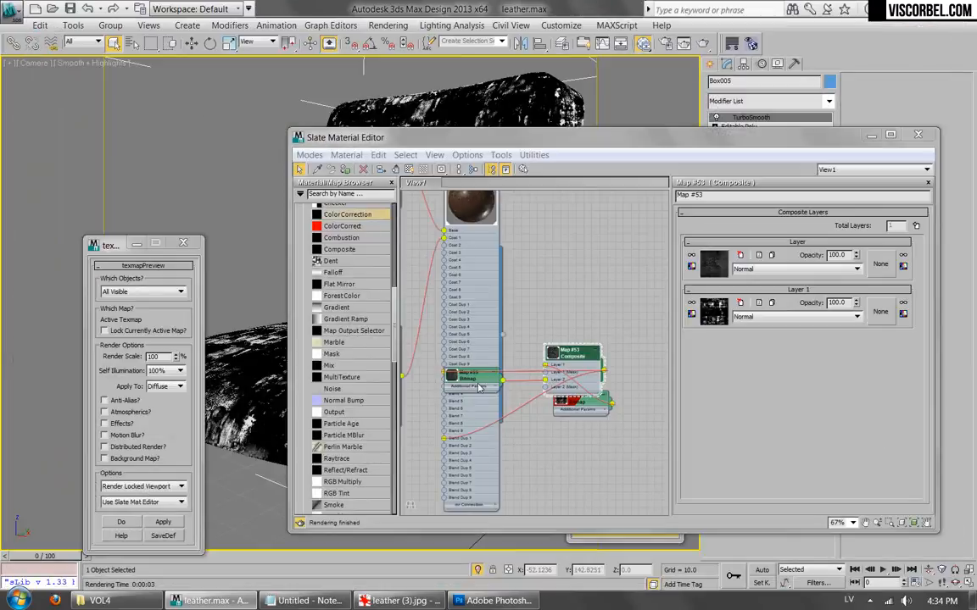
Move the crackle bitmap node below the other map nodes and show its texture in the viewport.
left_click_drag(476, 384, 556, 443)
right_click(557, 442)
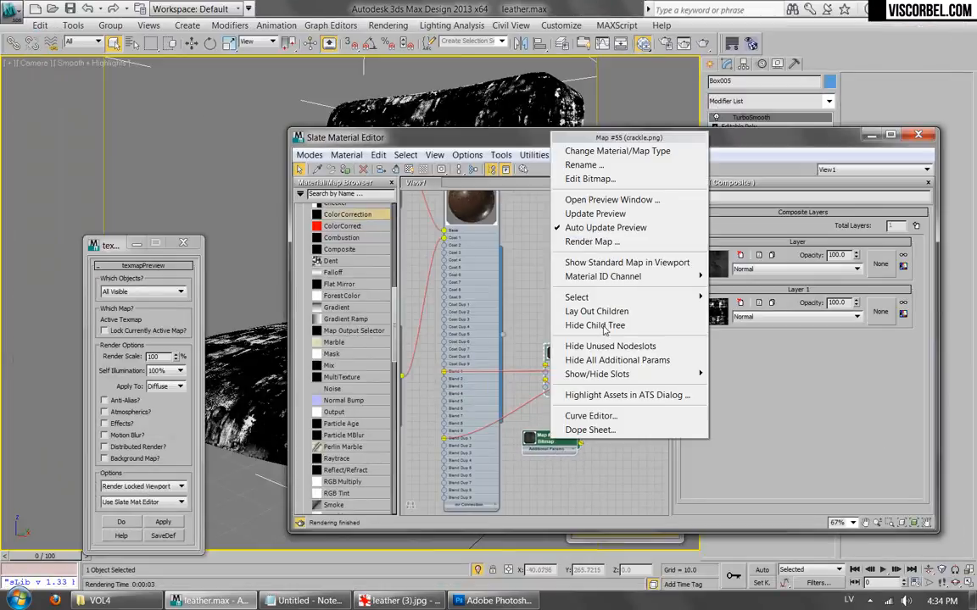
left_click(619, 263)
left_click_drag(545, 138, 552, 116)
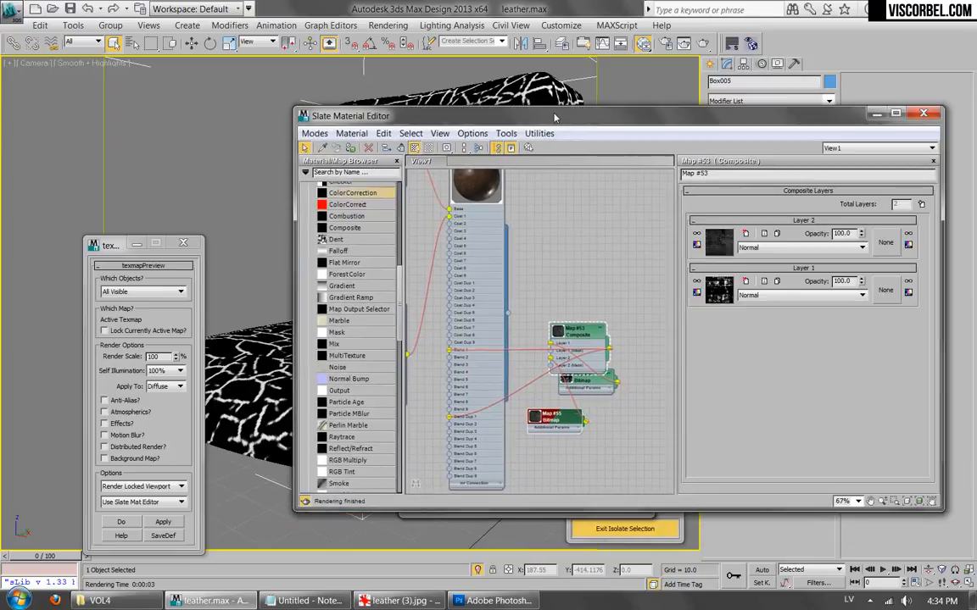
Set the crackle bitmap's U and V tiling to 4.
left_click(719, 242)
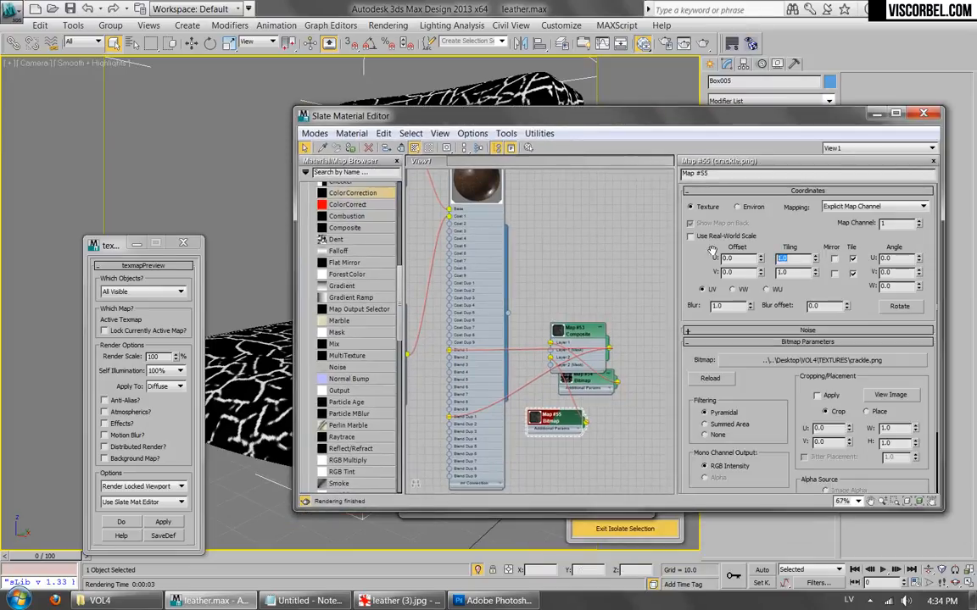
key("Tab")
type("4")
key("Return")
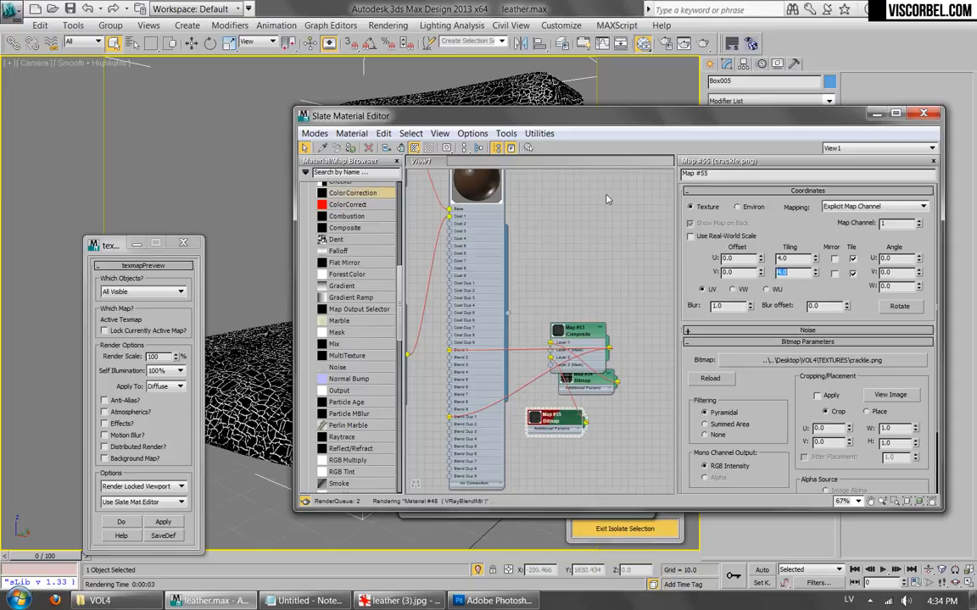
Move the Composite node clear of the bitmap nodes, enlarge its preview and show its map in the viewport.
left_click_drag(548, 120, 505, 131)
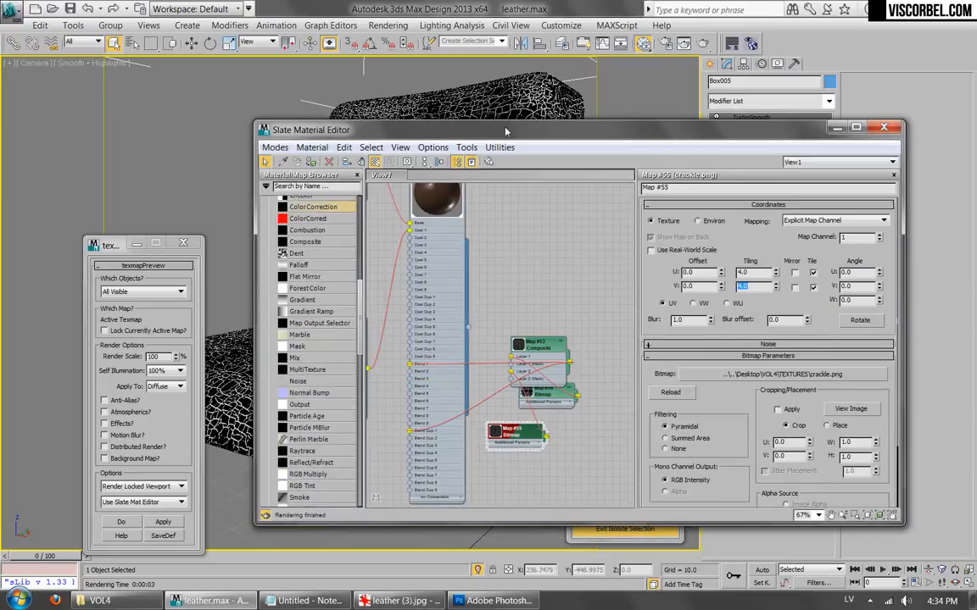
left_click_drag(544, 344, 614, 305)
right_click(615, 305)
double_click(595, 306)
middle_click_drag(595, 307, 501, 280)
scroll(502, 280, "up", 1)
right_click(513, 282)
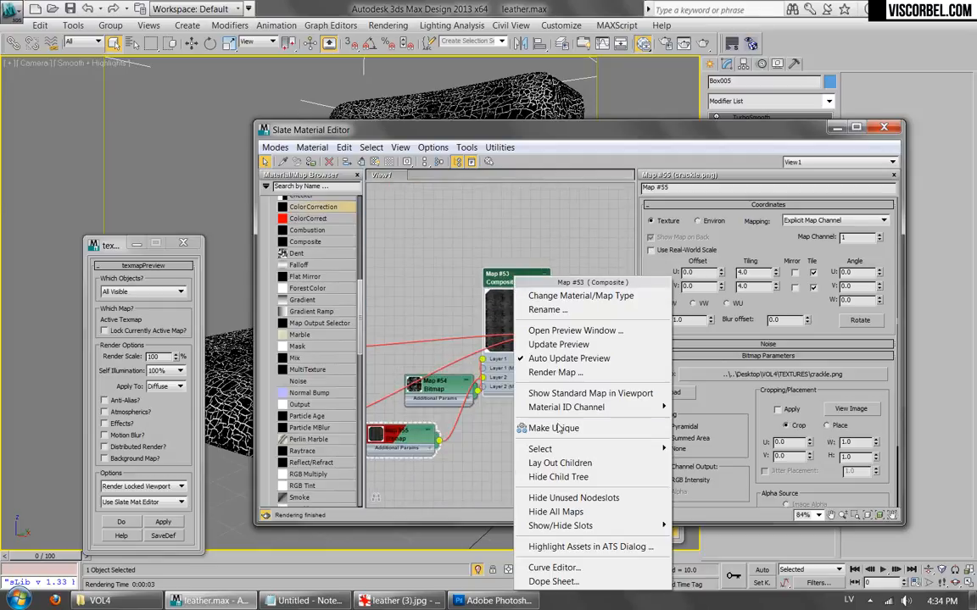
left_click(568, 394)
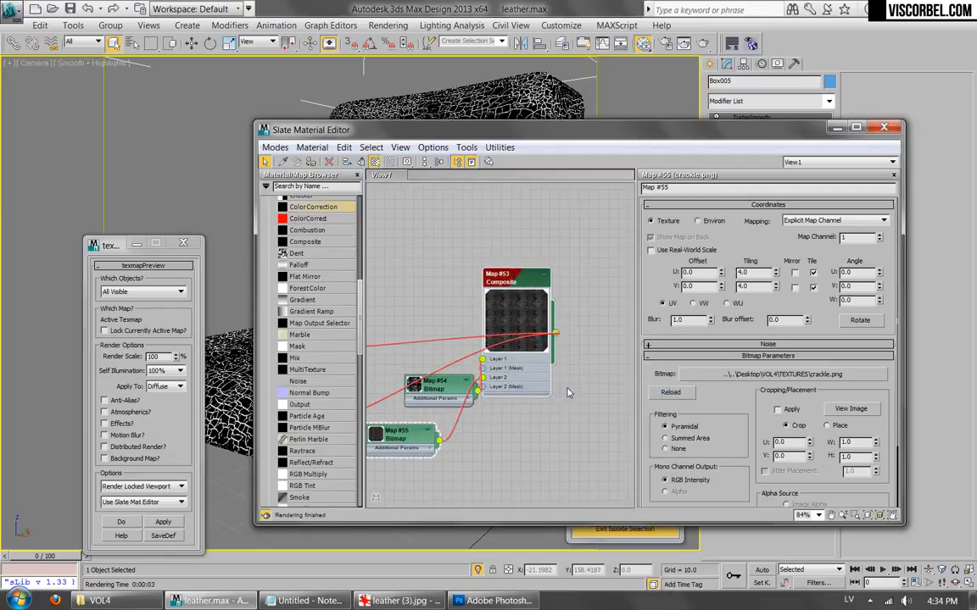
Set the blending mode of the Composite map's Layer 2 to Lighten.
double_click(507, 297)
left_click(739, 262)
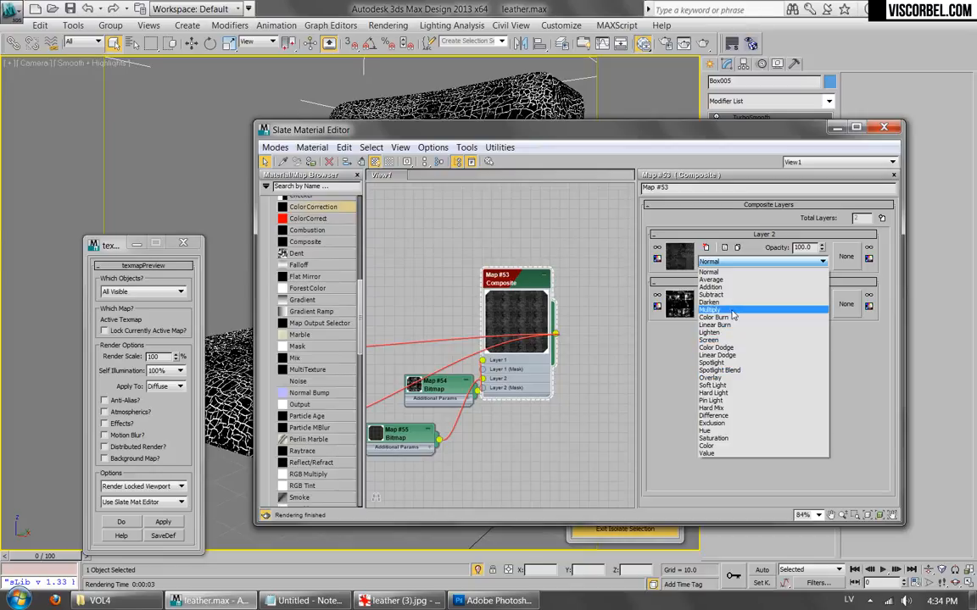
left_click(727, 333)
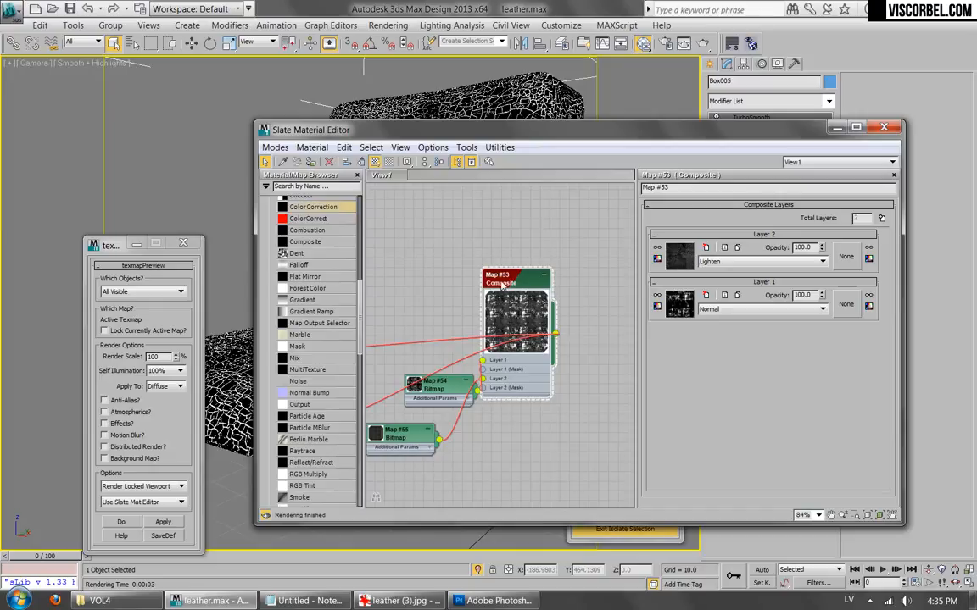
Render a texmap preview of the Composite map with its Lighten layer, and close the render window.
mouse_move(519, 134)
left_mouse_down()
mouse_move(882, 348)
mouse_move(519, 133)
mouse_move(527, 132)
left_mouse_up()
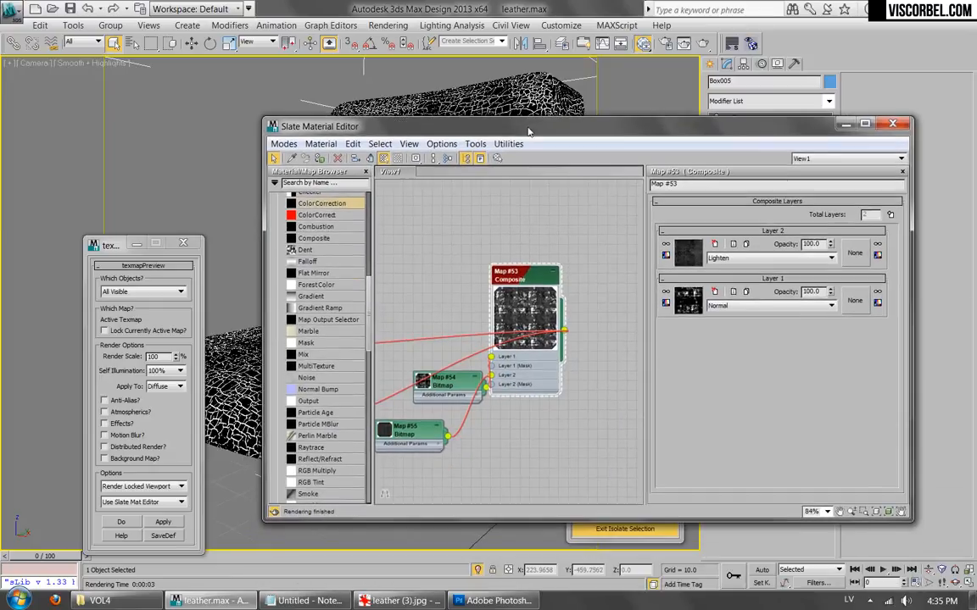
left_click(164, 523)
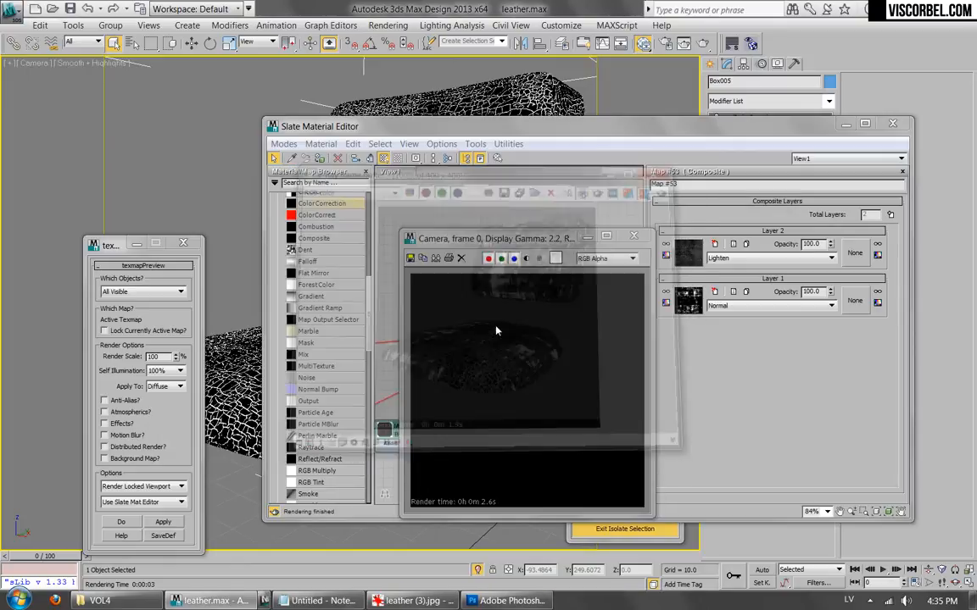
left_click(633, 237)
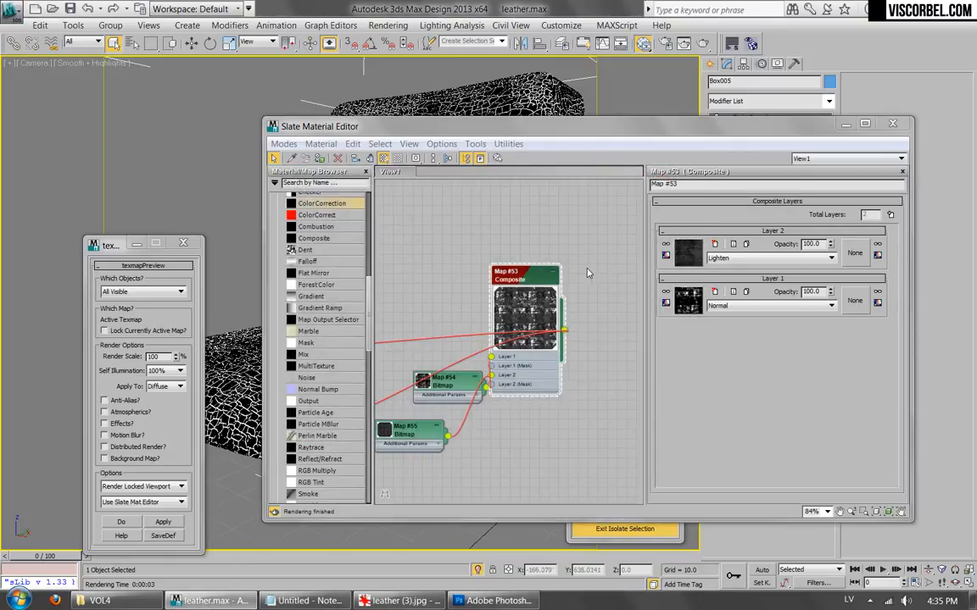
Add a Noise map as the mask of the Composite map's Layer 2 and enlarge the Noise node's preview.
left_click(854, 252)
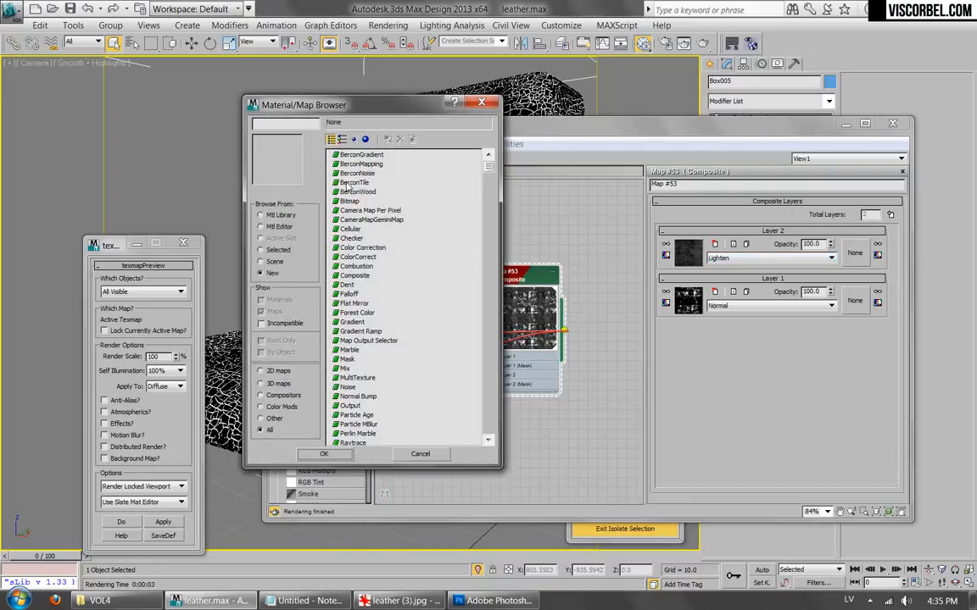
double_click(350, 389)
scroll(543, 321, "up", 2)
double_click(423, 356)
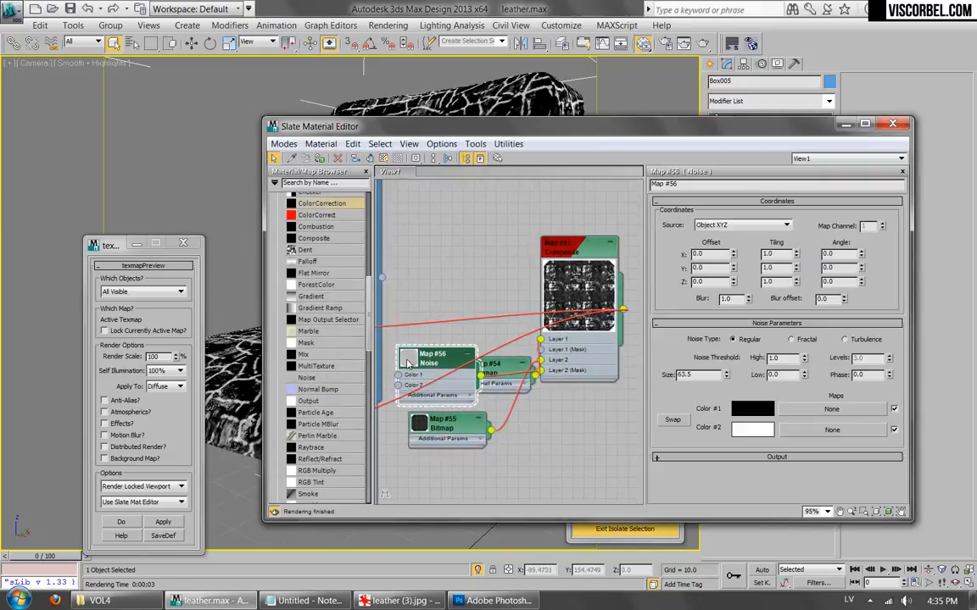
double_click(407, 362)
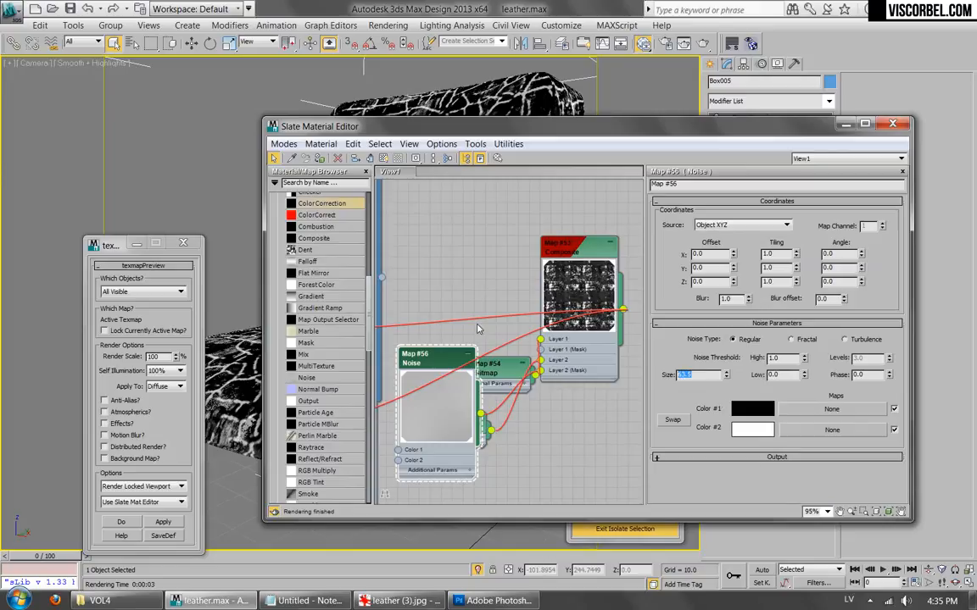
Set the Noise map to Fractal with size 5, levels 8, high threshold 0.6 and low threshold 0.55.
key("Return")
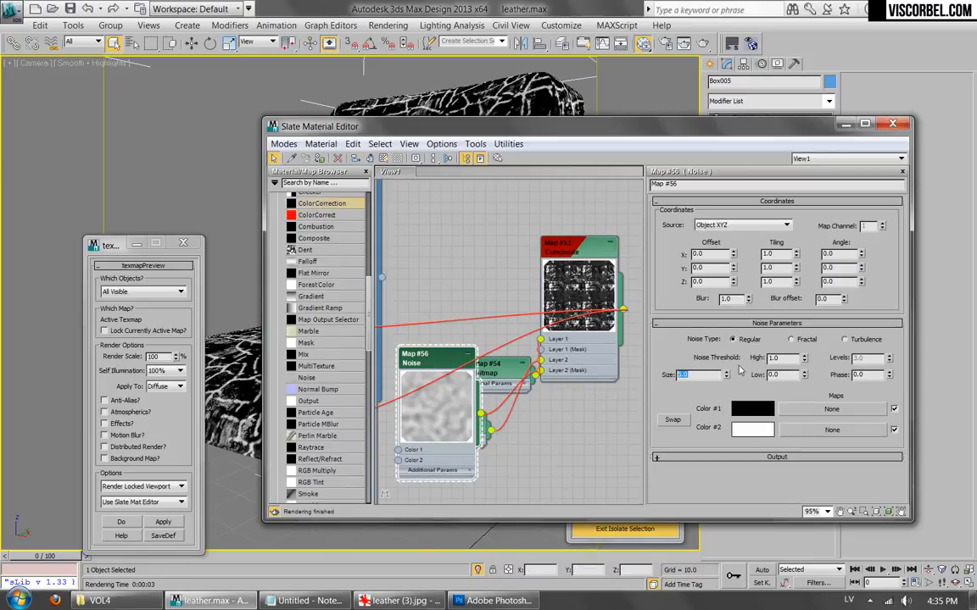
type("8")
type("4")
type("5")
key("Return")
left_click_drag(781, 359, 715, 356)
type(".")
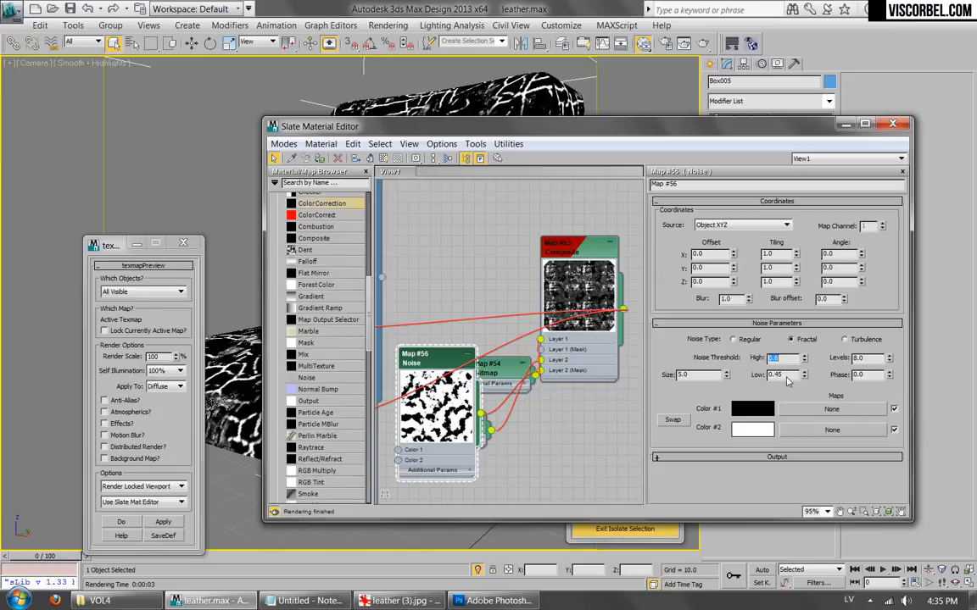
left_click_drag(788, 378, 716, 374)
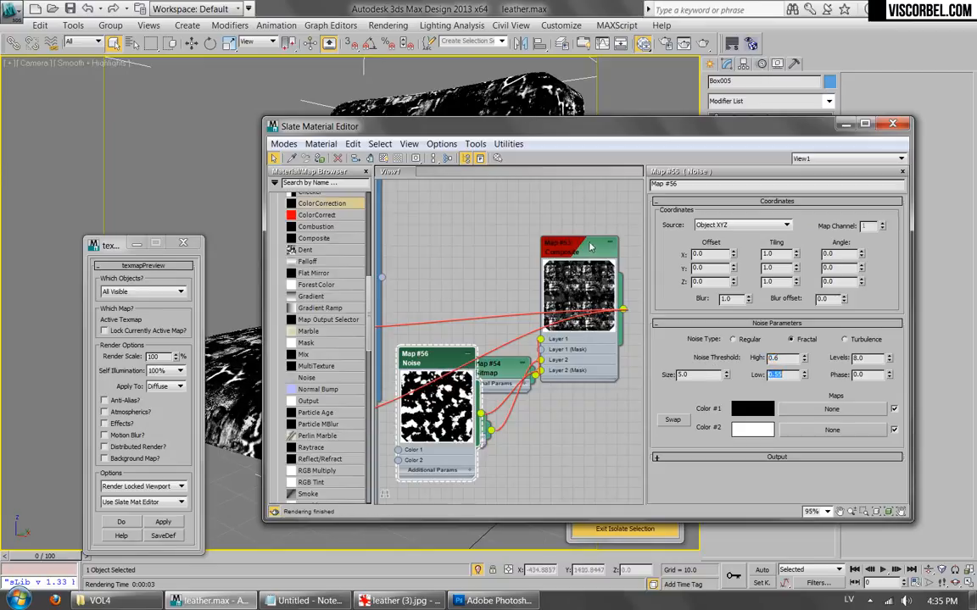
Render a texmap preview of the noise-masked Composite map and close the render window.
double_click(560, 245)
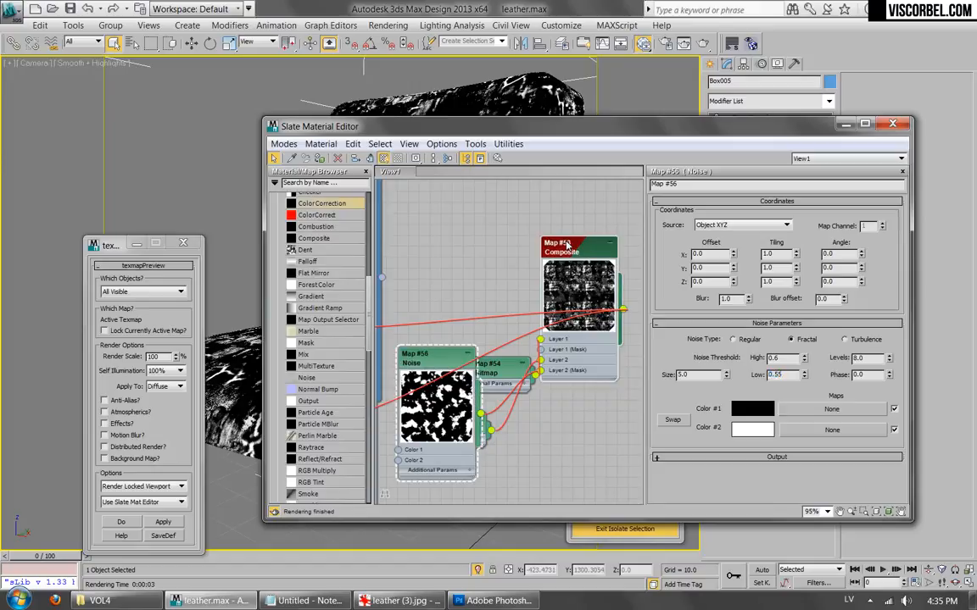
left_click(164, 524)
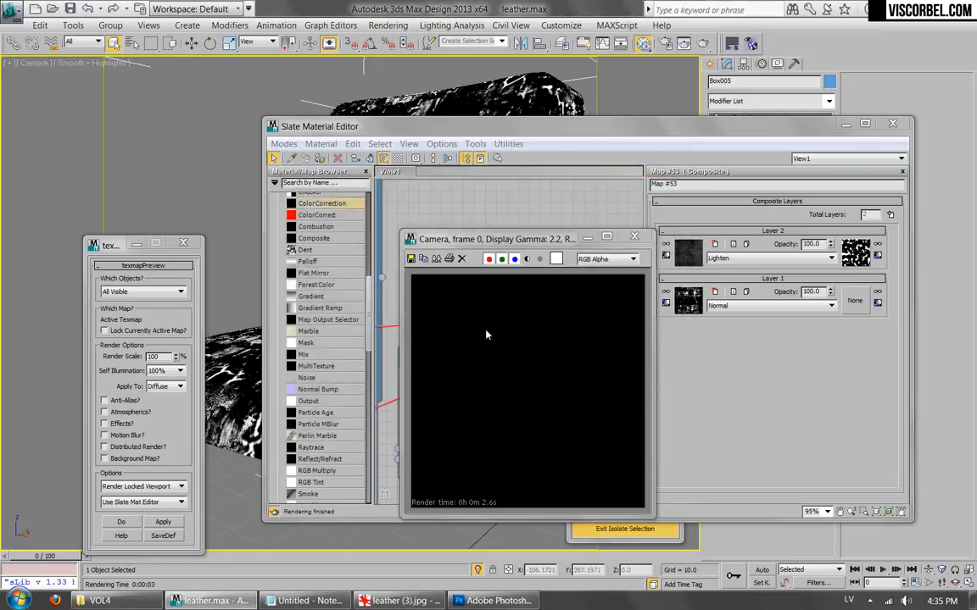
left_click(634, 237)
Automatically lay out the child nodes of the VRayBlendMtl.
middle_click_drag(539, 266, 583, 351)
scroll(477, 347, "down", 5)
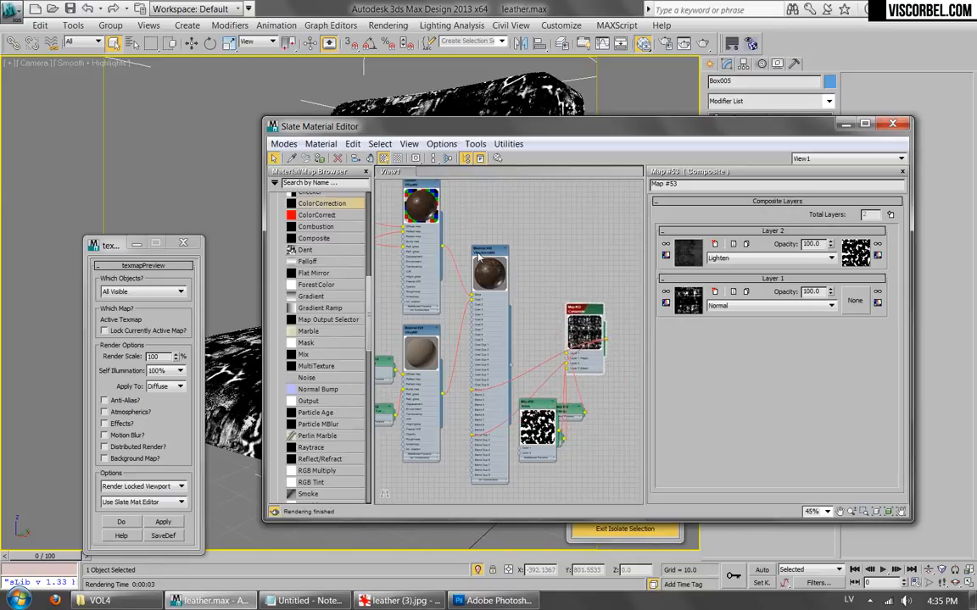
right_click(481, 273)
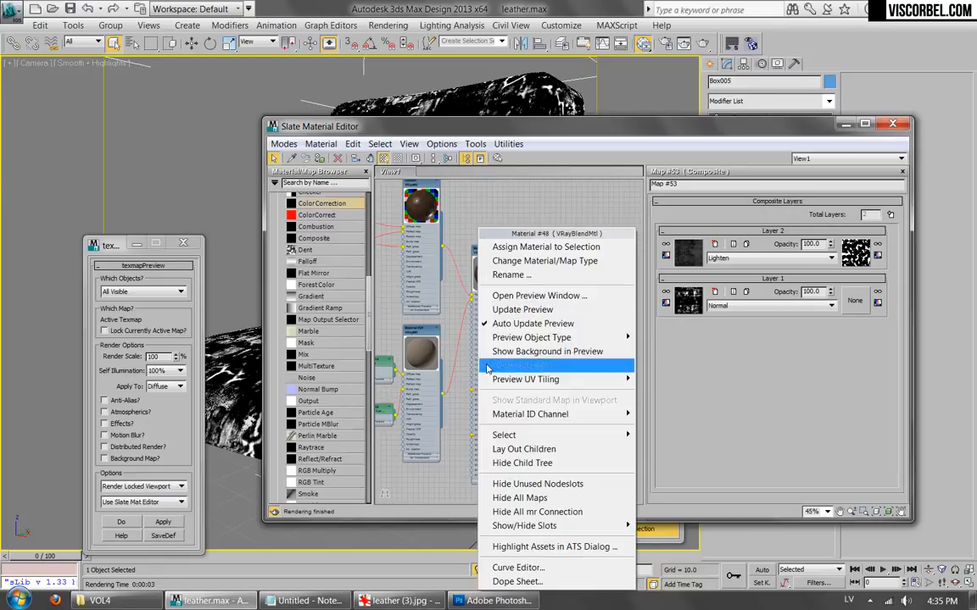
left_click(530, 449)
Render the camera view, examine the worn patches on the leather seat up close, and close the frame buffer.
left_click(633, 43)
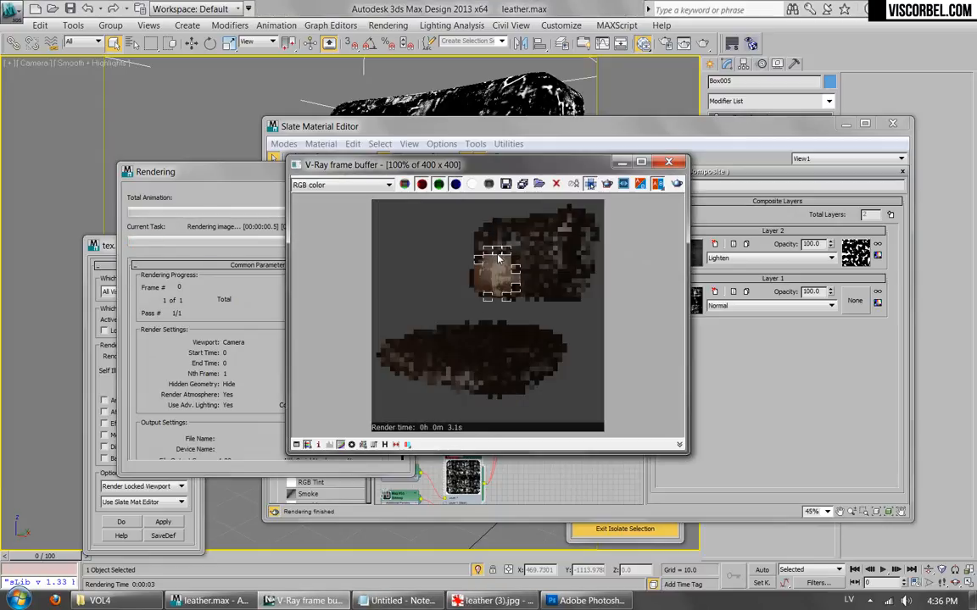
scroll(496, 222, "up", 1)
scroll(533, 243, "down", 1)
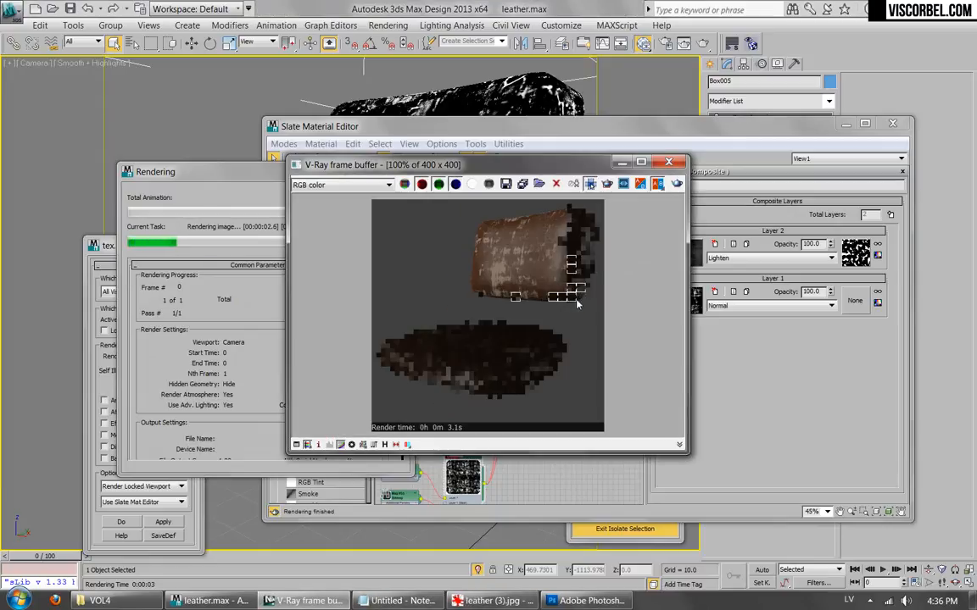
scroll(534, 243, "up", 1)
middle_click_drag(509, 339, 499, 300)
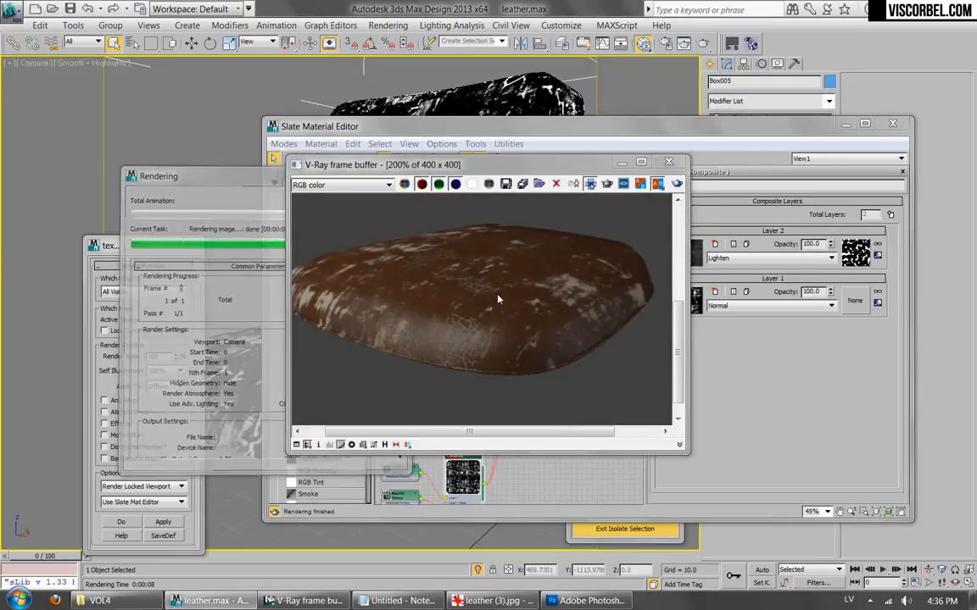
left_click(669, 162)
Set the blur of both the dirt bitmap and the crackle bitmap to 0.5.
middle_click_drag(501, 288, 573, 240)
scroll(504, 374, "up", 2)
double_click(430, 288)
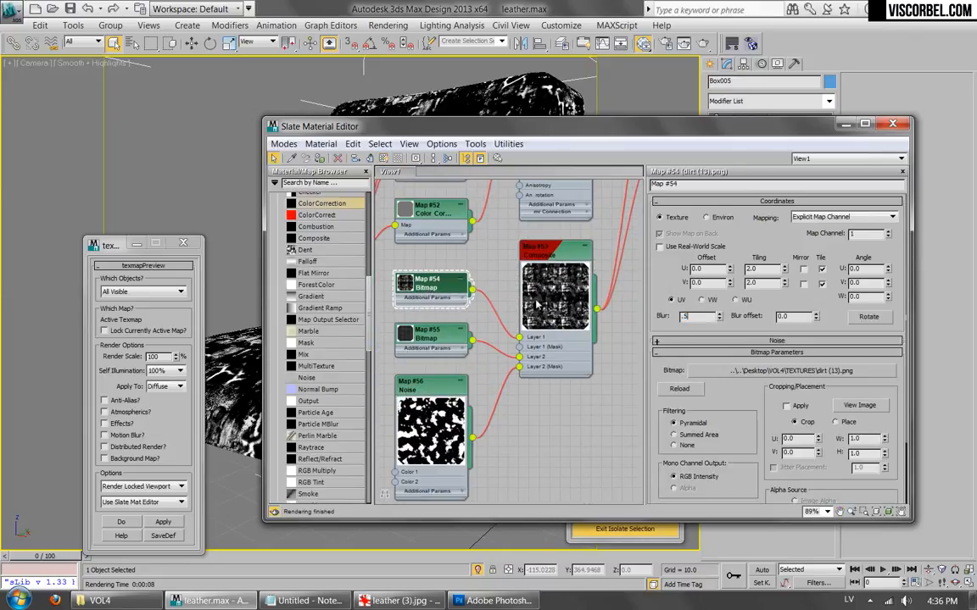
double_click(433, 338)
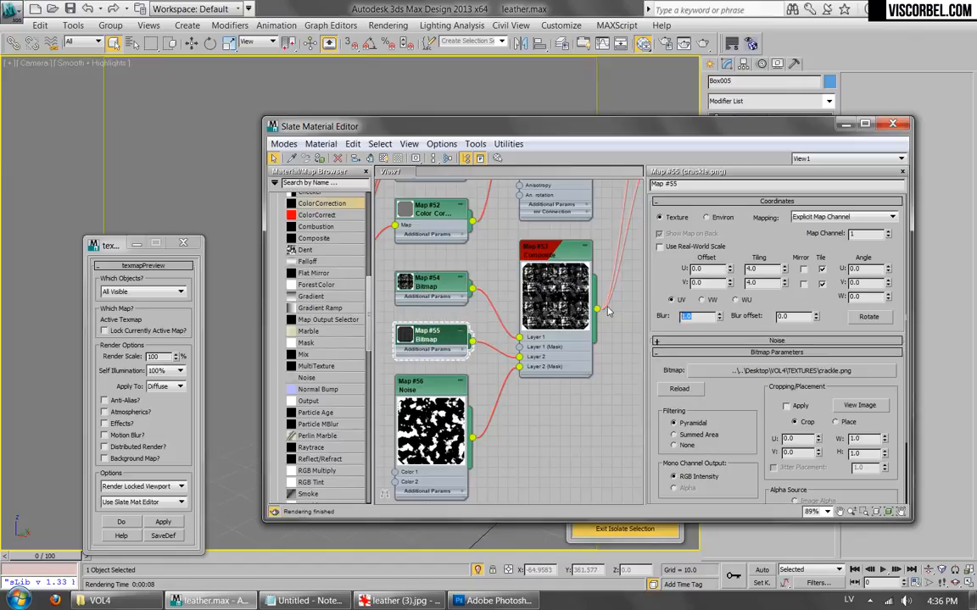
scroll(537, 323, "down", 4)
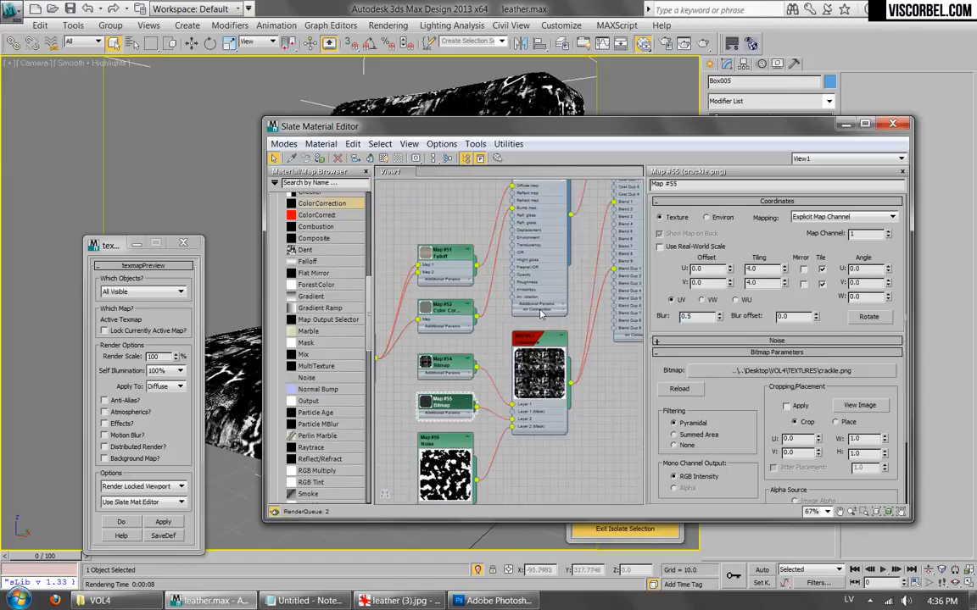
Insert a Mix map between the Color Correction map and the worn VRayMtl's bump input, keeping Color Correction as Color 1.
left_click_drag(559, 427, 558, 426)
left_click_drag(546, 238, 572, 240)
scroll(538, 341, "up", 1)
middle_click_drag(540, 339, 541, 339)
scroll(540, 338, "up", 2)
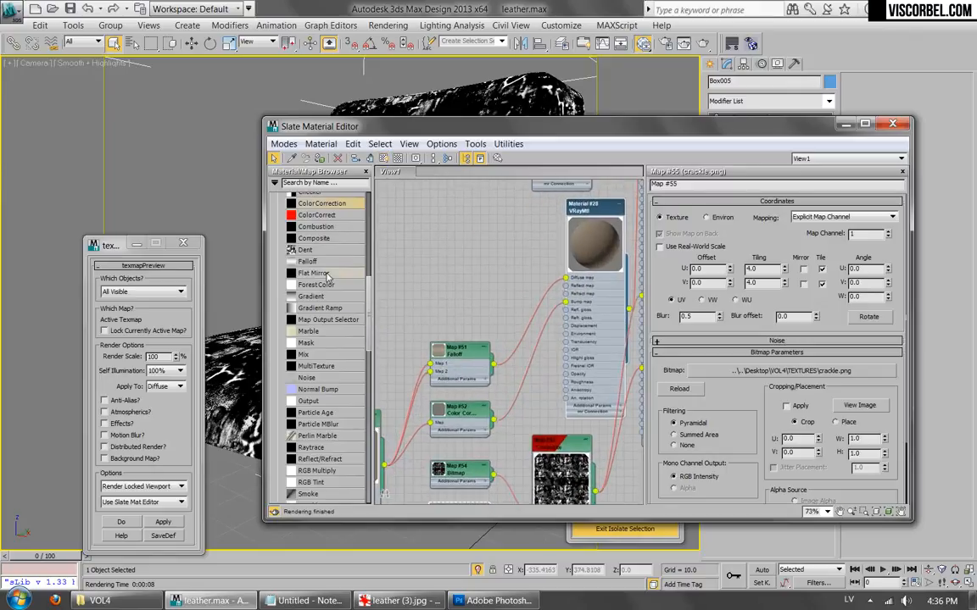
left_click_drag(306, 360, 519, 371)
left_click(568, 388)
middle_click_drag(535, 384, 543, 323)
scroll(543, 323, "up", 1)
left_click_drag(472, 370, 419, 362)
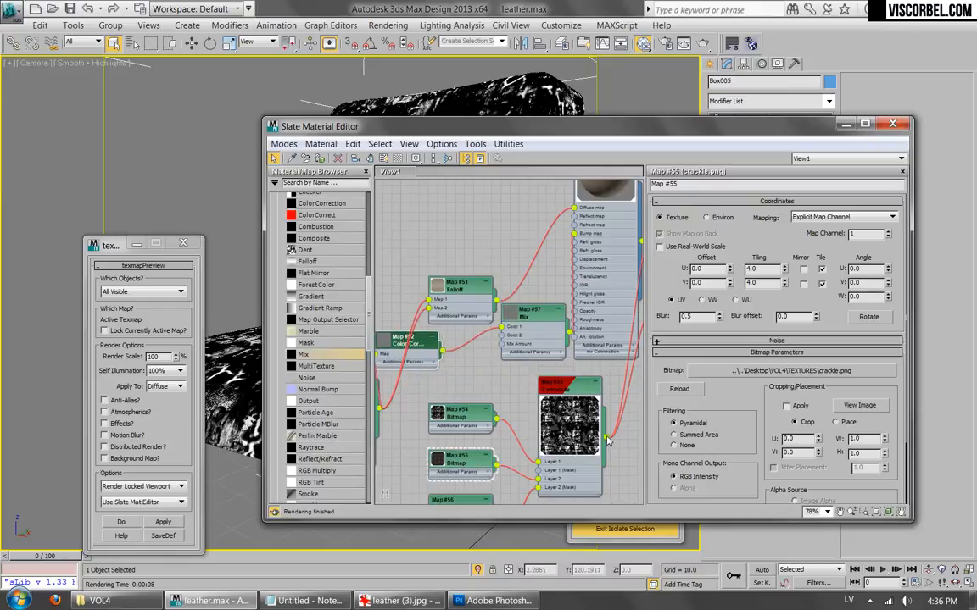
Connect the Composite map to the Mix map's Color 2, rearrange the nodes and set the Mix Amount to 50.
left_click_drag(529, 350, 500, 341)
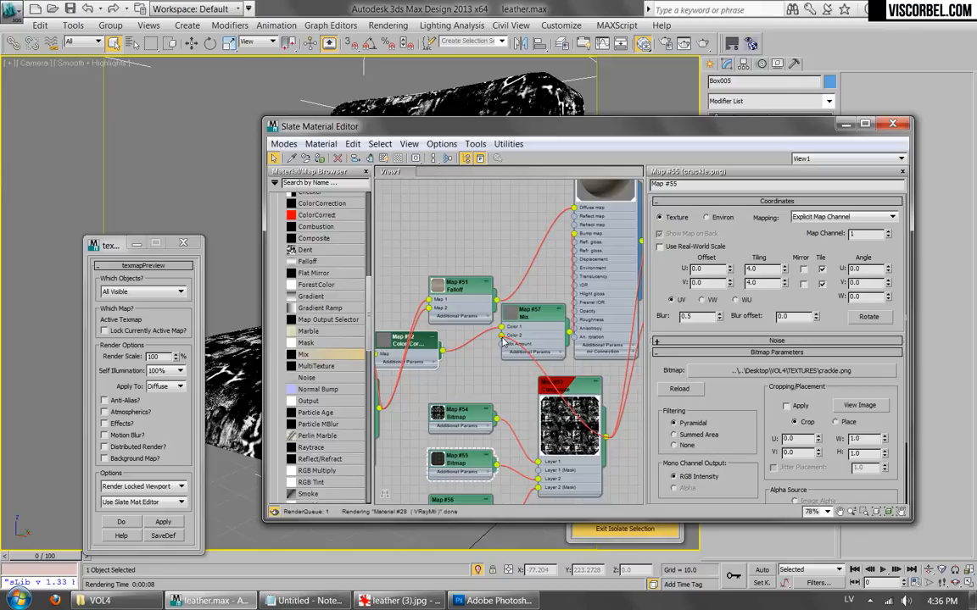
middle_click_drag(608, 382, 622, 322)
left_click_drag(585, 334, 566, 390)
left_click_drag(536, 259, 520, 277)
double_click(521, 277)
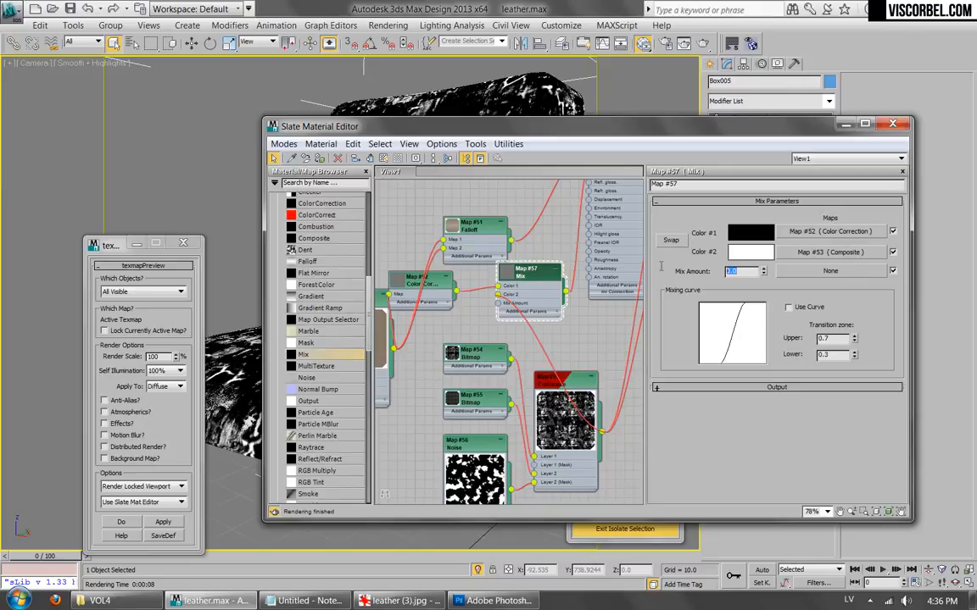
Render the camera view, inspect the mixed bump on the worn leather, and close the frame buffer.
left_click(705, 44)
scroll(522, 321, "up", 1)
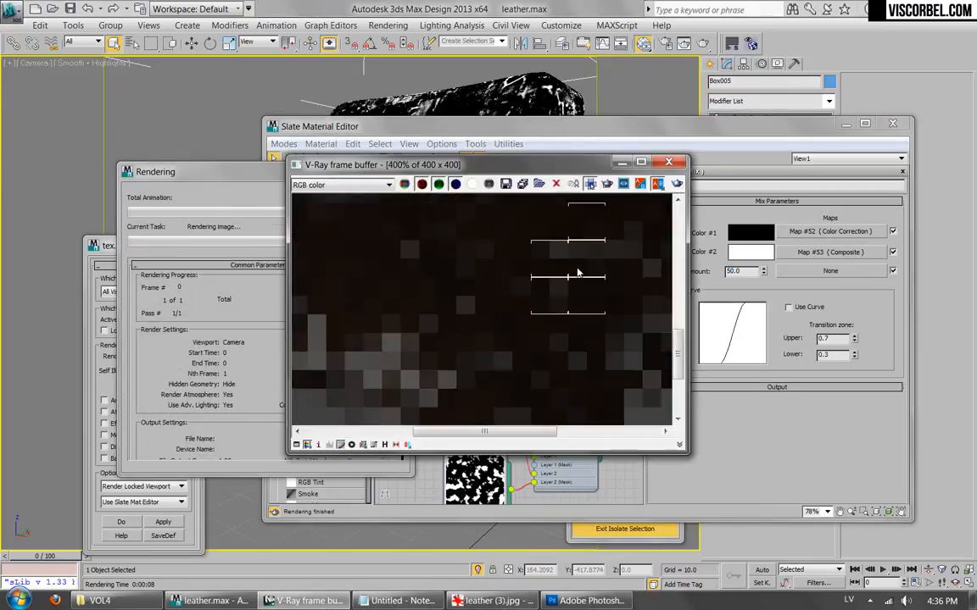
scroll(529, 253, "down", 1)
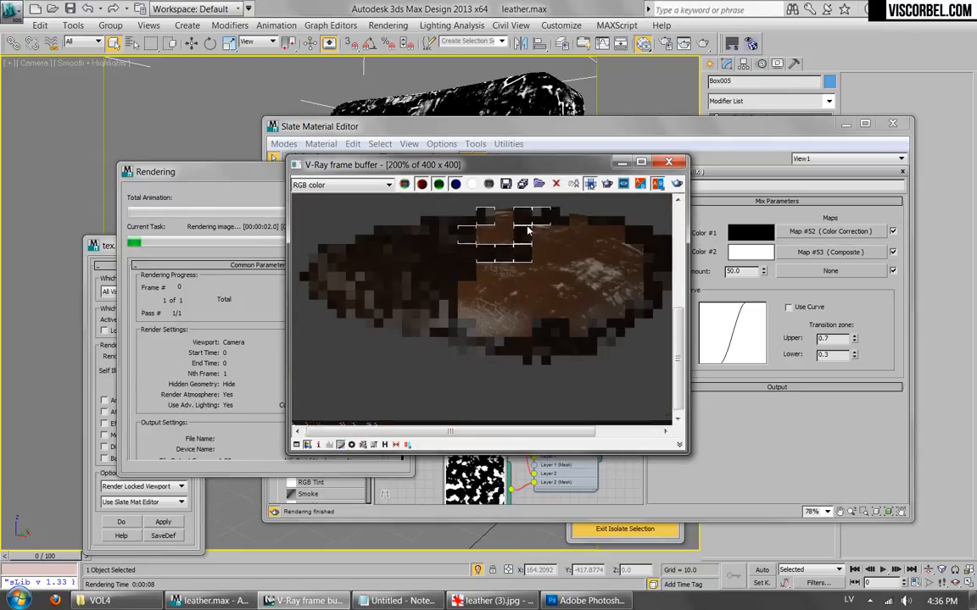
scroll(484, 266, "up", 2)
scroll(449, 277, "down", 2)
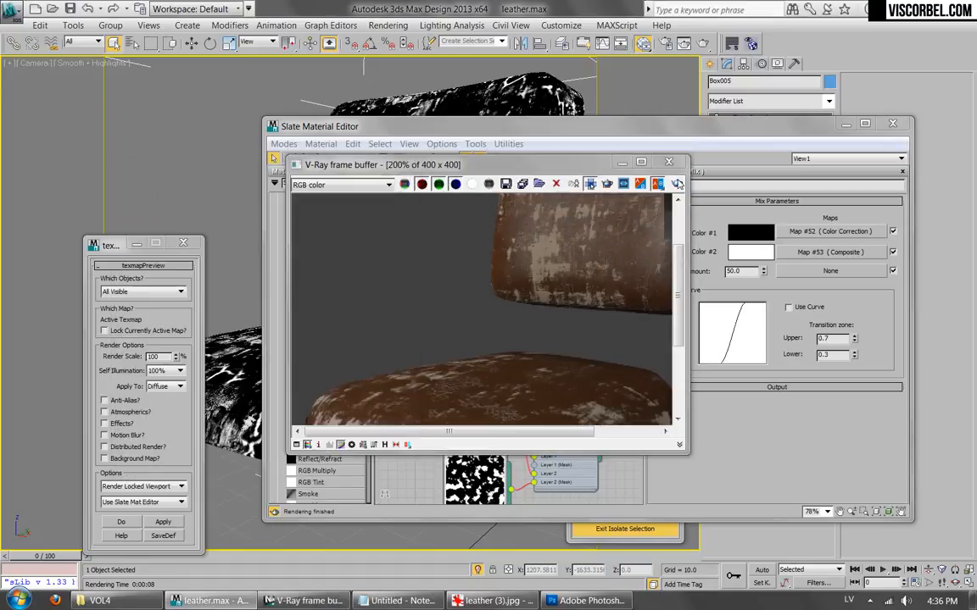
left_click(668, 162)
Insert an Output map between the Composite map and the bump Mix map's Color 2, and invert its output.
left_click_drag(559, 381, 540, 400)
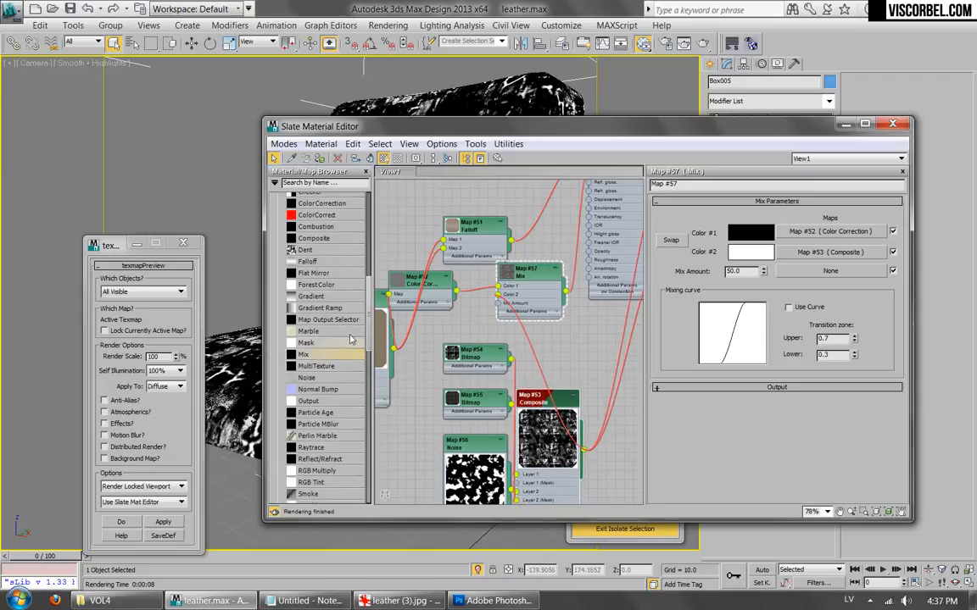
left_click_drag(368, 325, 355, 355)
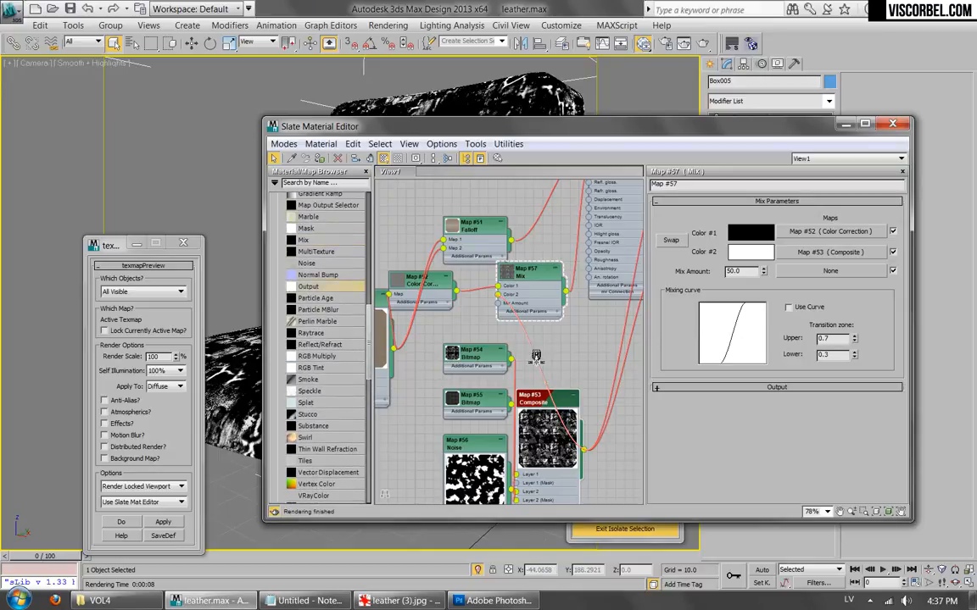
left_click_drag(536, 356, 509, 357)
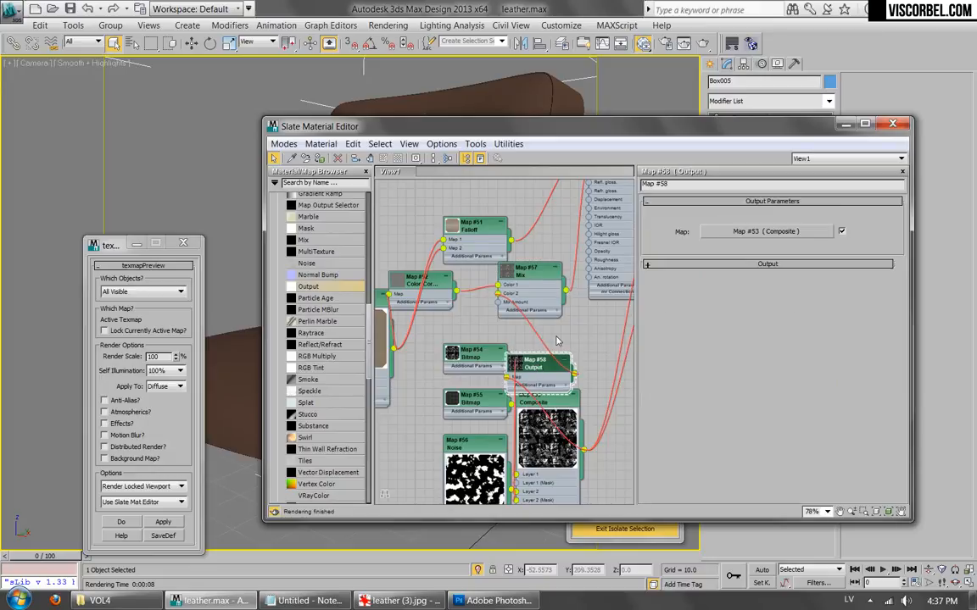
left_click(688, 266)
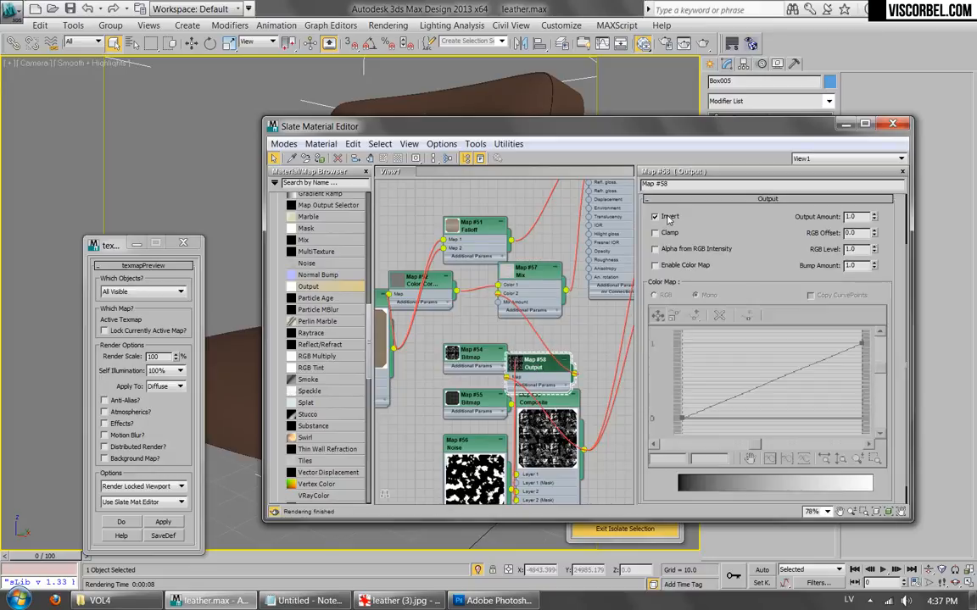
middle_click_drag(523, 333, 494, 421)
left_click_drag(480, 448, 536, 365)
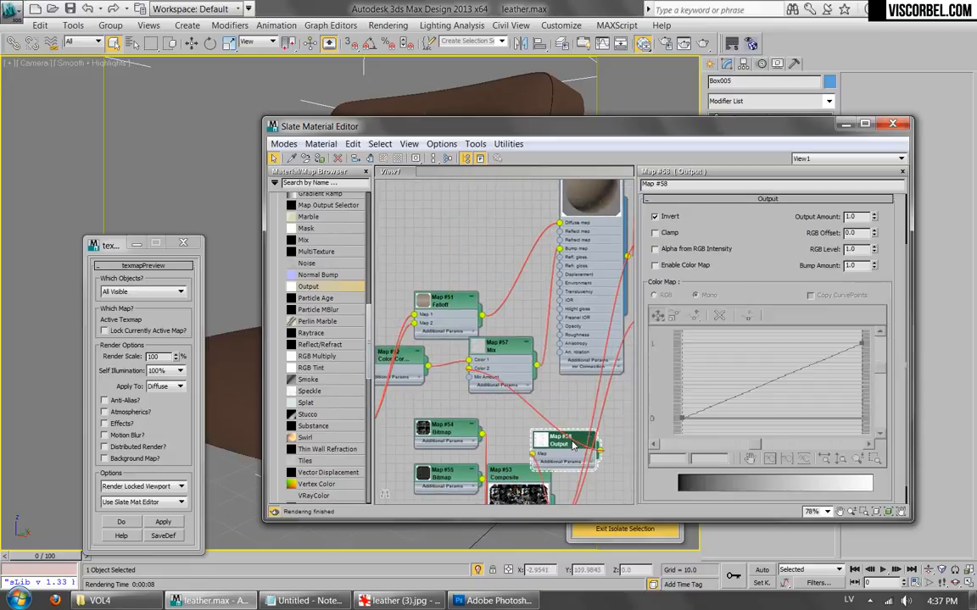
Render the camera view, inspect the inverted mask's effect on the leather bump, then cancel the render and close the frame buffer.
scroll(545, 410, "down", 4)
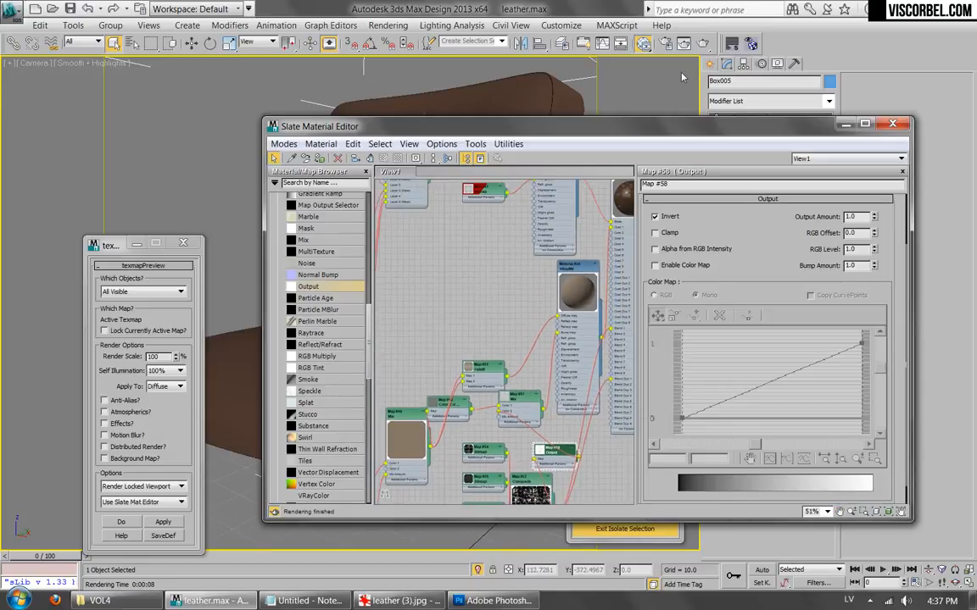
left_click(702, 44)
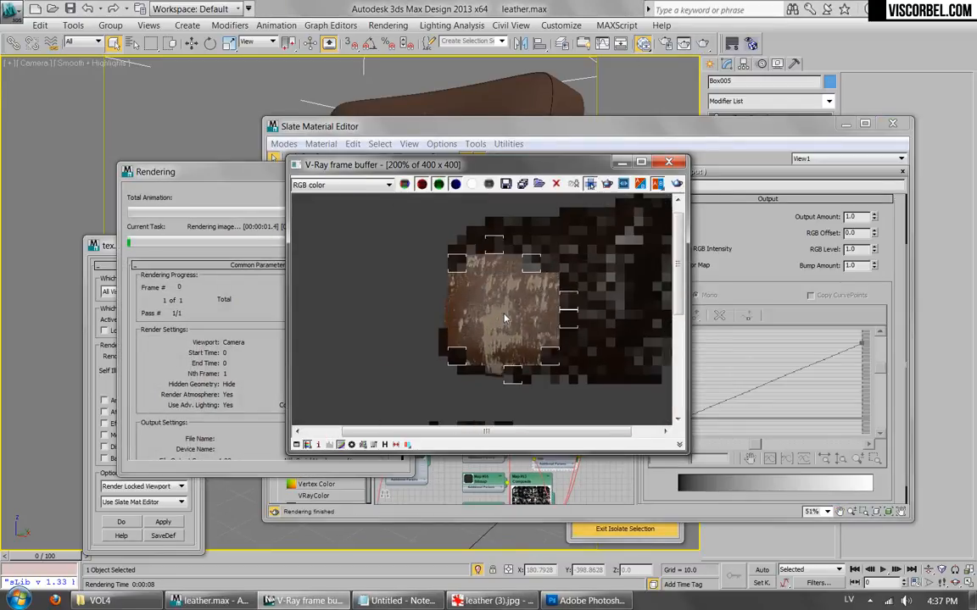
scroll(570, 285, "down", 1)
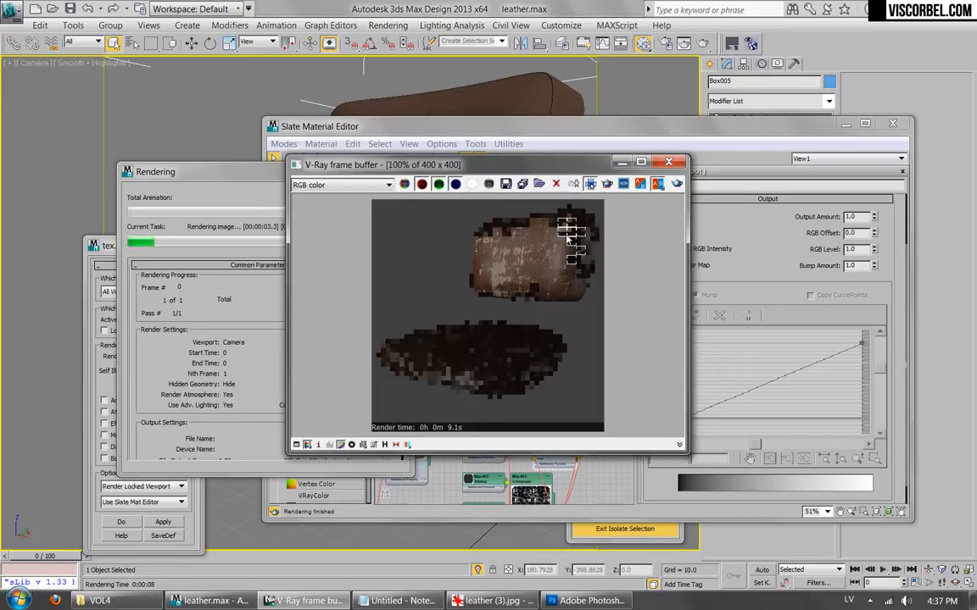
scroll(566, 239, "up", 1)
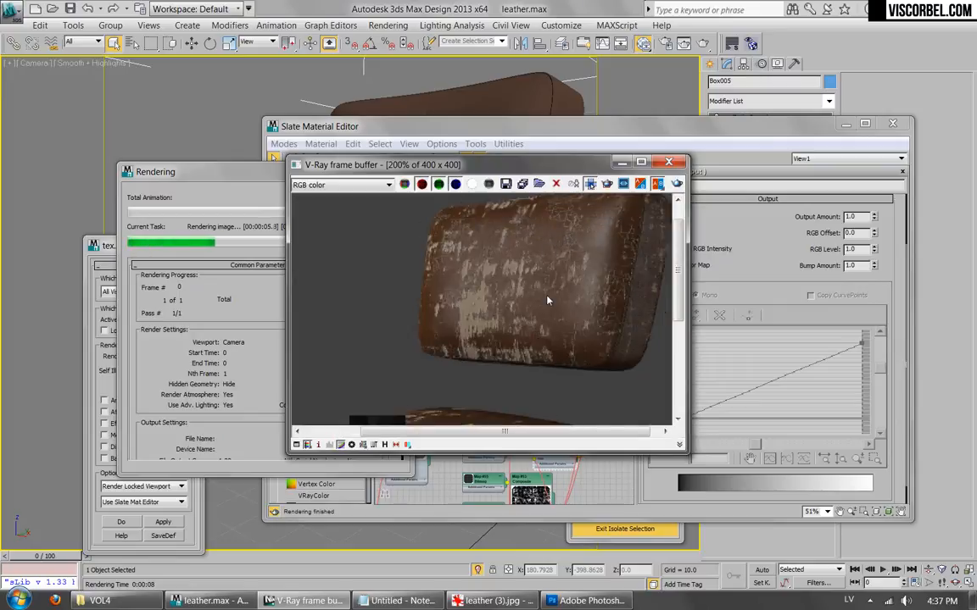
left_click(277, 362)
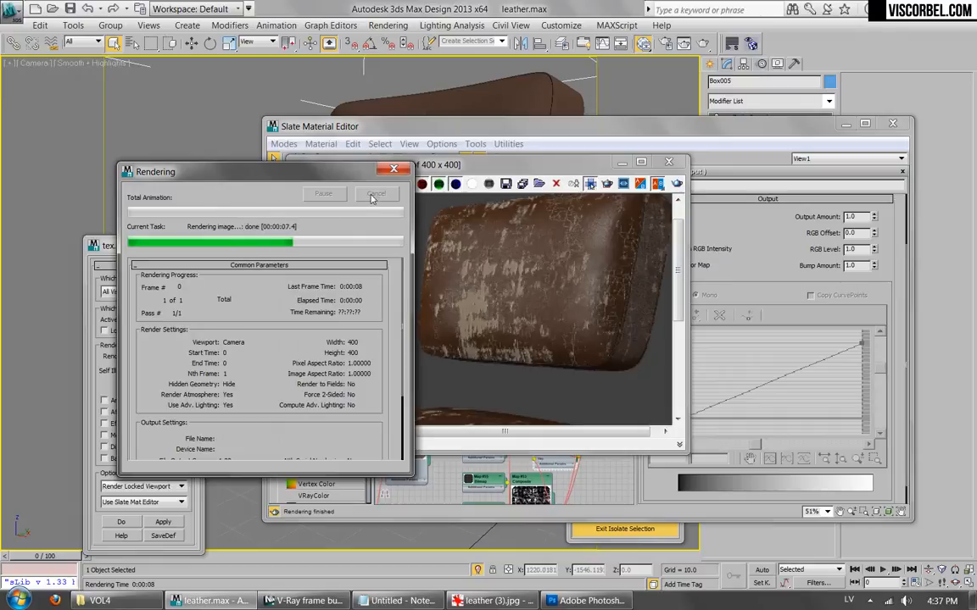
left_click(373, 195)
left_click(669, 161)
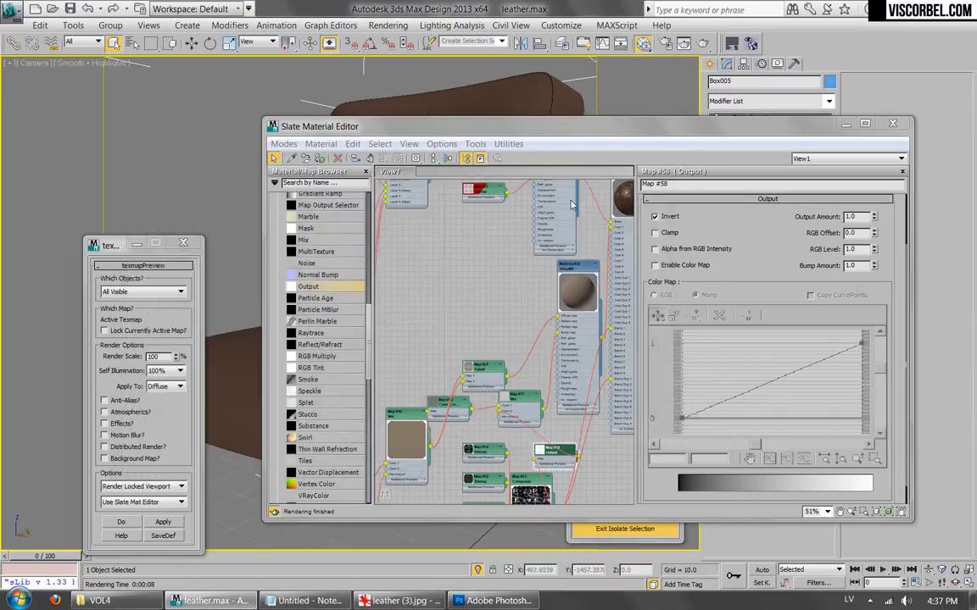
Set the Mix Amount of the worn layer's bump Mix map to 10.
middle_click_drag(477, 346, 486, 243)
scroll(524, 292, "up", 2)
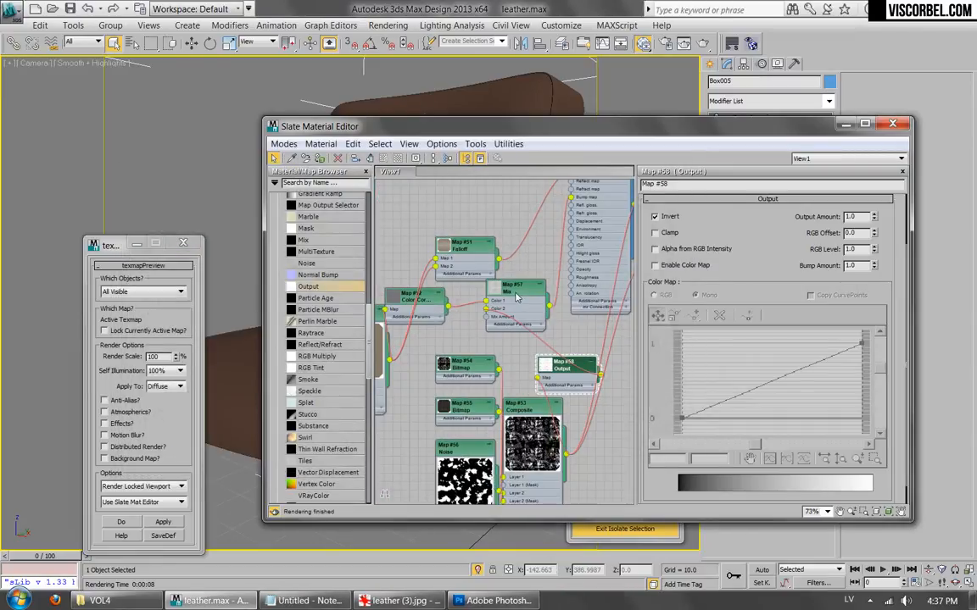
double_click(517, 294)
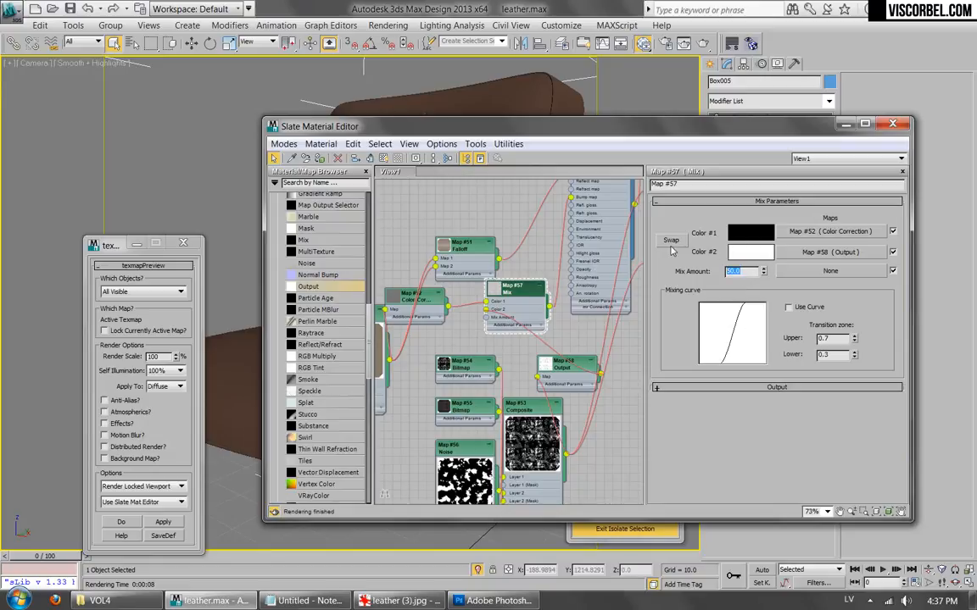
Render the camera view to check the weaker bump mix, then stop the render and close the frame buffer.
left_click(683, 44)
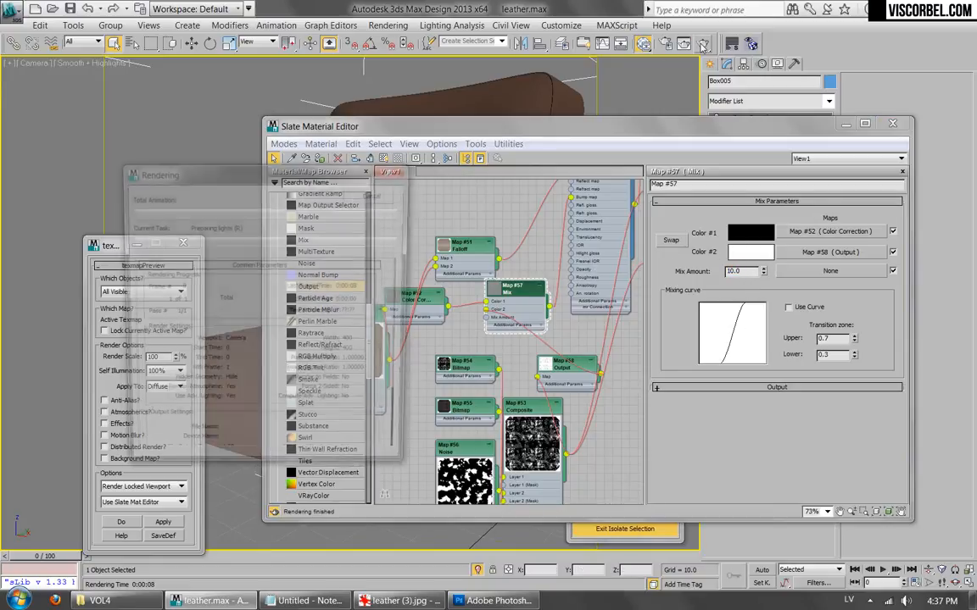
scroll(479, 318, "up", 1)
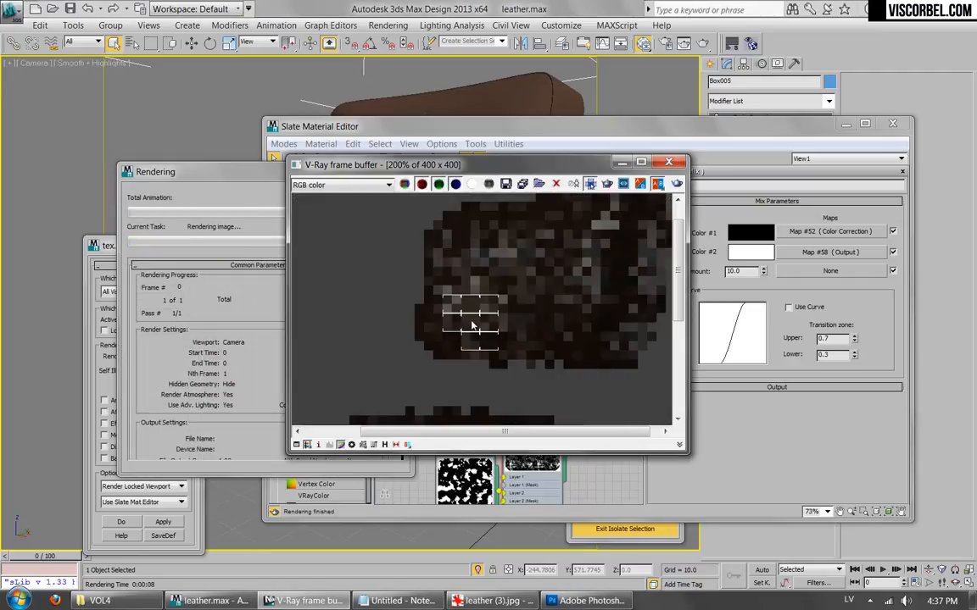
scroll(468, 291, "up", 1)
scroll(469, 297, "down", 2)
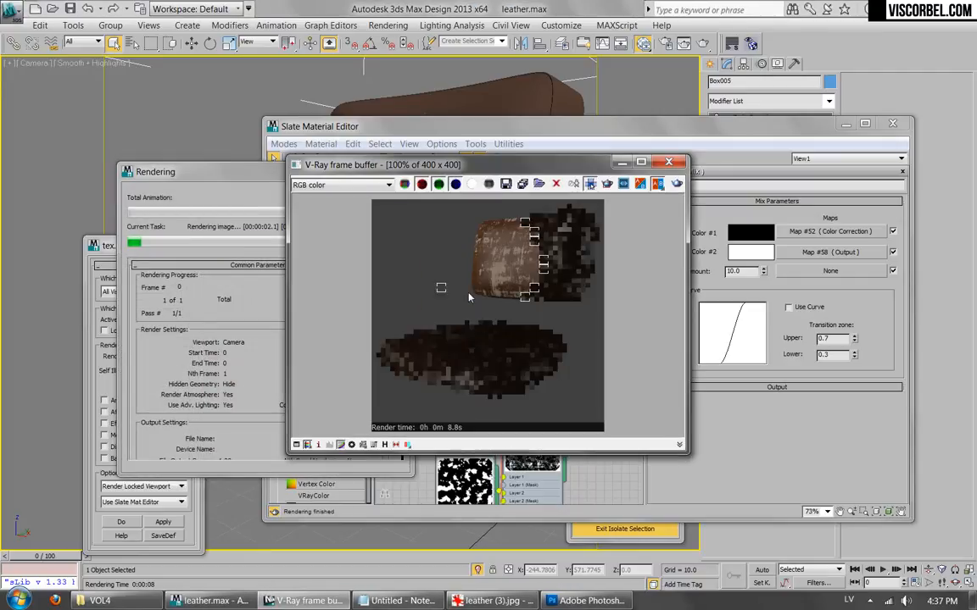
left_click(231, 354)
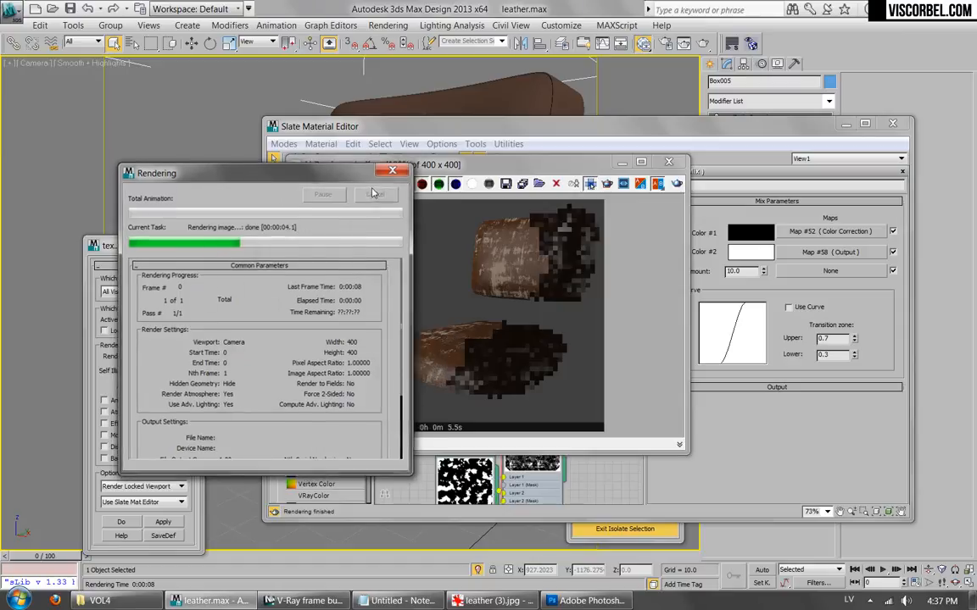
left_click(670, 164)
Automatically lay out the child nodes of the VRayBlendMtl.
middle_click_drag(502, 360, 466, 445)
scroll(570, 291, "down", 2)
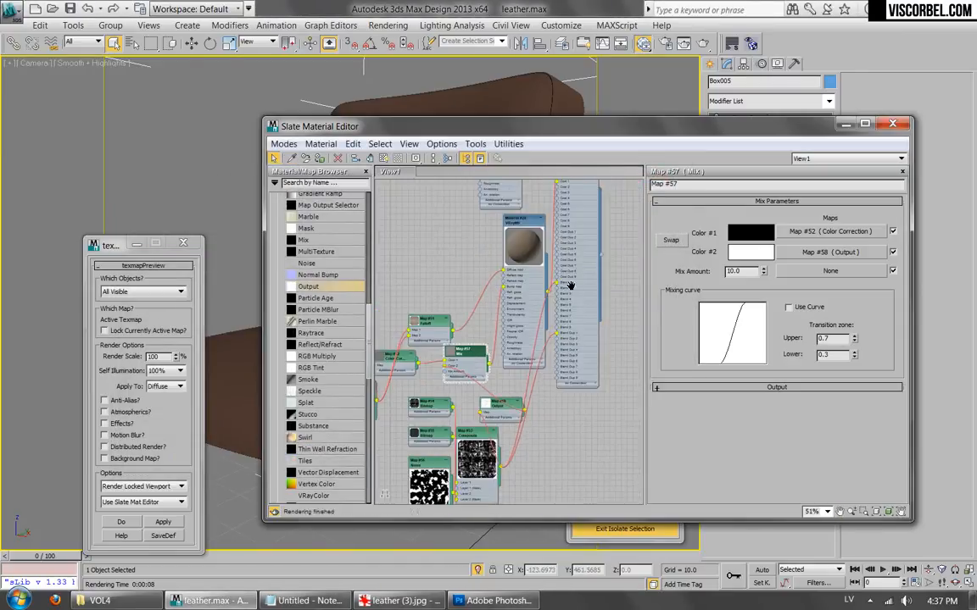
middle_click_drag(572, 290, 525, 416)
right_click(533, 255)
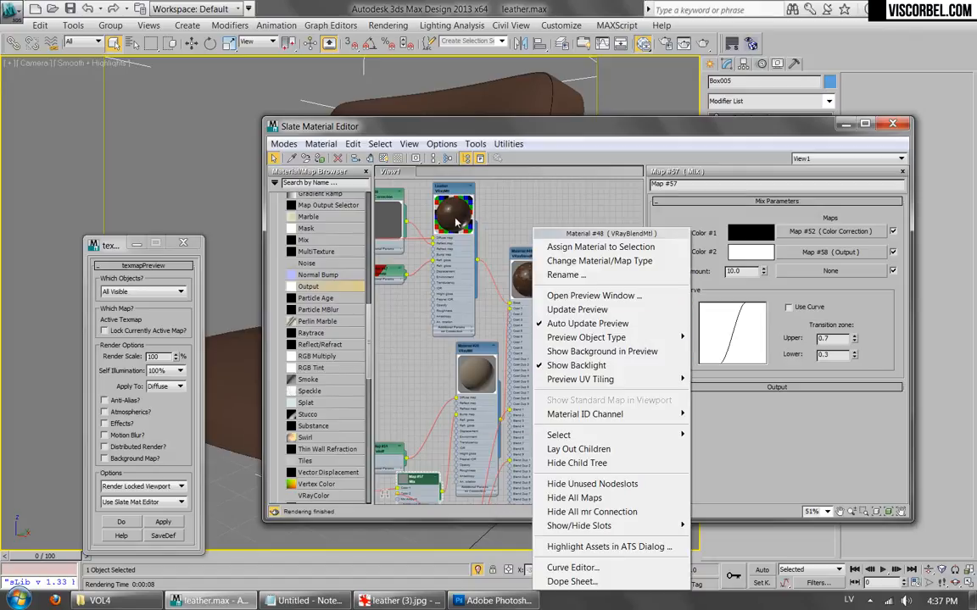
left_click(573, 450)
Insert a Mix map between the Color Correction map and the Leather VRayMtl's reflect input, keeping Color Correction as Color 1.
middle_click_drag(509, 356, 578, 262)
scroll(578, 262, "down", 4)
middle_click_drag(492, 402, 528, 395)
scroll(527, 398, "up", 2)
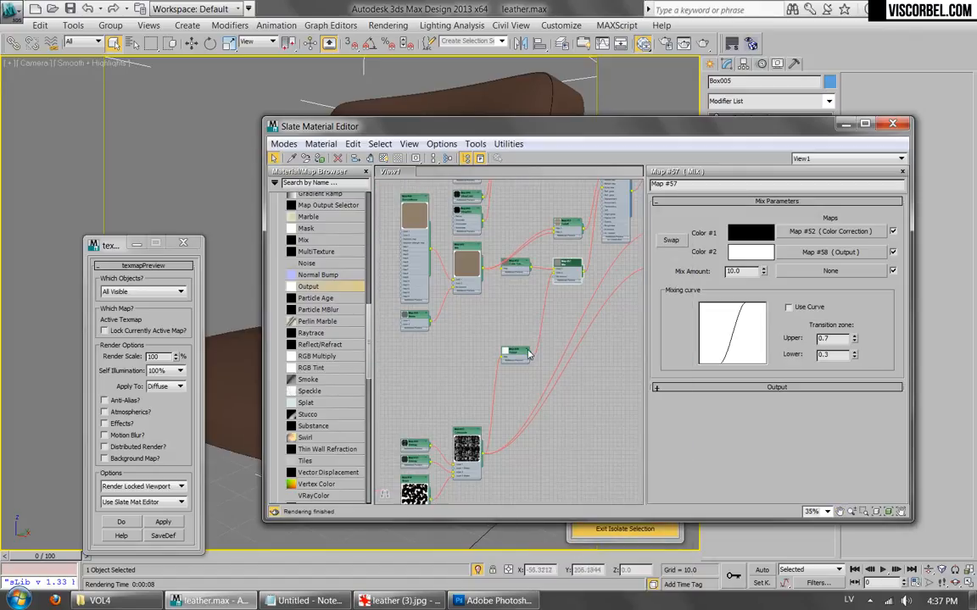
scroll(528, 355, "up", 2)
middle_click_drag(528, 355, 521, 433)
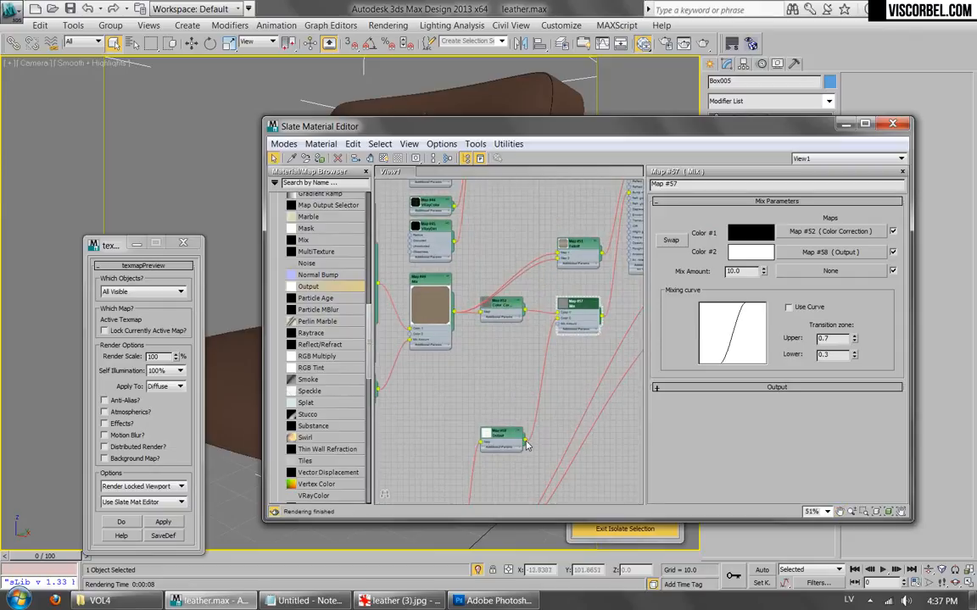
scroll(527, 388, "down", 3)
scroll(551, 222, "up", 3)
scroll(525, 377, "up", 2)
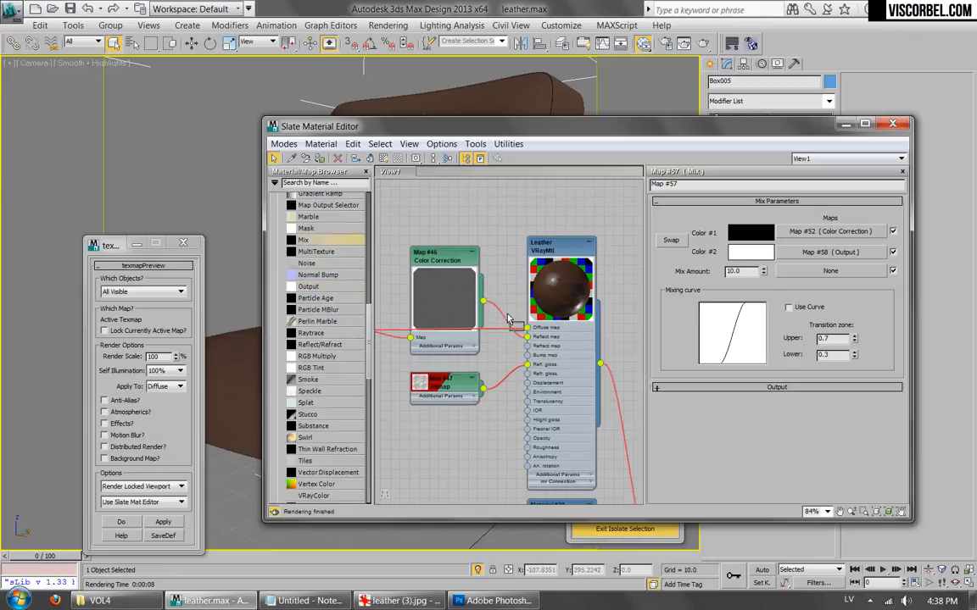
left_click_drag(505, 315, 501, 310)
left_click(481, 307)
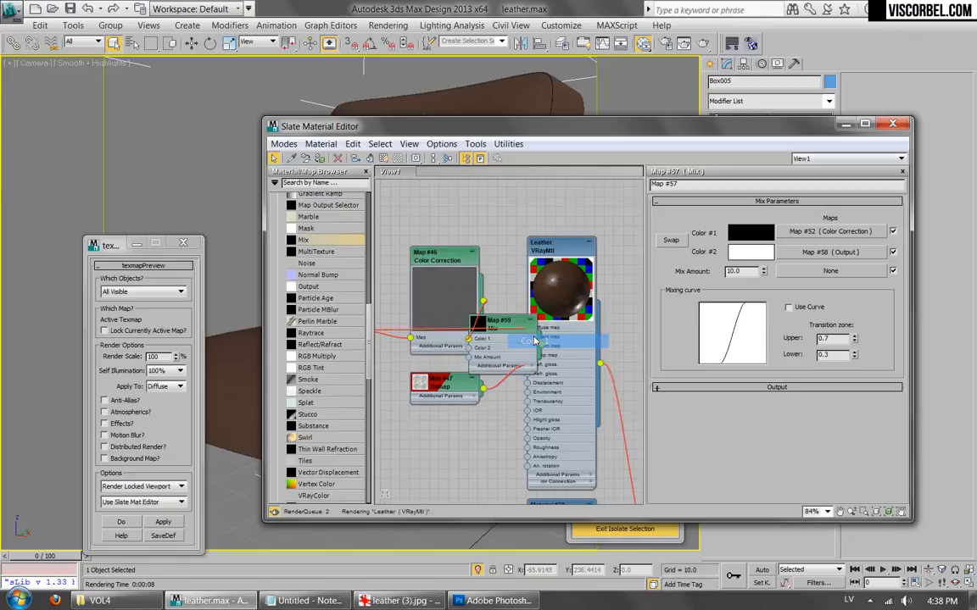
Connect the inverted Output map to the new reflection Mix map's Color 2 and set its Mix Amount to 30.
scroll(484, 297, "down", 6)
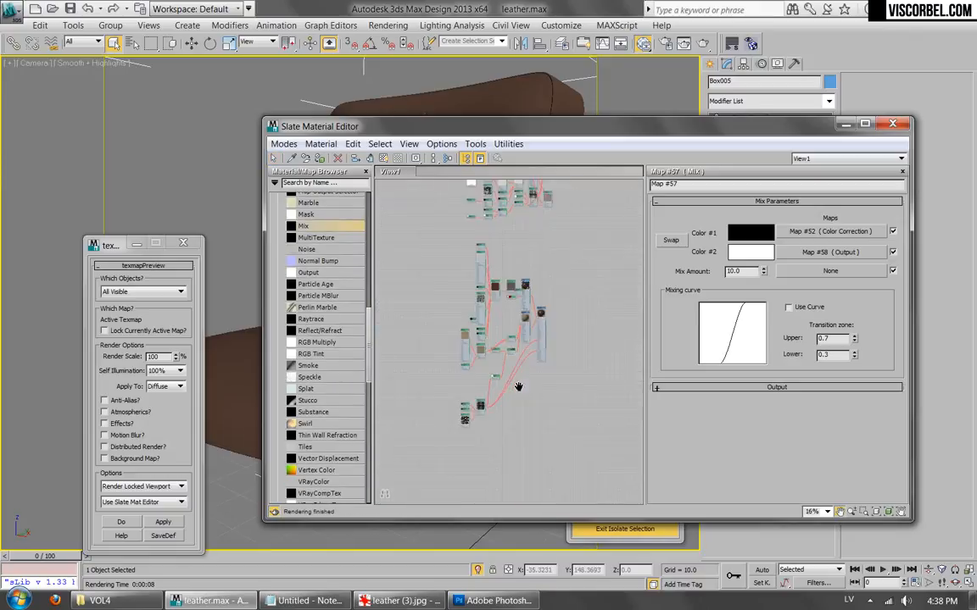
middle_click_drag(465, 252, 485, 342)
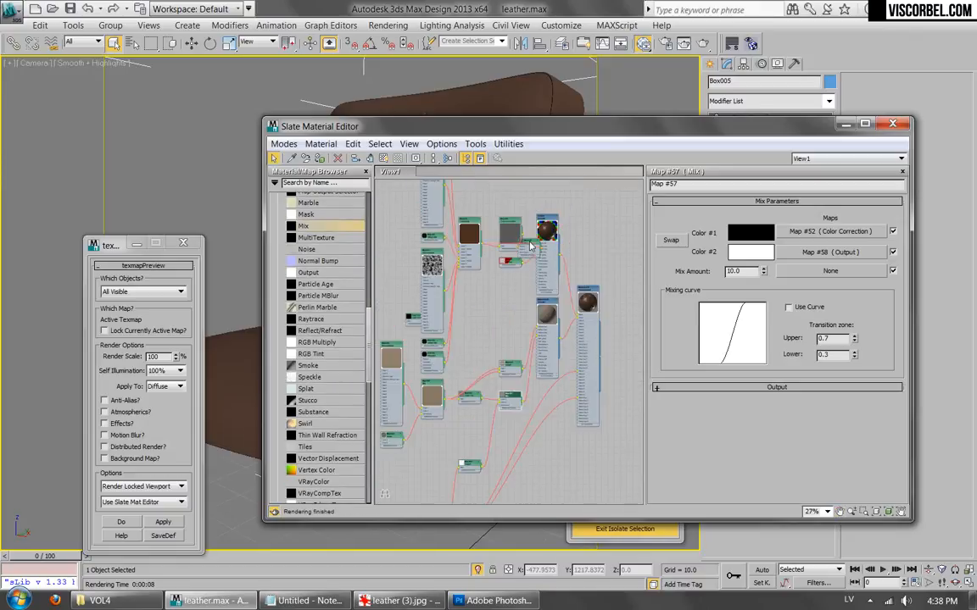
left_click_drag(532, 383, 538, 506)
middle_click_drag(537, 473, 595, 298)
scroll(535, 279, "up", 4)
left_click_drag(622, 309, 550, 226)
middle_click_drag(498, 235, 513, 417)
scroll(513, 417, "up", 2)
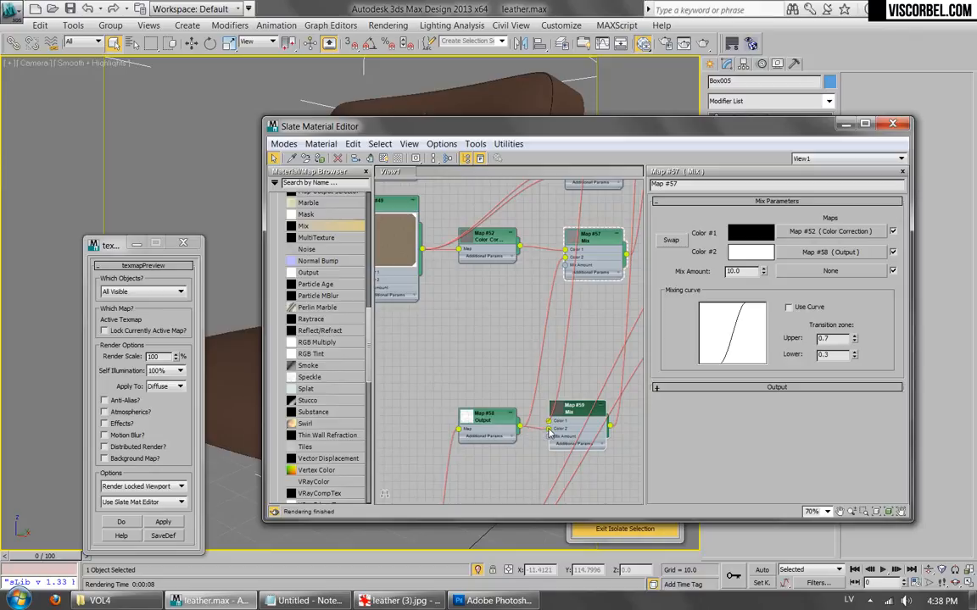
left_click(572, 415)
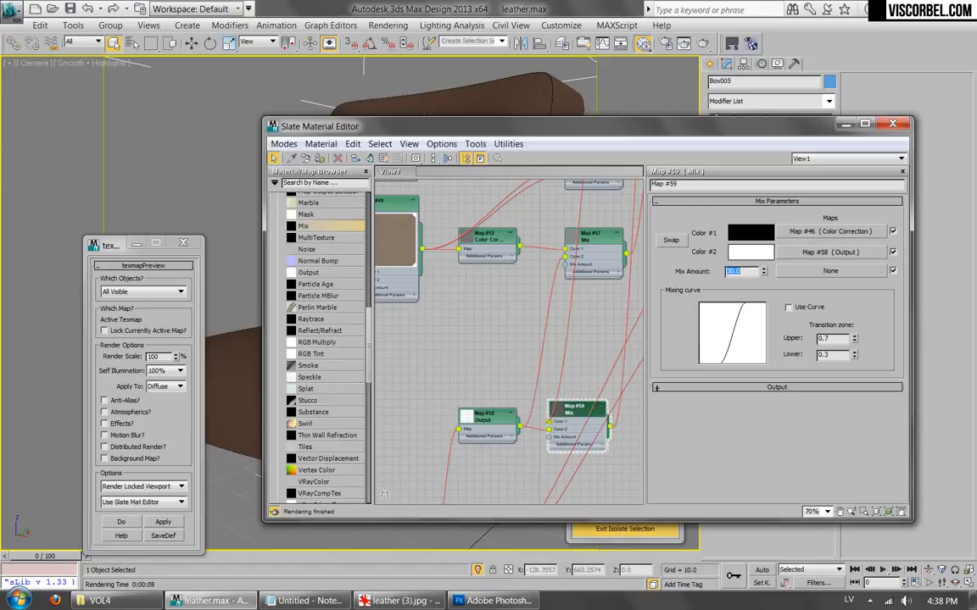
Render the camera view, inspect the mixed reflection on the backrest and seat, and close the frame buffer.
left_click(705, 44)
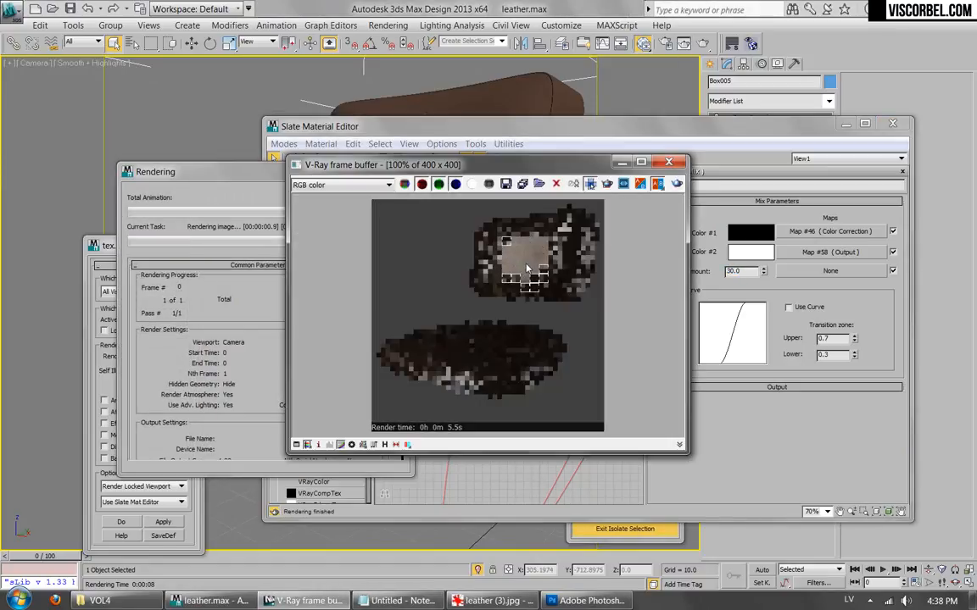
scroll(525, 273, "up", 1)
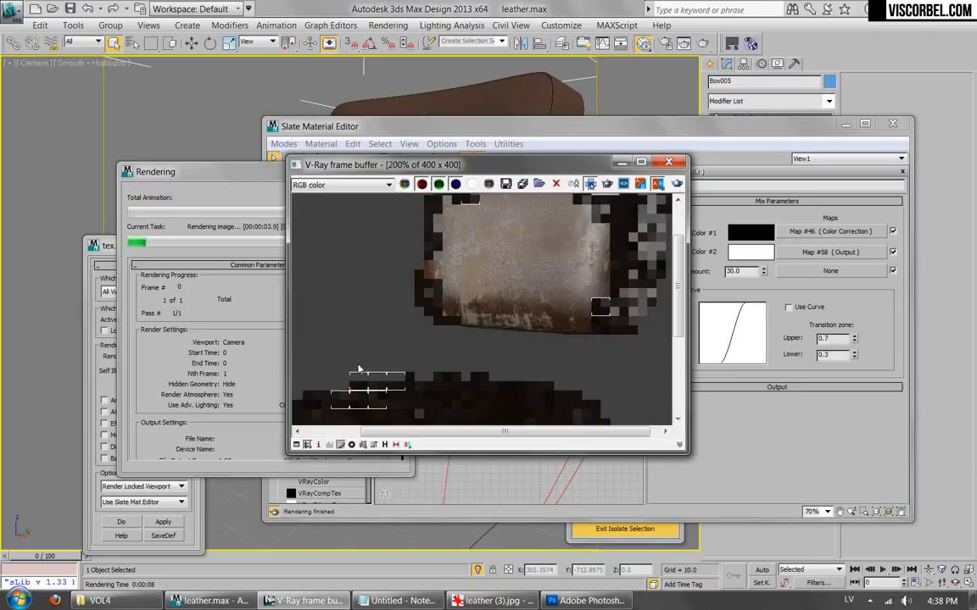
scroll(515, 282, "down", 1)
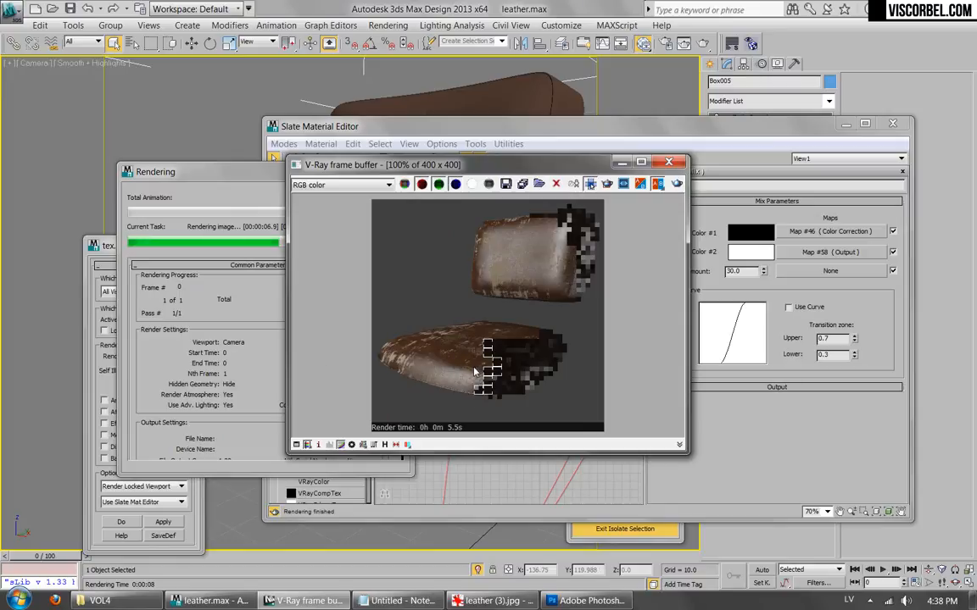
scroll(475, 371, "up", 1)
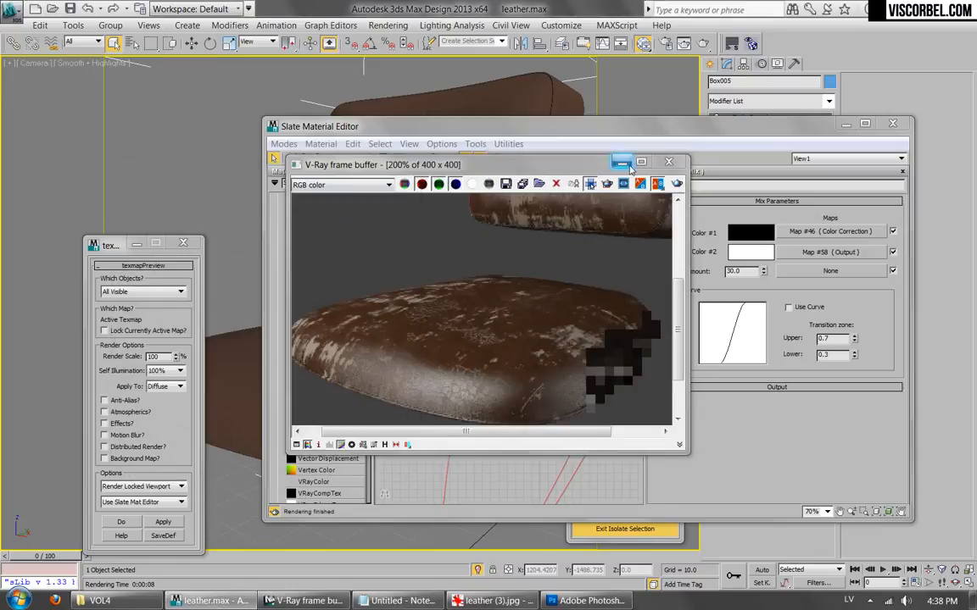
left_click(669, 161)
Disconnect the Output map from the reflection Mix map and reconnect the Color Correction map directly to the Leather material's reflect input.
scroll(581, 267, "down", 4)
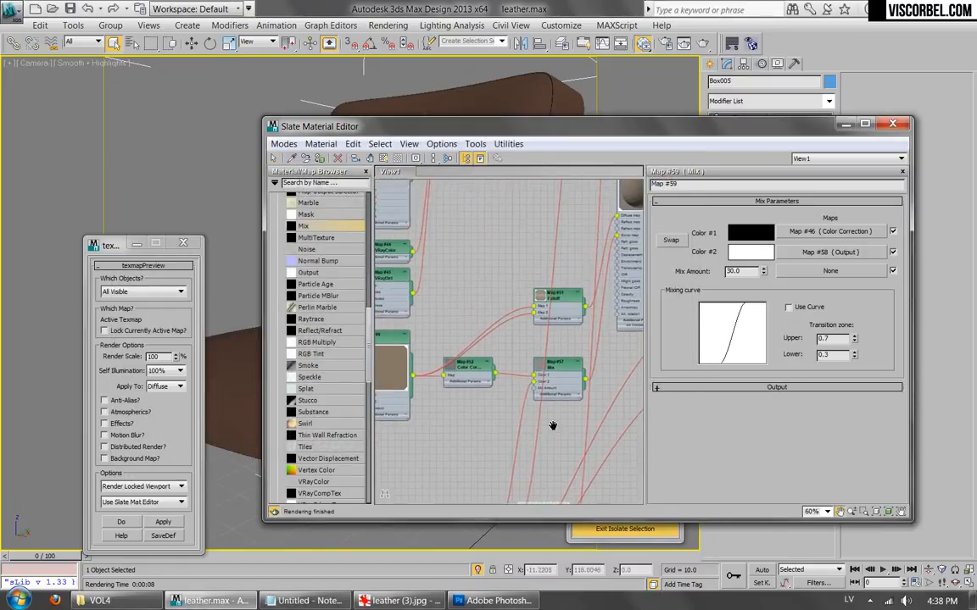
mouse_move(562, 296)
middle_mouse_down()
mouse_move(560, 470)
mouse_move(562, 283)
mouse_move(560, 309)
middle_mouse_up()
scroll(561, 469, "up", 2)
scroll(563, 395, "down", 1)
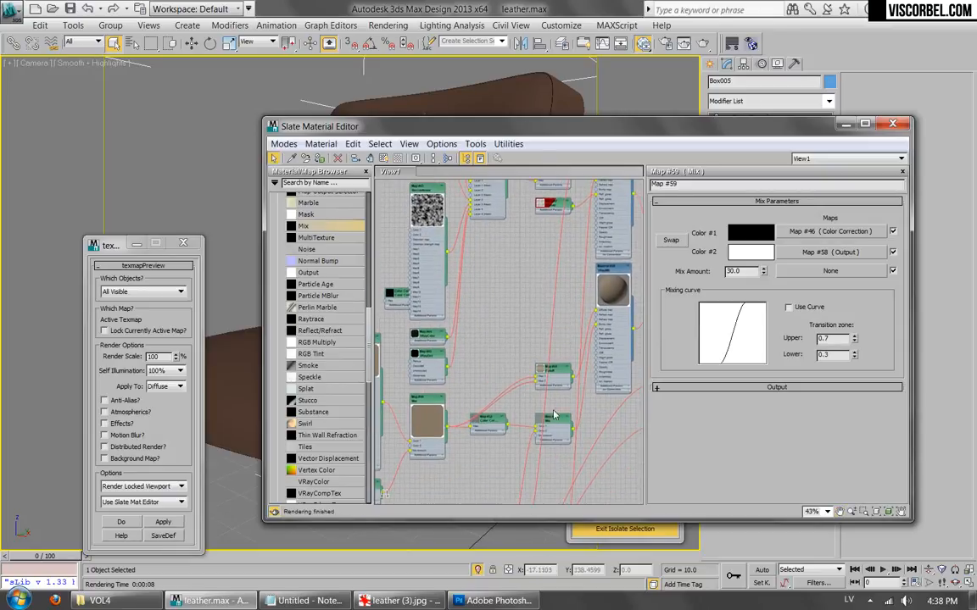
mouse_move(550, 419)
left_mouse_down()
mouse_move(552, 379)
mouse_move(567, 383)
mouse_move(556, 404)
left_mouse_up()
middle_click_drag(554, 390, 552, 237)
left_click_drag(536, 365, 560, 338)
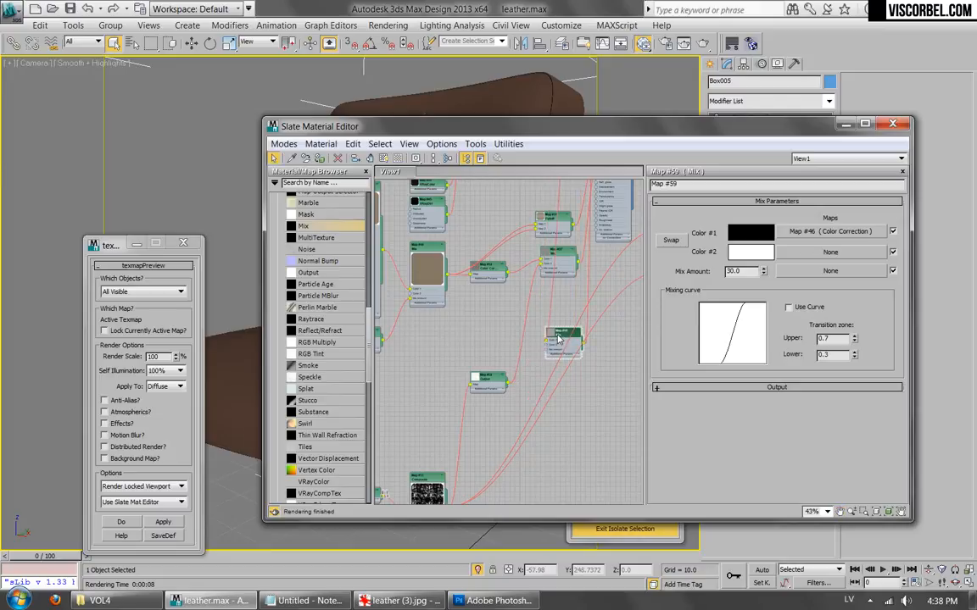
middle_click_drag(566, 309, 547, 460)
left_click_drag(546, 483, 553, 254)
middle_click_drag(553, 254, 522, 457)
scroll(521, 457, "up", 5)
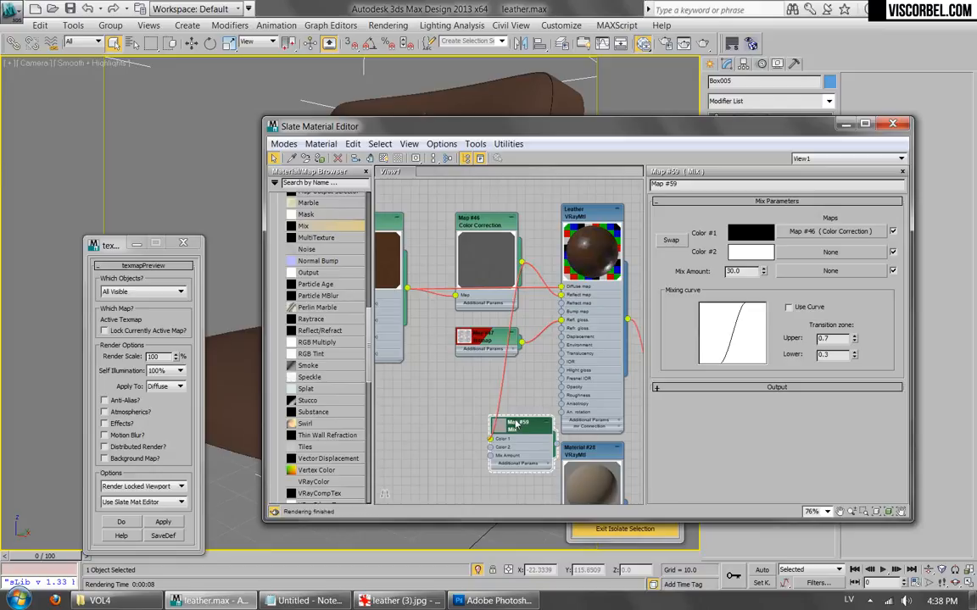
Delete the leftover reflection Mix map and insert a new Mix map between the Color Correction map and the Leather VRayMtl's bump input.
key("Delete")
middle_click_drag(520, 391, 546, 398)
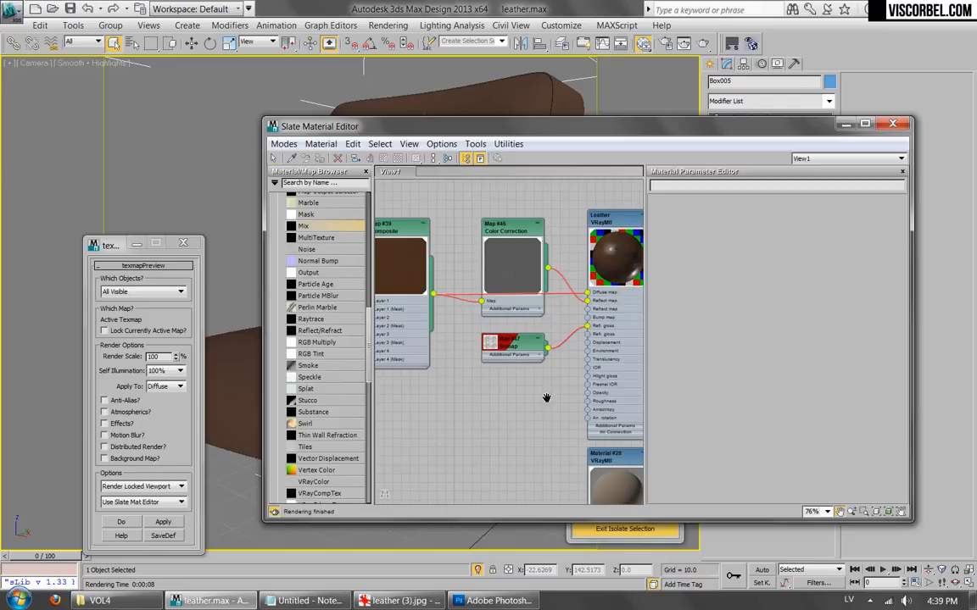
scroll(573, 329, "up", 1)
middle_click_drag(573, 329, 540, 370)
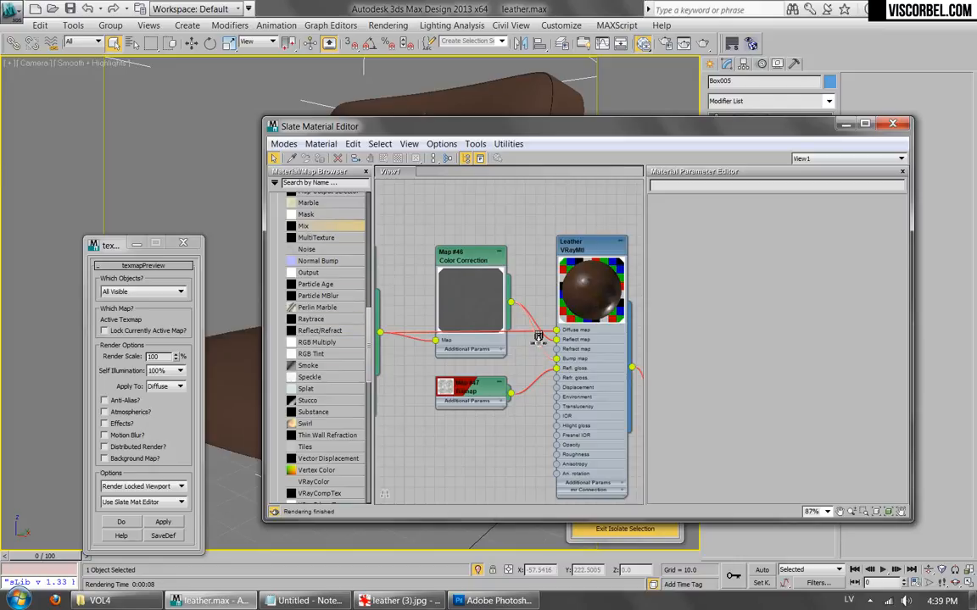
left_click_drag(538, 338, 418, 420)
left_click(573, 365)
Move the new Mix map beside the inverted Output map, connect Output to its Color 2, and set its Mix Amount to 30.
scroll(473, 272, "down", 3)
middle_click_drag(506, 310, 527, 199)
scroll(500, 236, "down", 1)
middle_click_drag(500, 235, 512, 247)
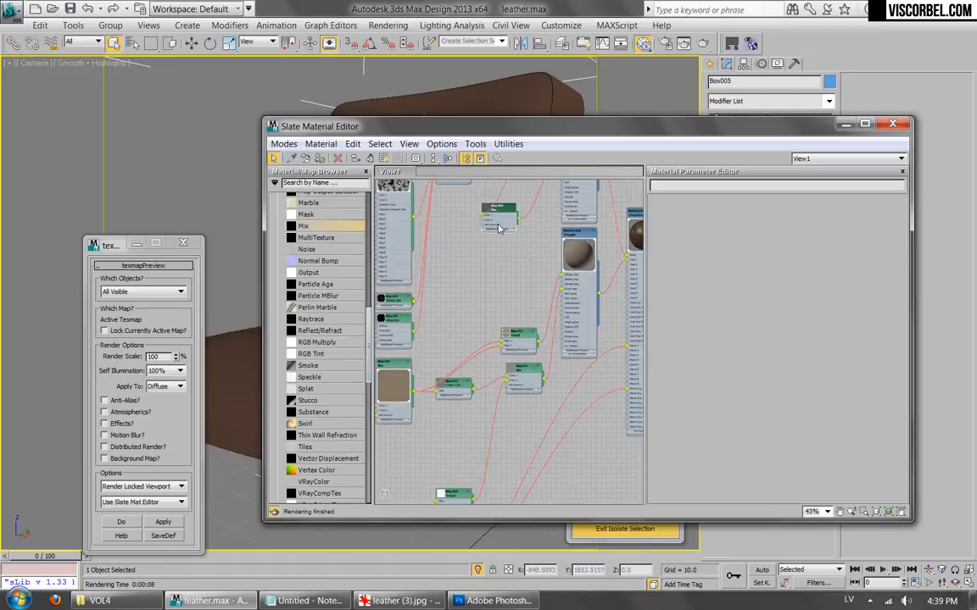
left_click_drag(497, 212, 509, 493)
middle_click_drag(508, 465, 555, 293)
scroll(555, 292, "up", 1)
scroll(539, 333, "up", 5)
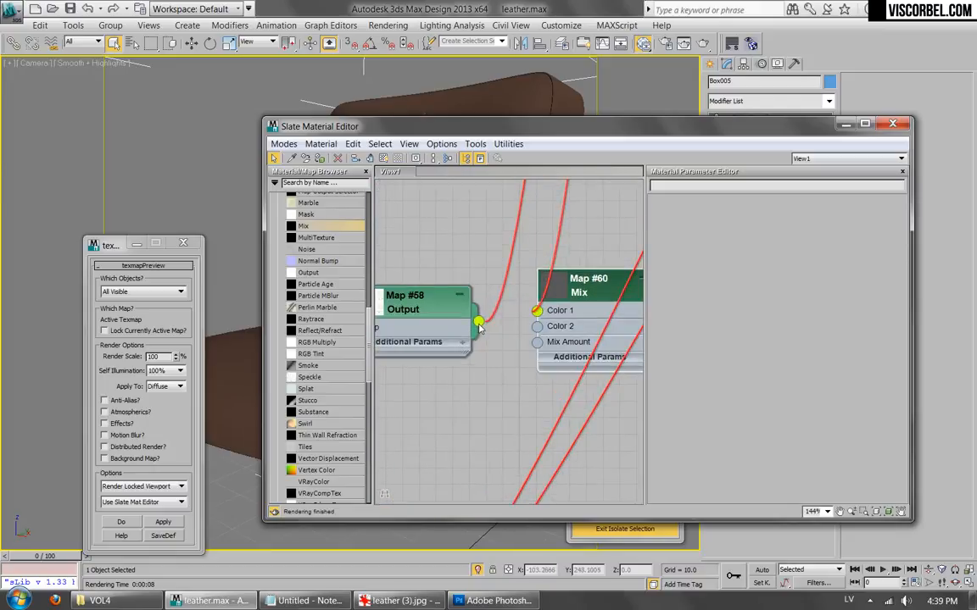
double_click(574, 286)
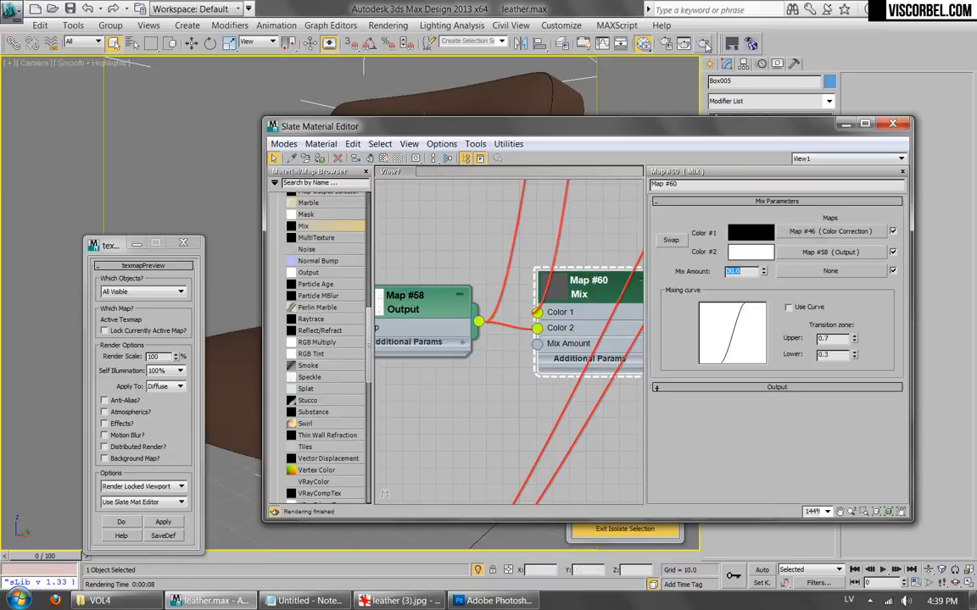
Render the camera view, inspect the leather's cracks and dirt patches on the seat and backrest, and close the frame buffer.
key("shift+q")
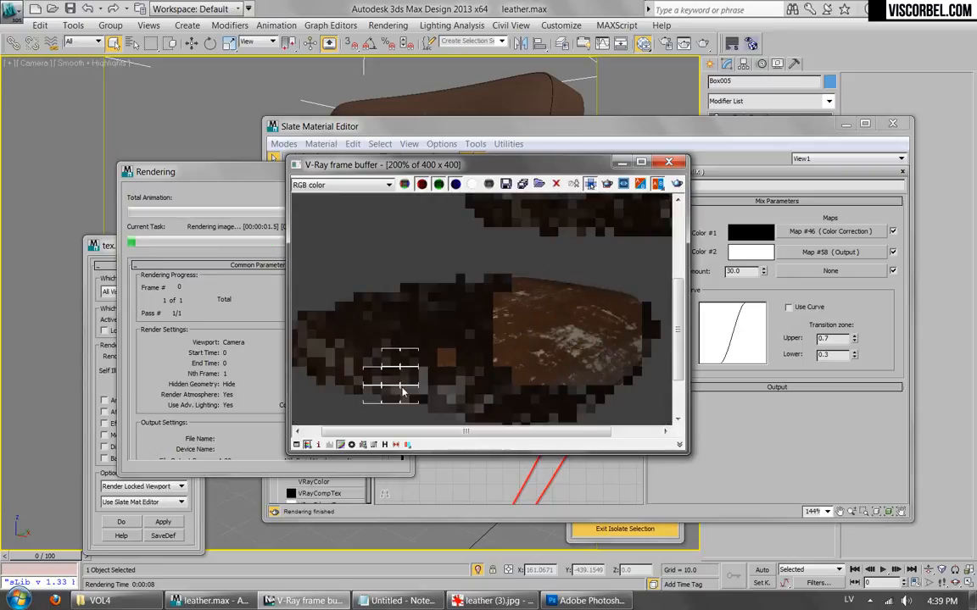
middle_click_drag(416, 360, 437, 323)
scroll(439, 323, "up", 1)
scroll(530, 295, "down", 1)
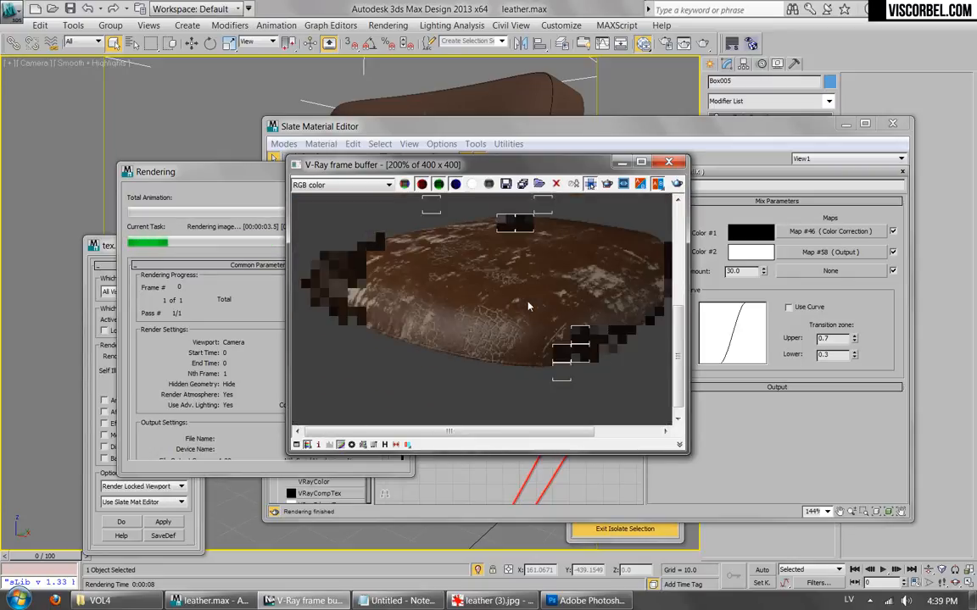
scroll(560, 269, "down", 1)
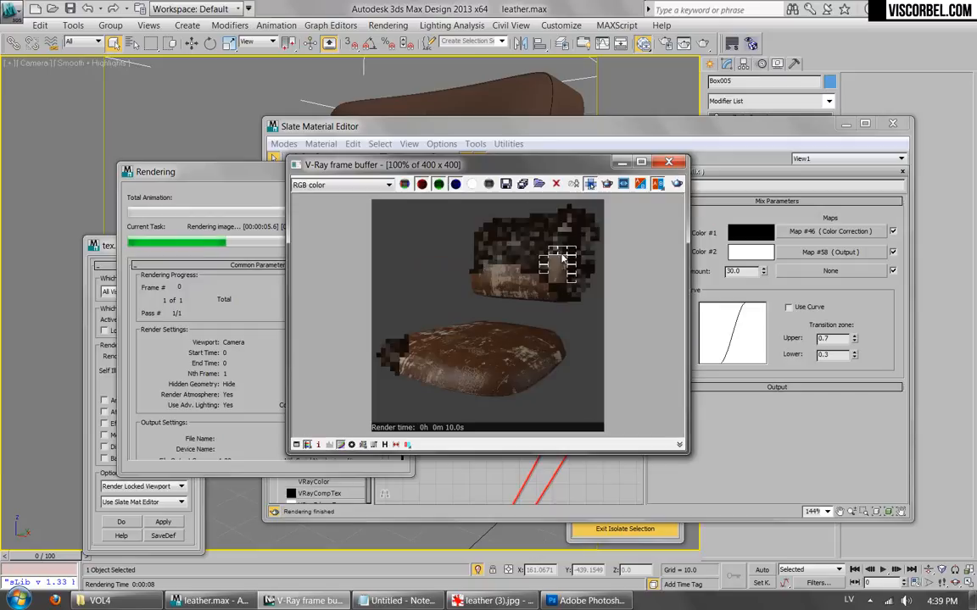
scroll(585, 245, "up", 1)
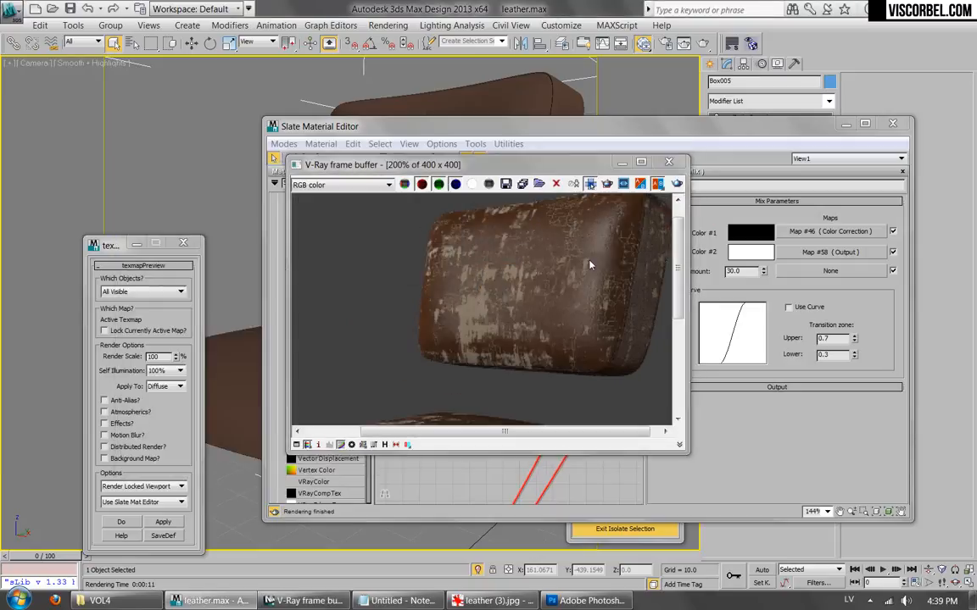
scroll(590, 264, "down", 1)
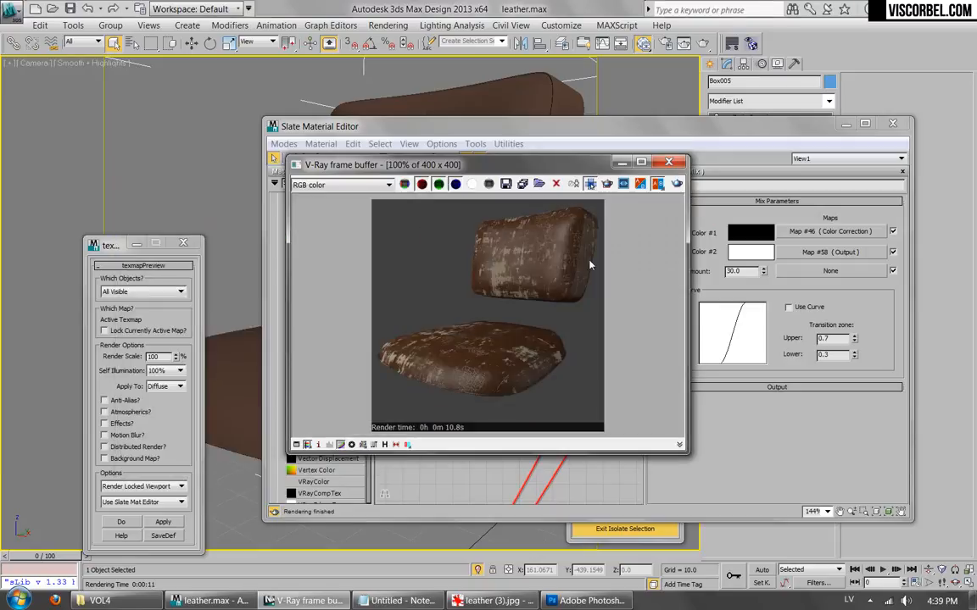
left_click(668, 161)
Close the Slate Material Editor, clear the object selection and unhide all objects in the scene.
left_click(890, 125)
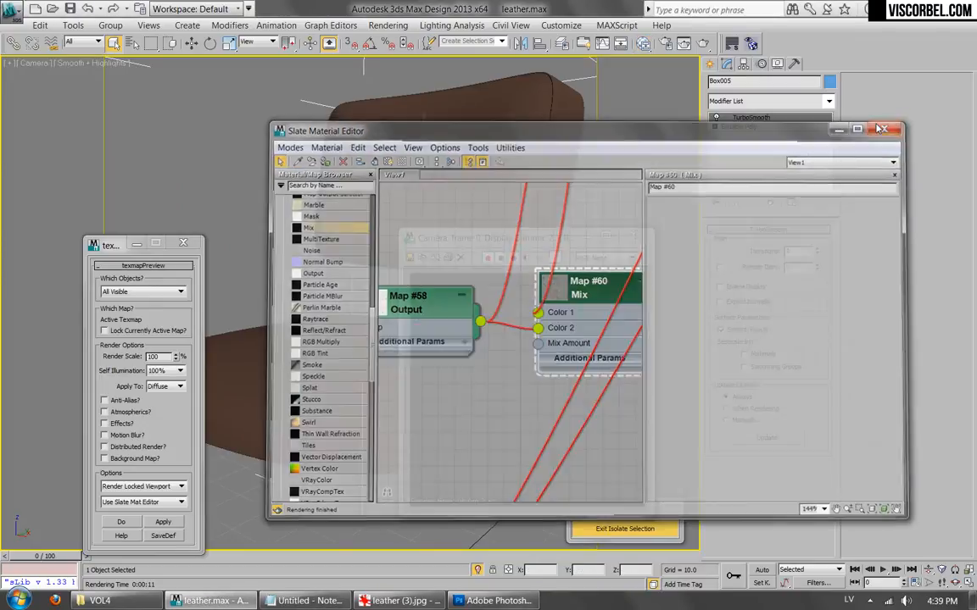
left_click(634, 237)
right_click(592, 215)
left_click(558, 219)
left_click(629, 235)
right_click(632, 242)
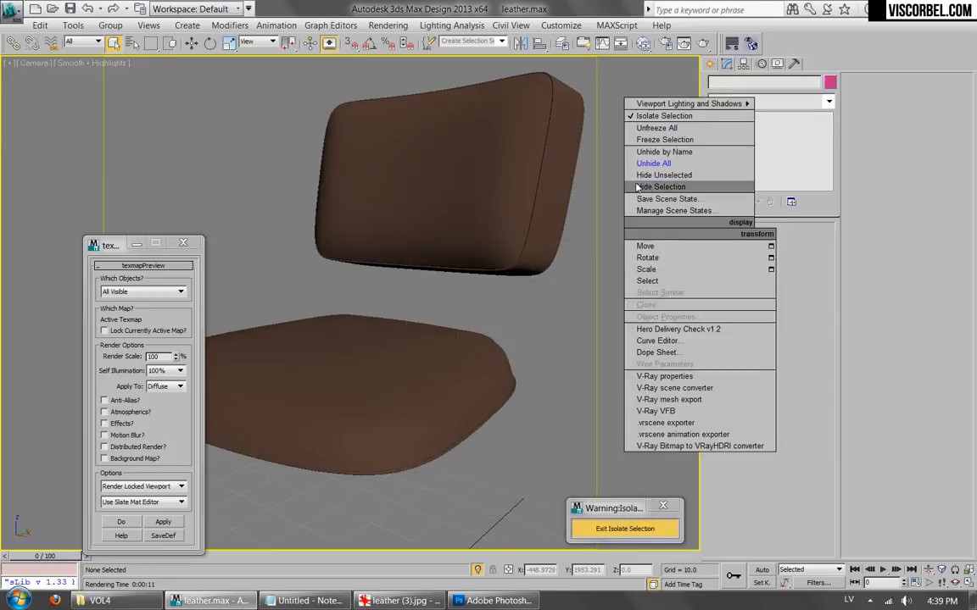
left_click(653, 164)
Walk the camera back and re-aim it to frame the whole chair.
key("Up")
key("Down")
left_click_drag(453, 333, 442, 279)
key("Down")
key("Down")
key("Down")
Render the full chair and inspect the worn leather on the backrest and seat together with the painted frame.
left_click(703, 45)
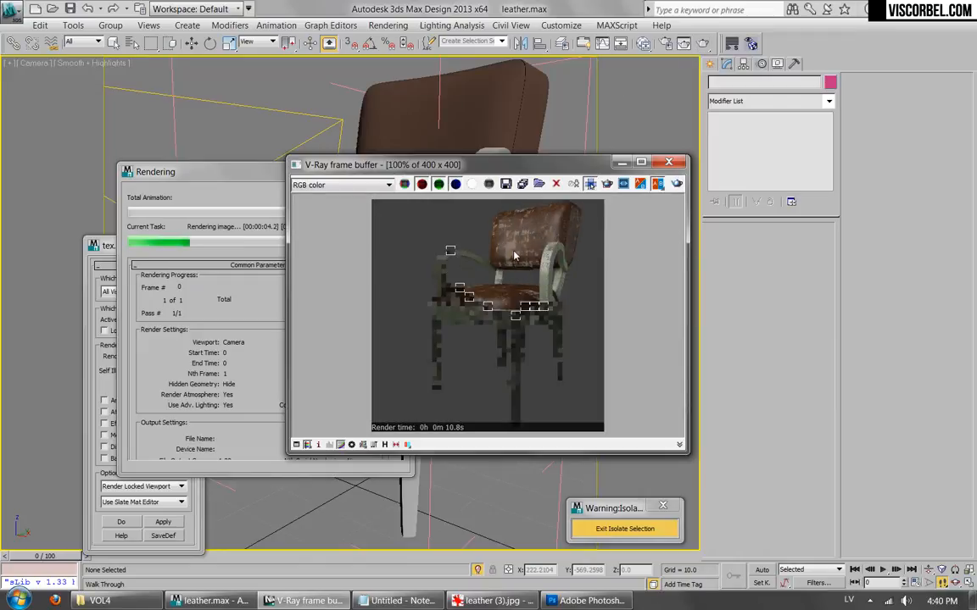
scroll(462, 252, "up", 1)
middle_click_drag(525, 279, 525, 298)
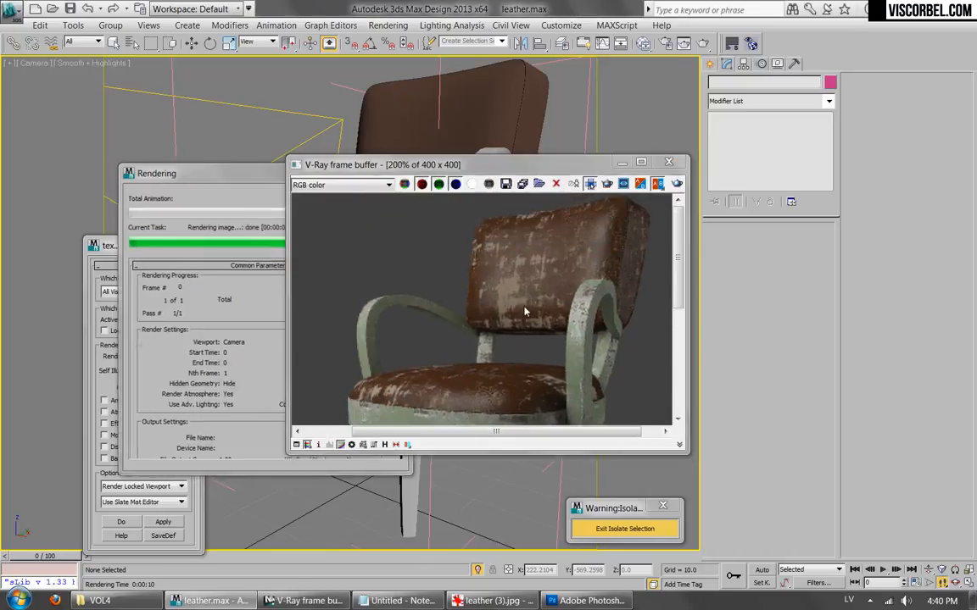
scroll(525, 298, "down", 1)
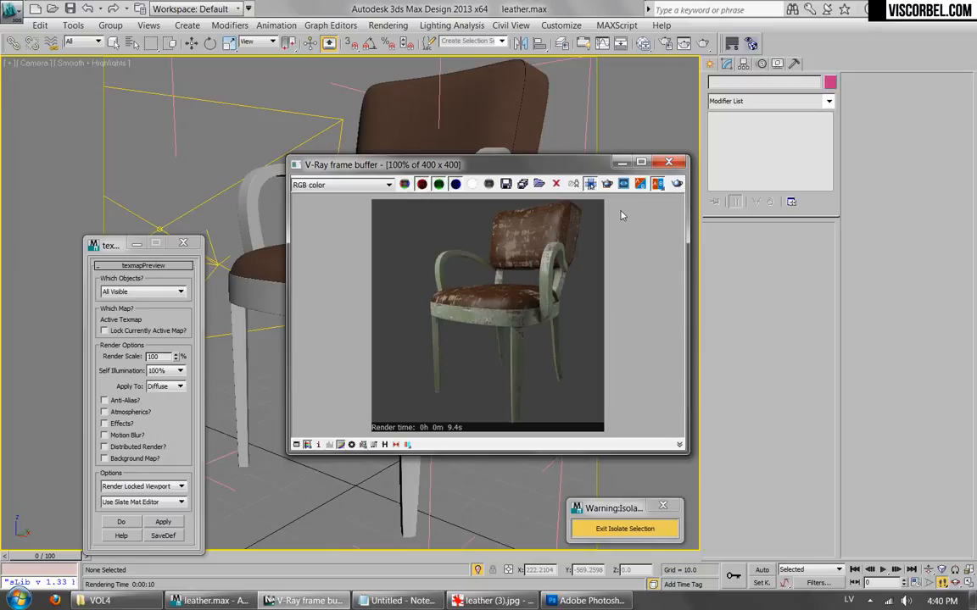